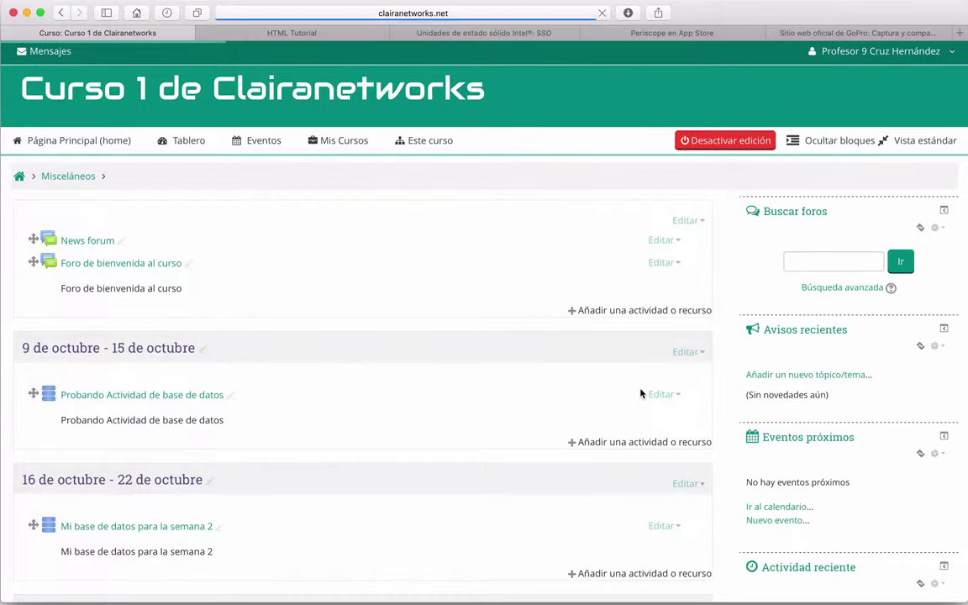
Step: Add a Glosario activity to the 27 de noviembre - 3 de diciembre section of the course
scroll(481, 307, down, 10)
scroll(482, 307, down, 5)
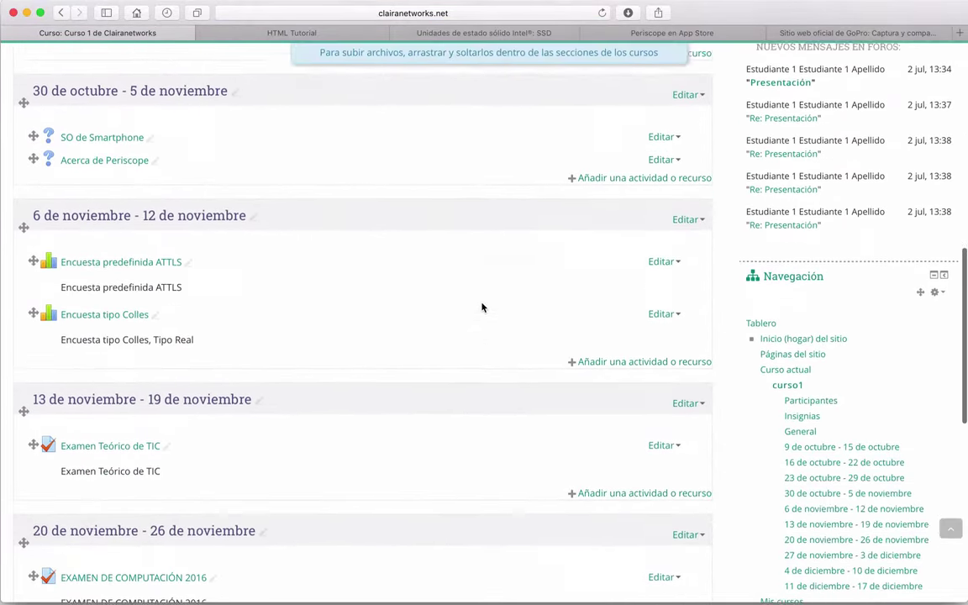
scroll(481, 307, down, 1)
scroll(481, 307, down, 7)
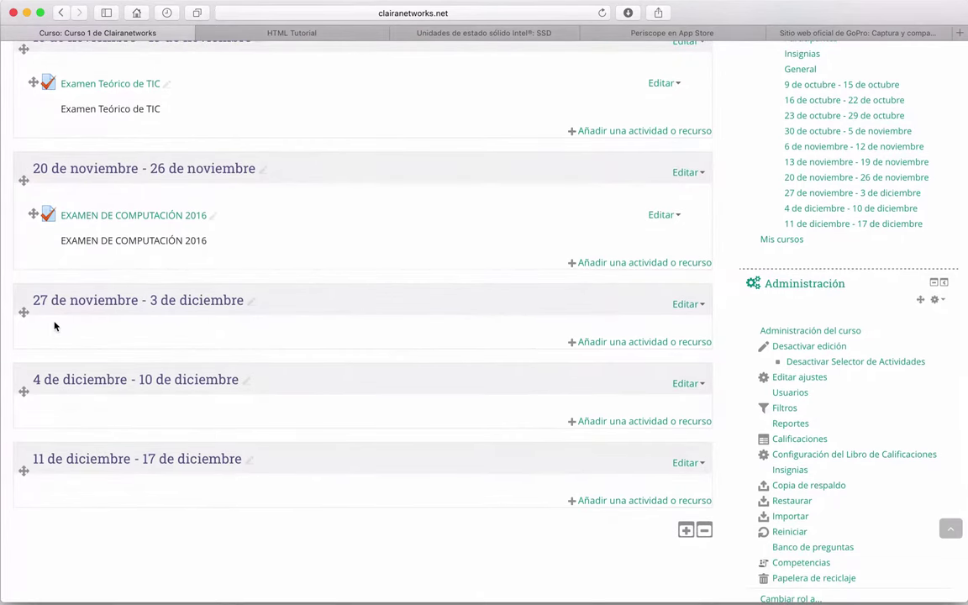
click(636, 343)
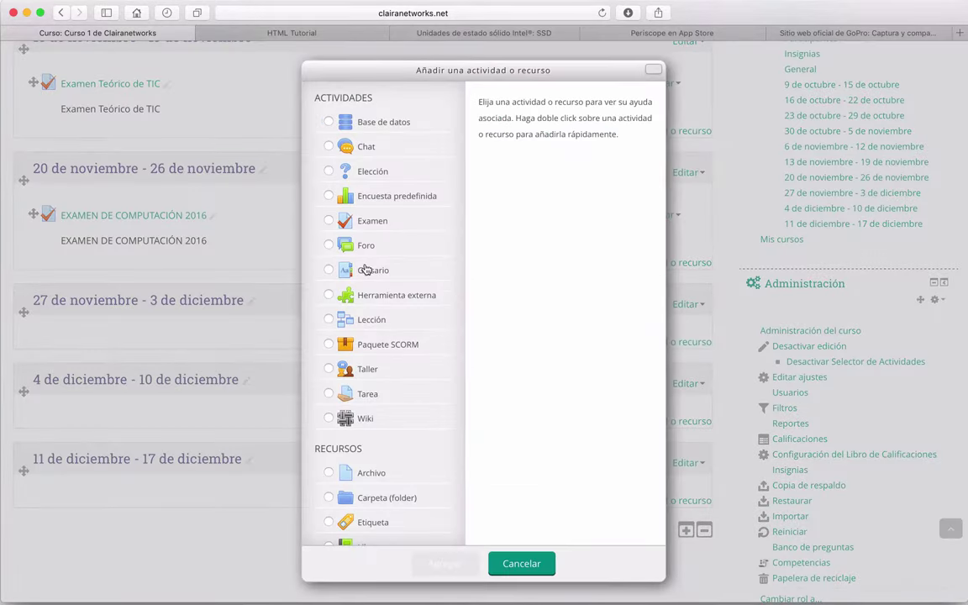
click(366, 269)
scroll(521, 290, down, 3)
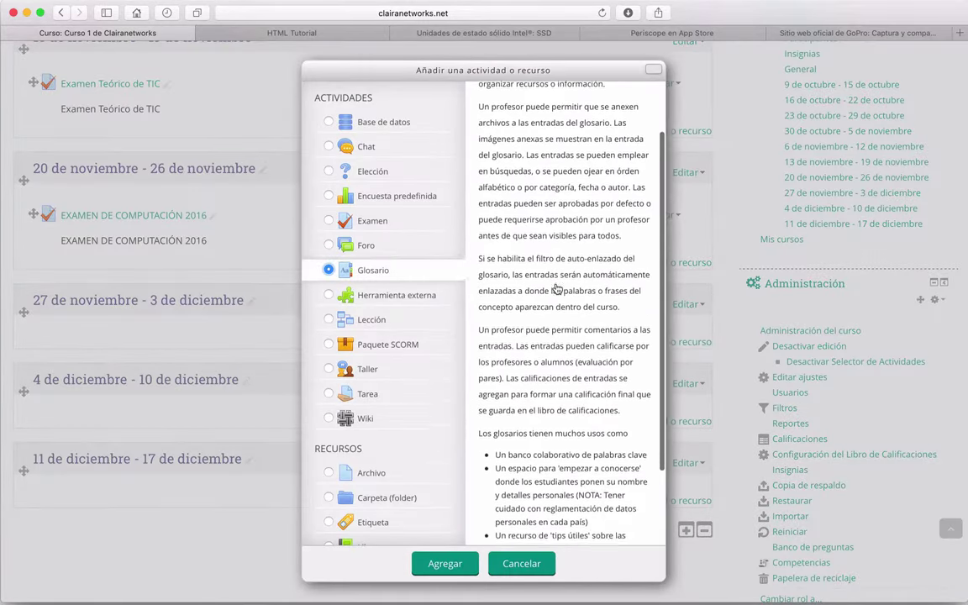
scroll(556, 289, down, 3)
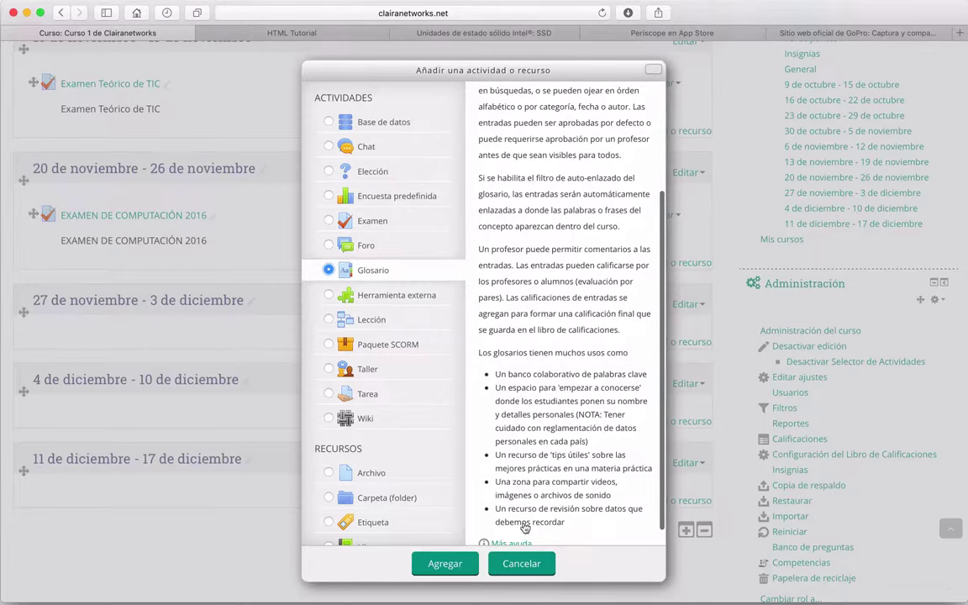
click(441, 565)
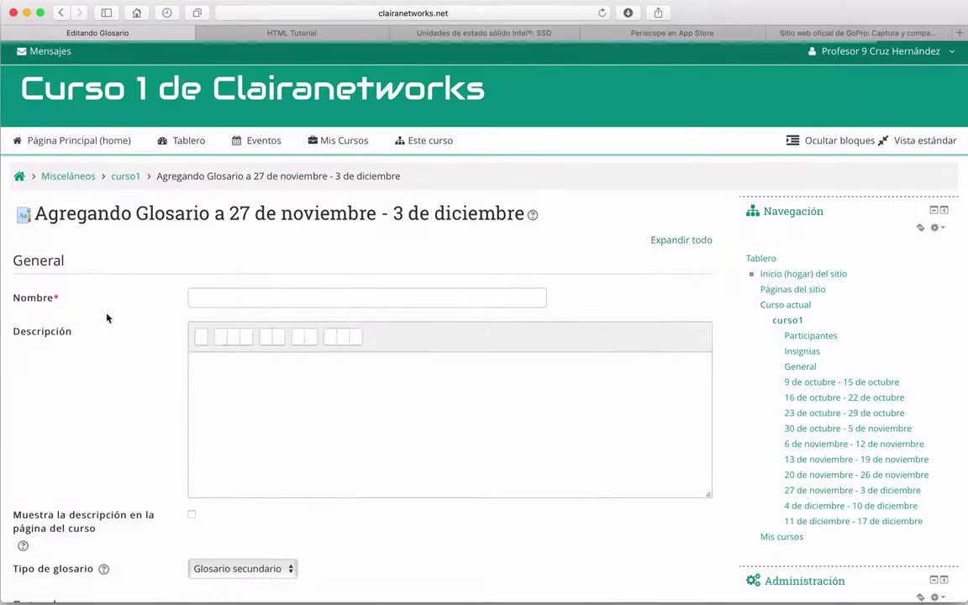
Step: Name the glossary "Glosario creado por ustedes"
click(239, 302)
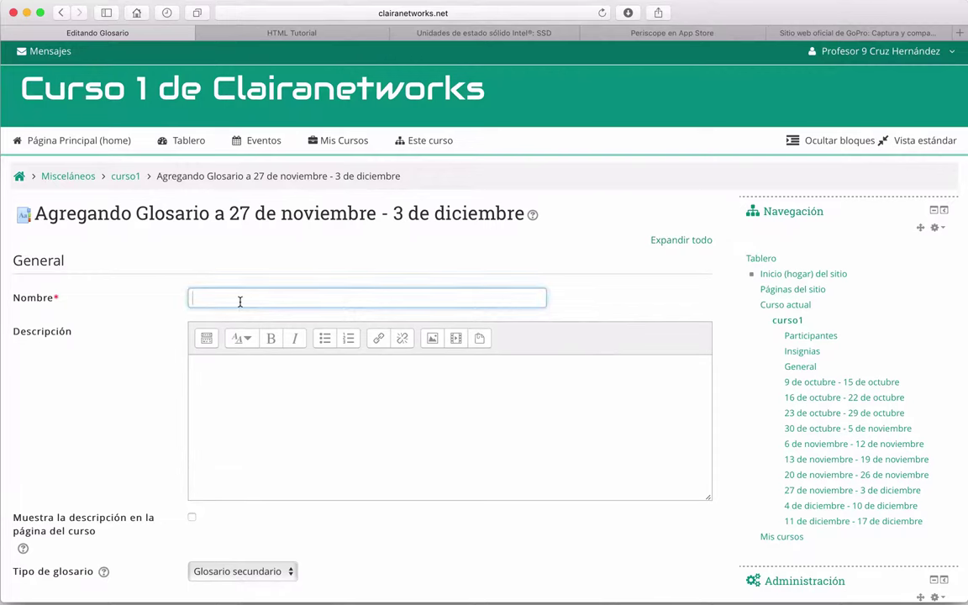
text(Glosario creado por ustedes)
drag(330, 301, 202, 292)
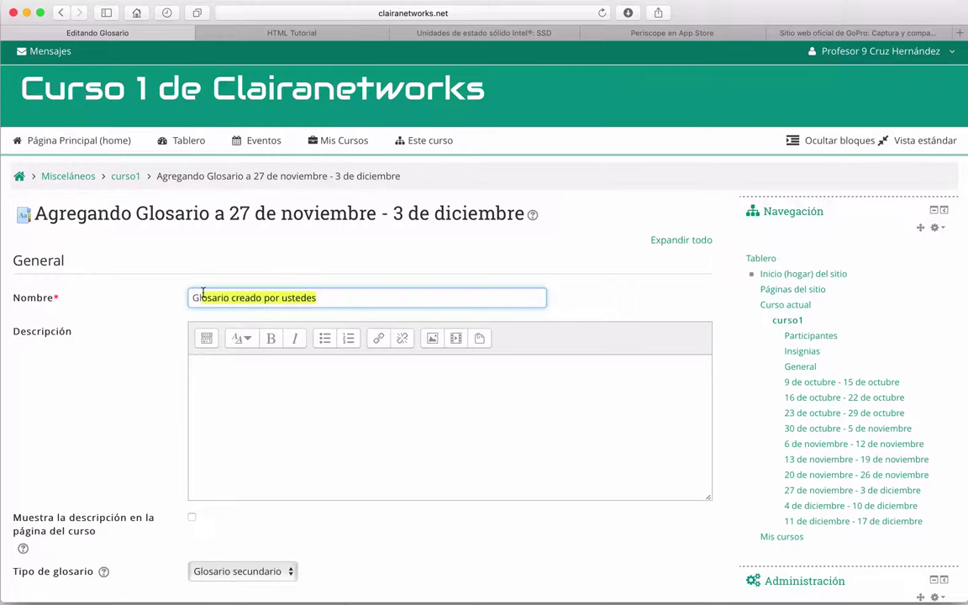
Step: Enter the glossary description "En esta actividad podrás colocar definiciones que pudieran resultar un tanto complejas."
click(224, 376)
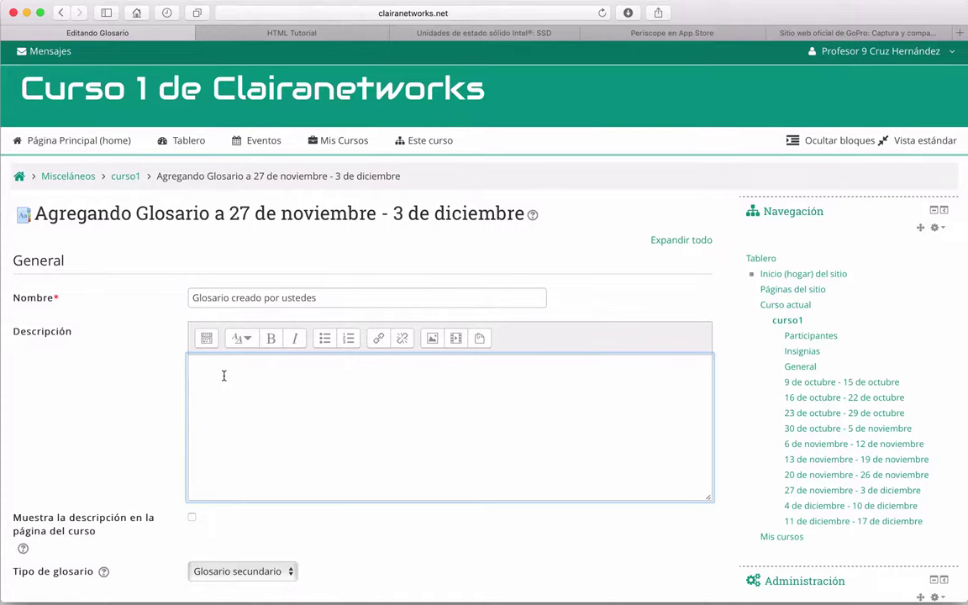
scroll(223, 375, down, 1)
text(En esta ac)
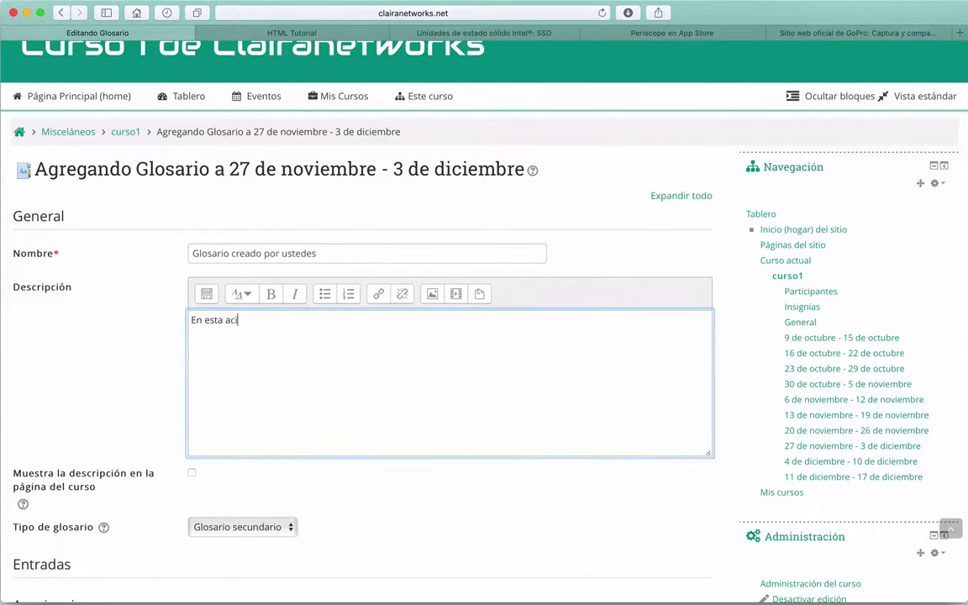
text(tividad podrás colocar)
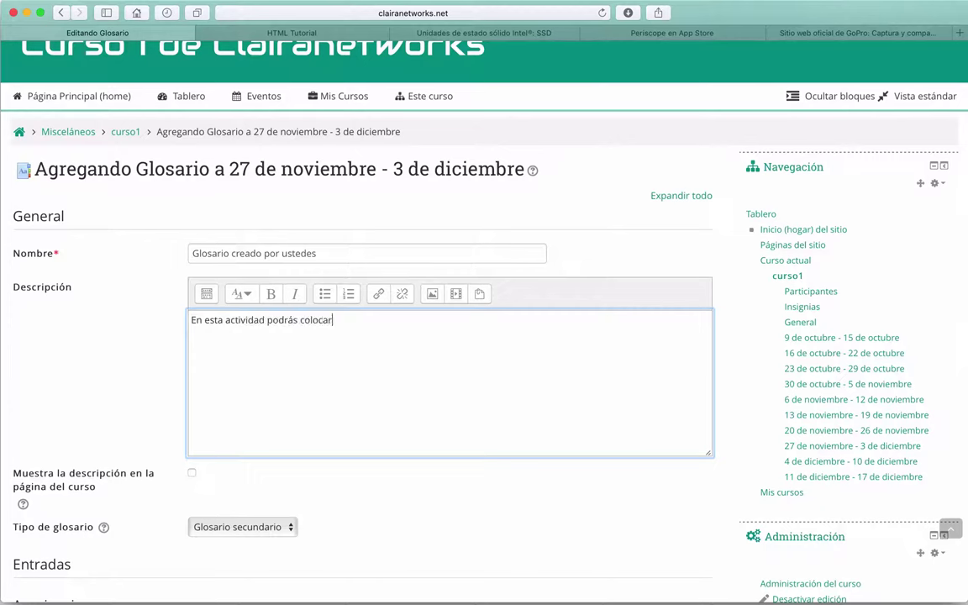
text( definicio)
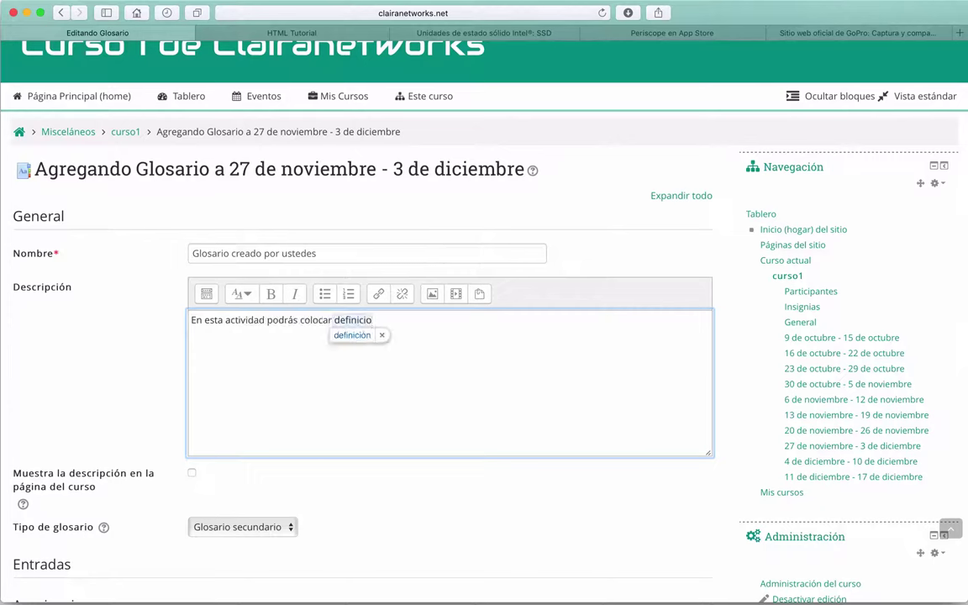
text(nes que p)
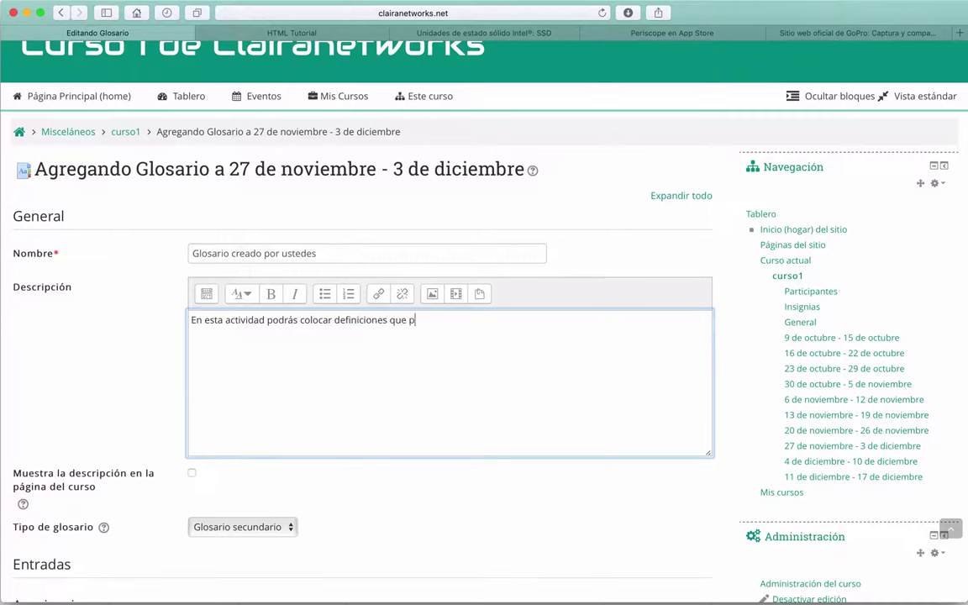
text(udieran resultar un tanto com)
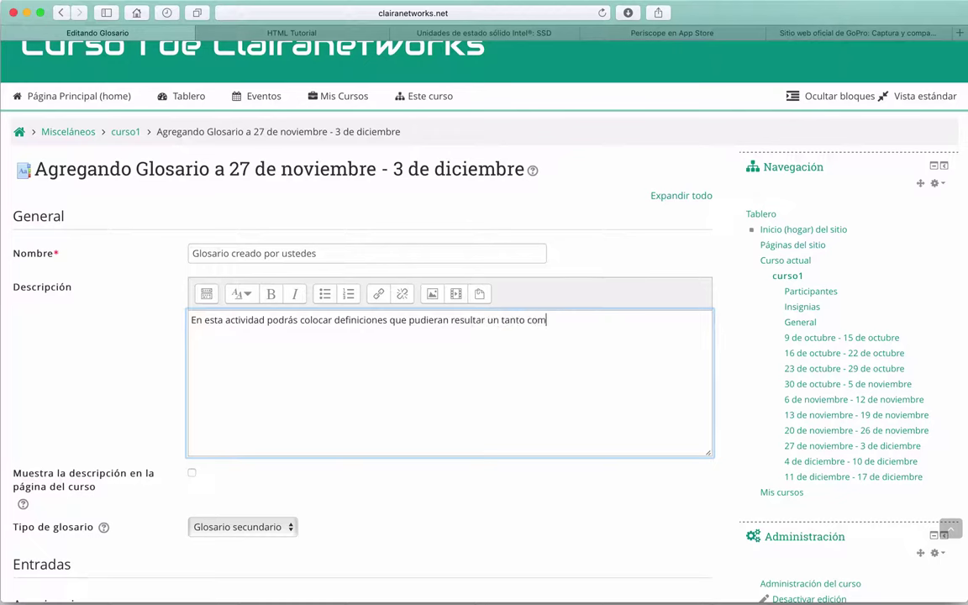
text(plejas.)
Step: Enable showing the description on the course page and set the glossary type to Glosario principal
scroll(84, 379, down, 3)
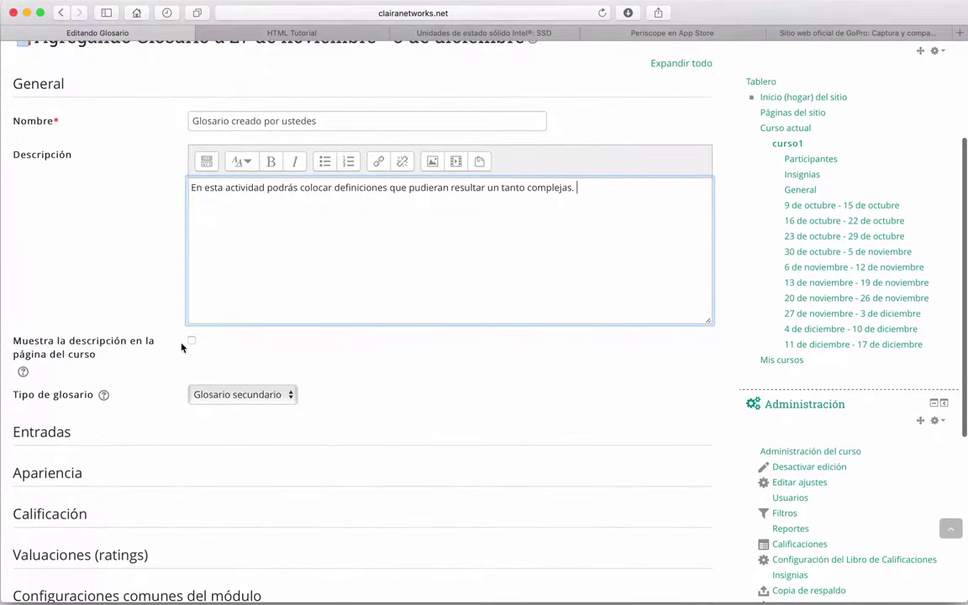
click(193, 343)
scroll(127, 258, down, 1)
scroll(127, 258, down, 2)
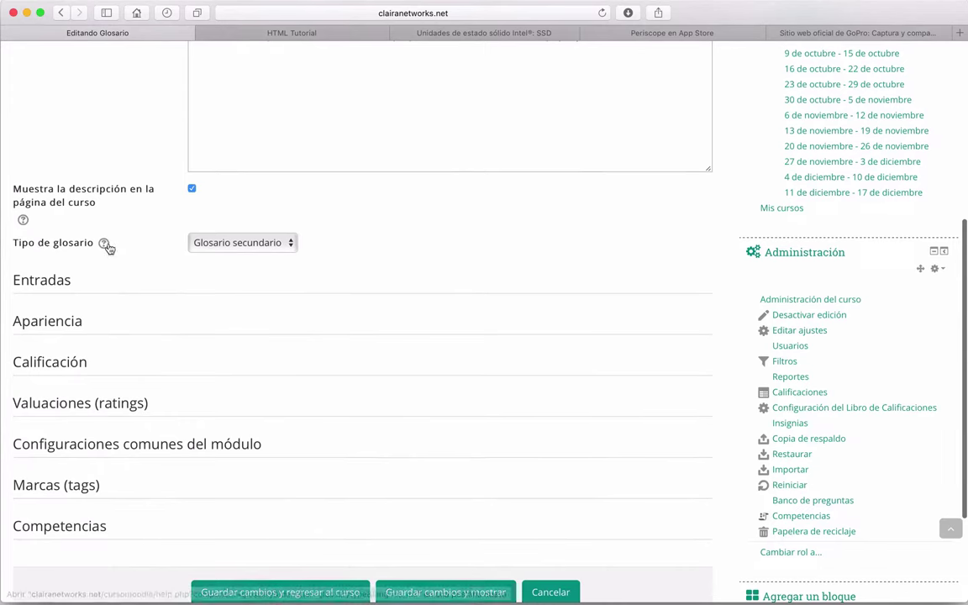
click(277, 244)
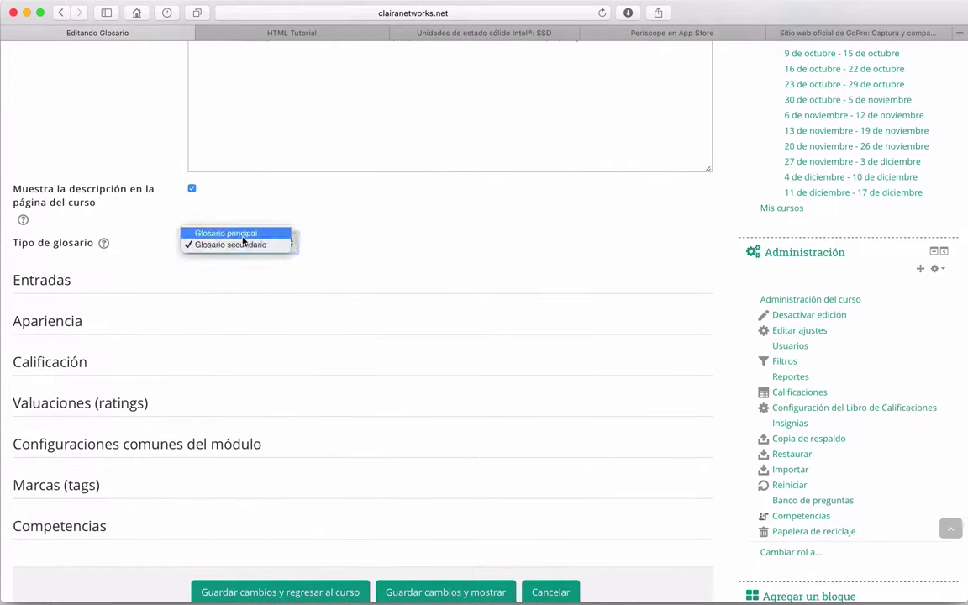
click(378, 260)
scroll(378, 258, up, 4)
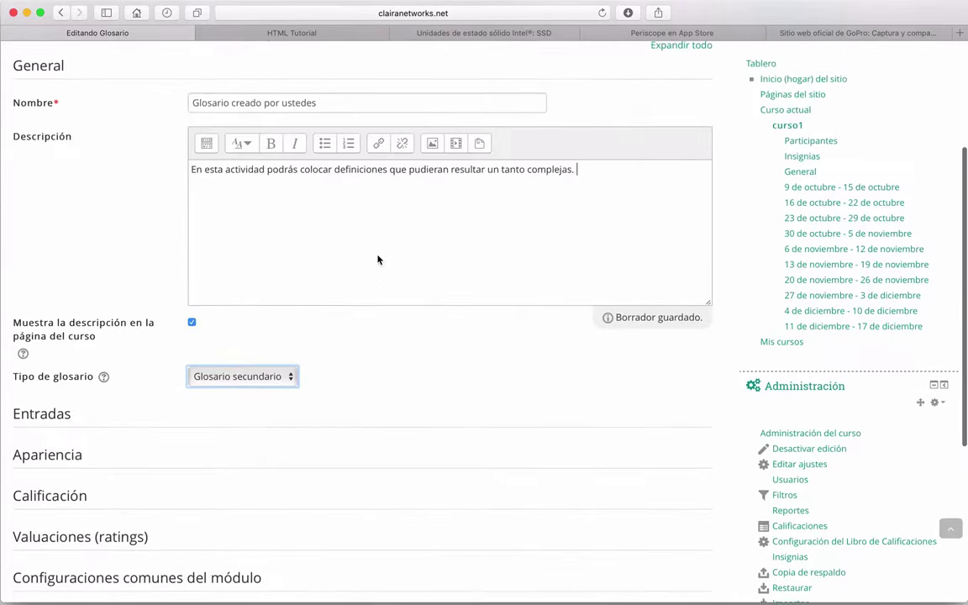
click(290, 383)
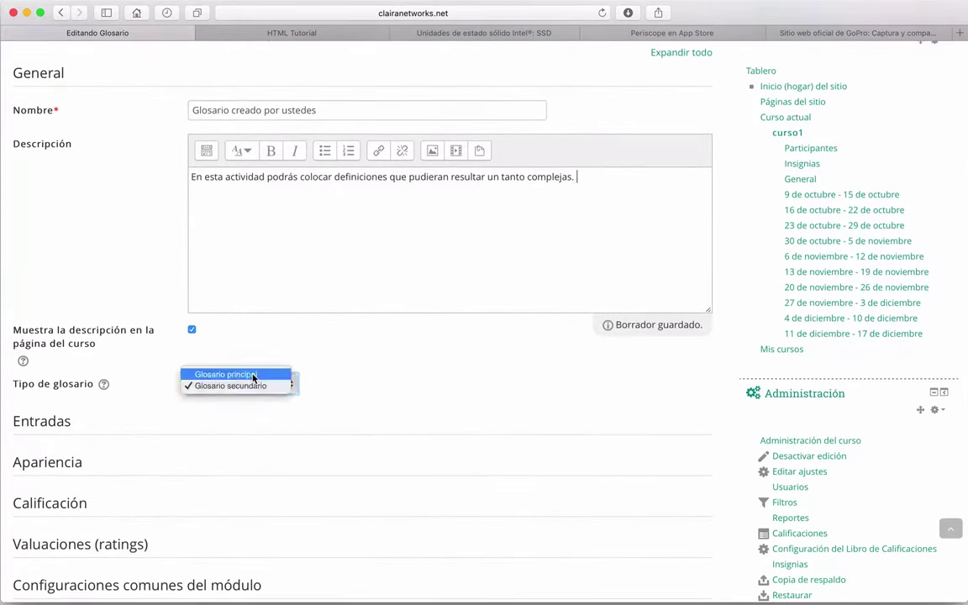
click(255, 376)
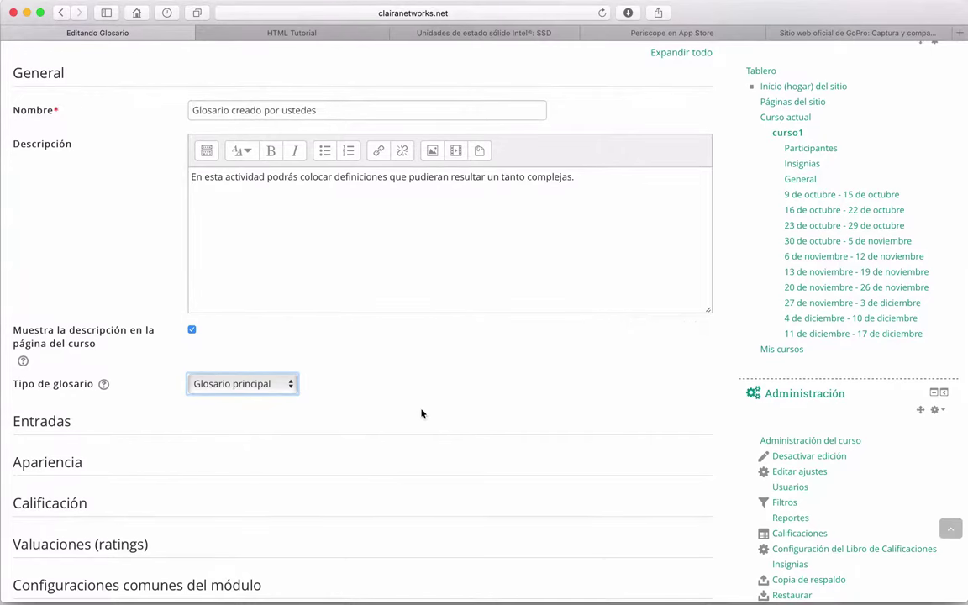
Step: Expand the Entradas settings and keep both Permitir editar siempre and Permitir entradas duplicadas set to No
scroll(422, 412, down, 2)
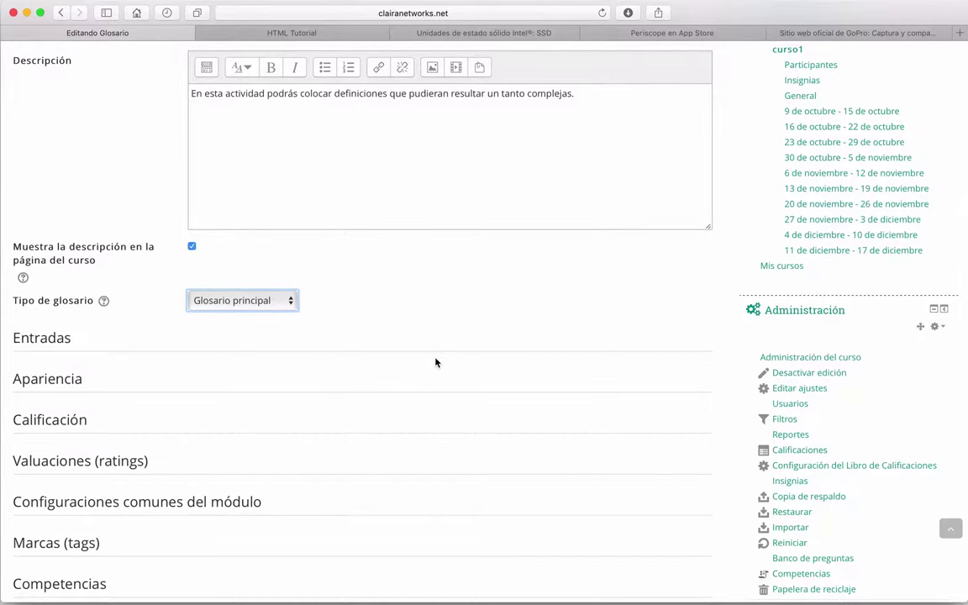
scroll(344, 304, down, 1)
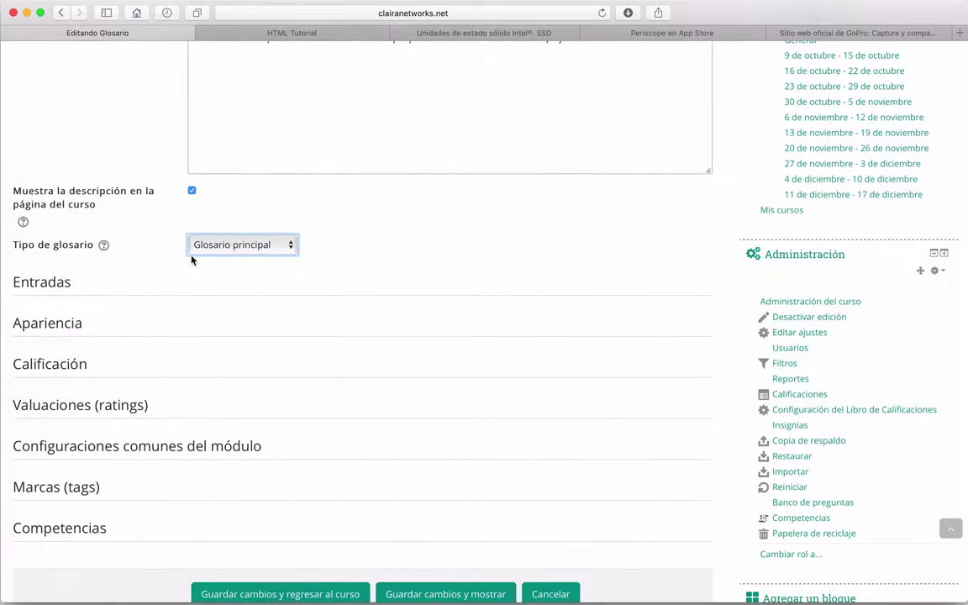
scroll(359, 258, down, 3)
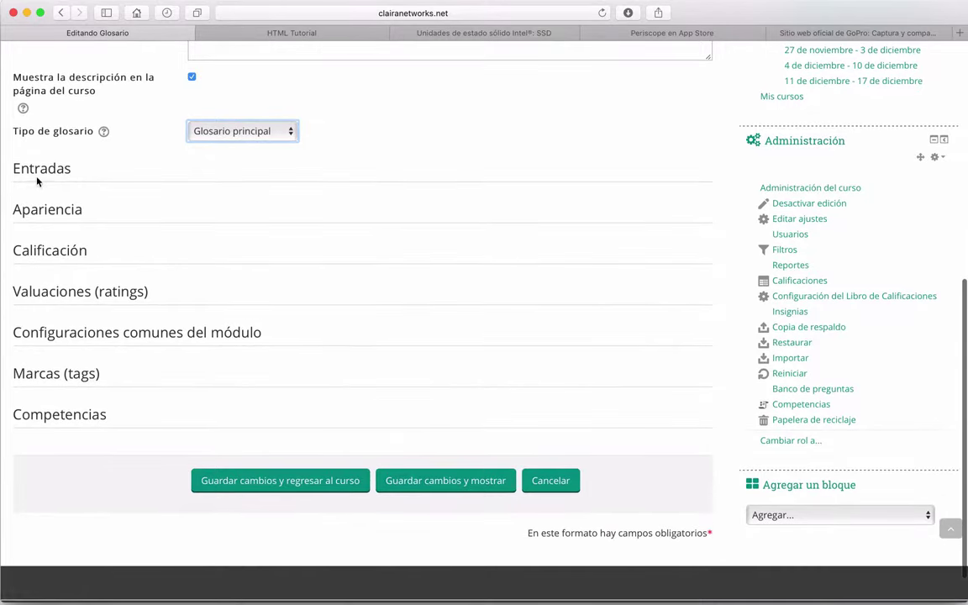
click(64, 172)
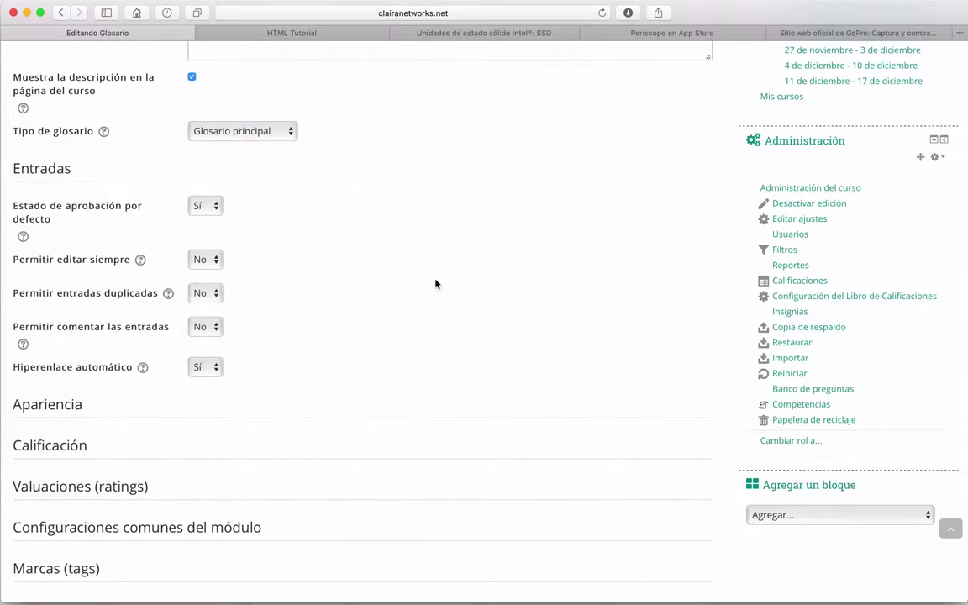
scroll(389, 287, down, 1)
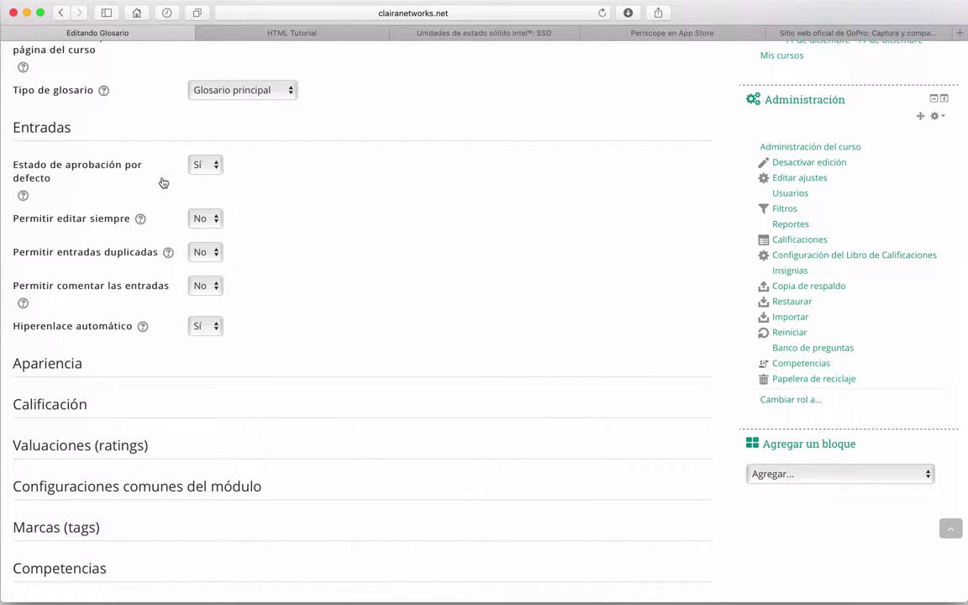
scroll(177, 184, down, 2)
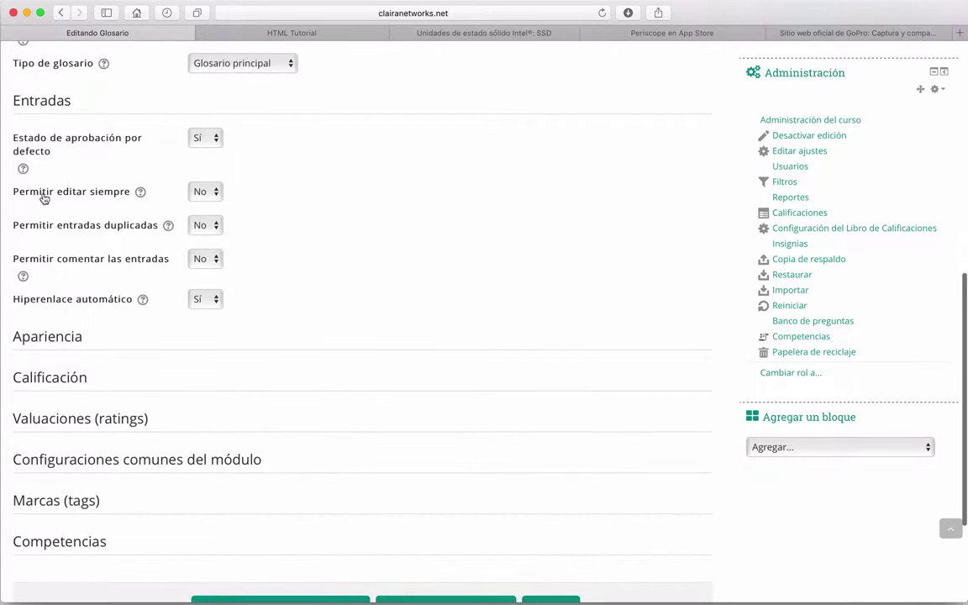
click(221, 195)
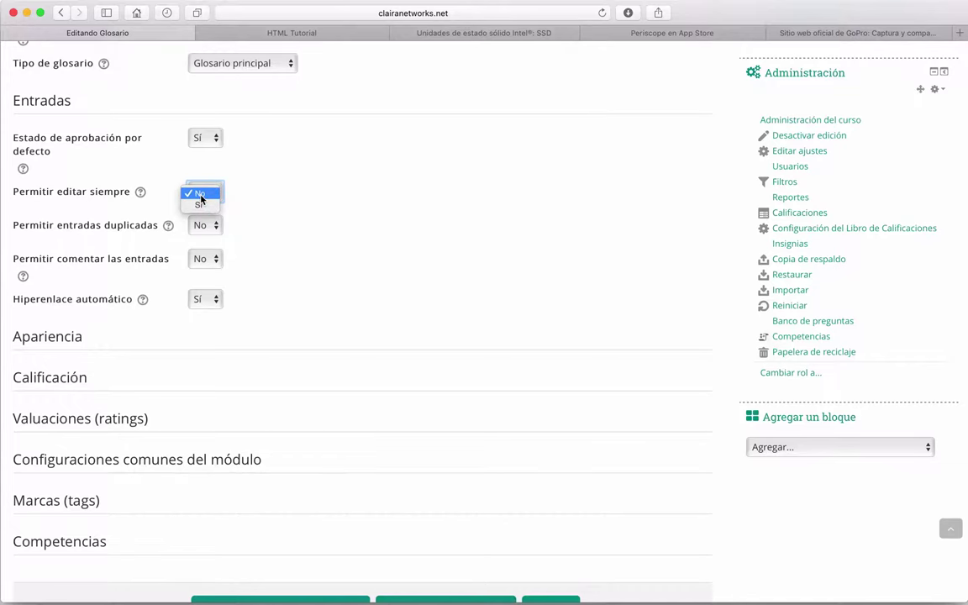
click(200, 197)
scroll(306, 213, down, 2)
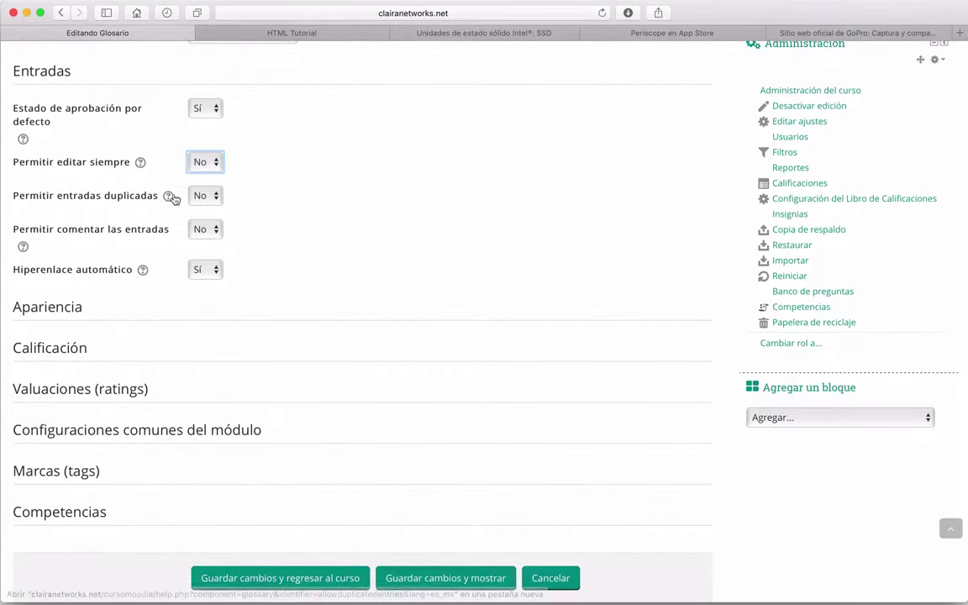
click(217, 198)
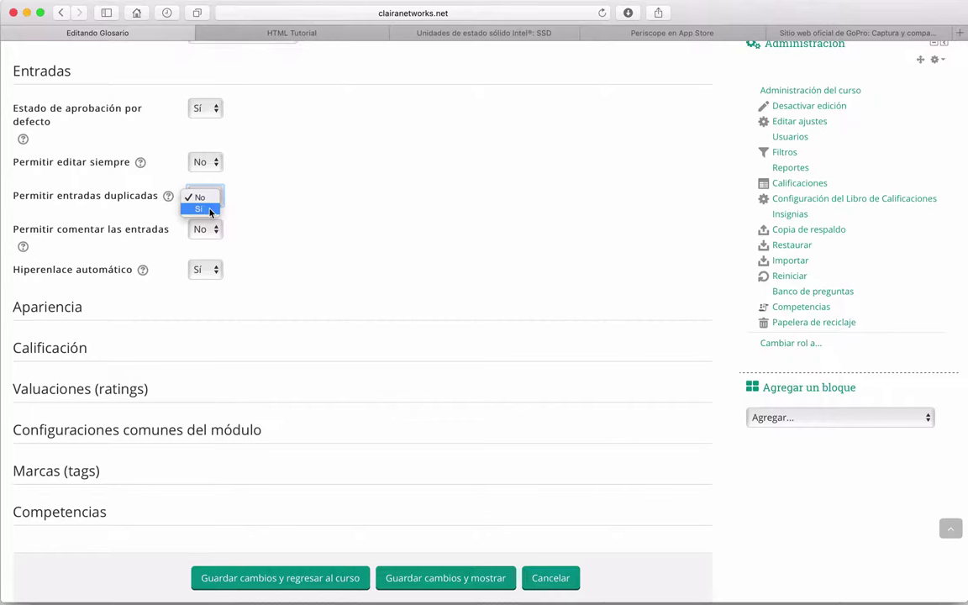
click(286, 207)
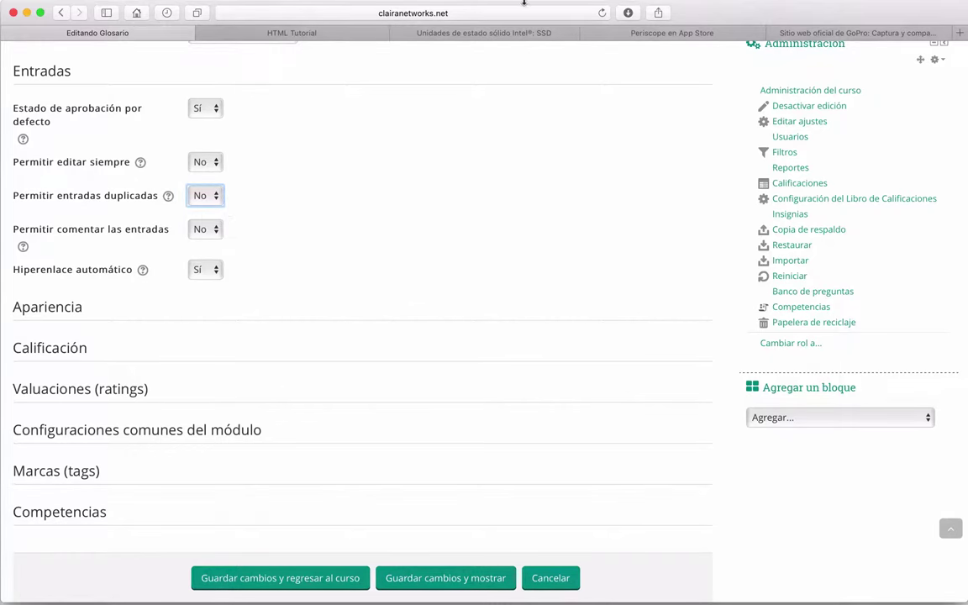
Step: Set Permitir comentar las entradas to Sí for the glossary entries
scroll(67, 268, down, 1)
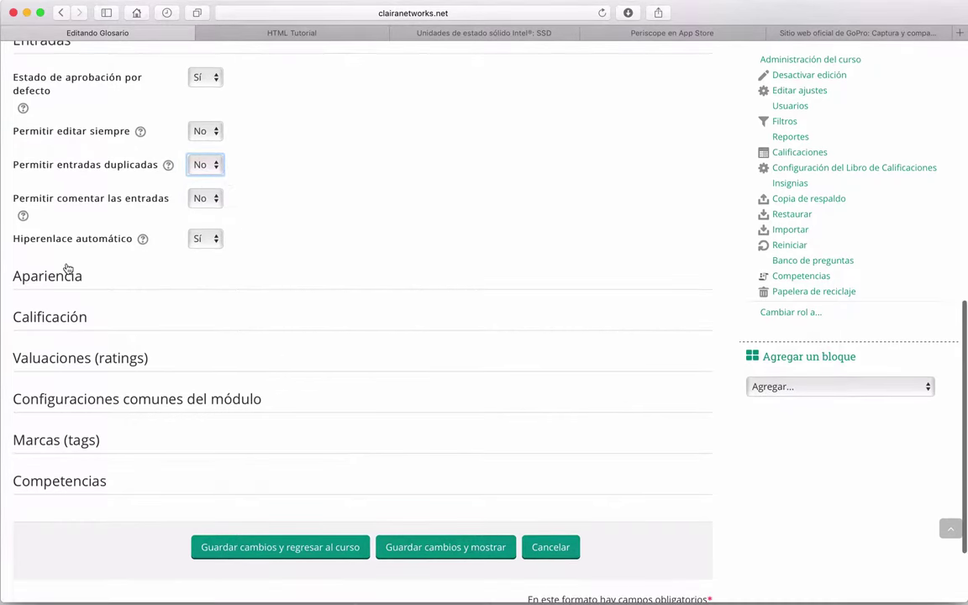
click(218, 198)
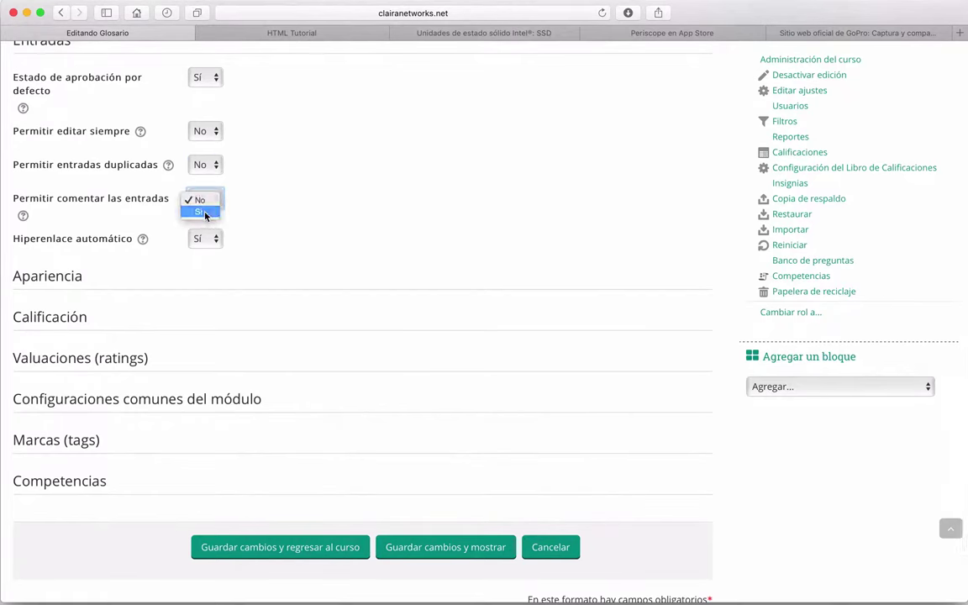
click(202, 213)
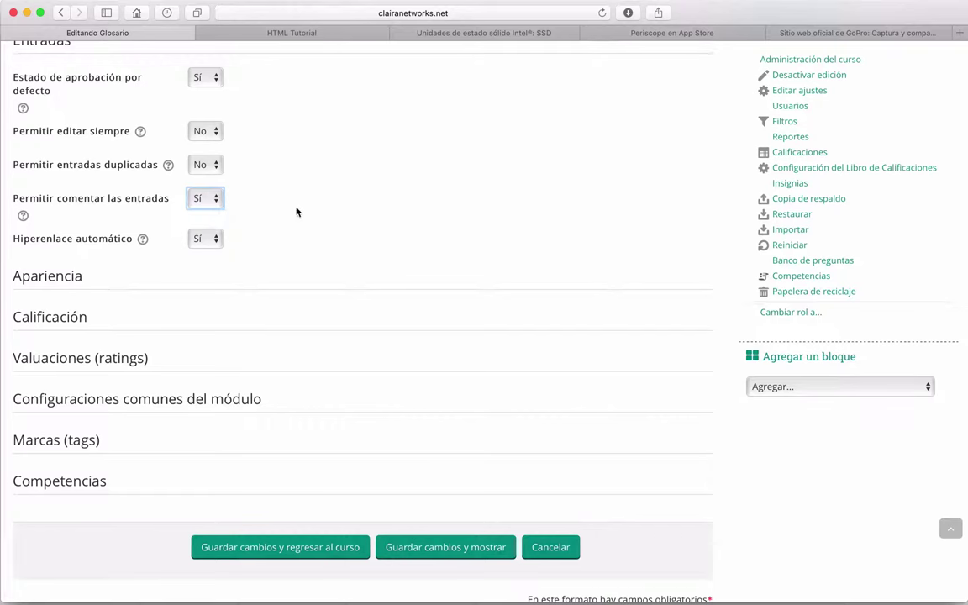
scroll(296, 212, down, 1)
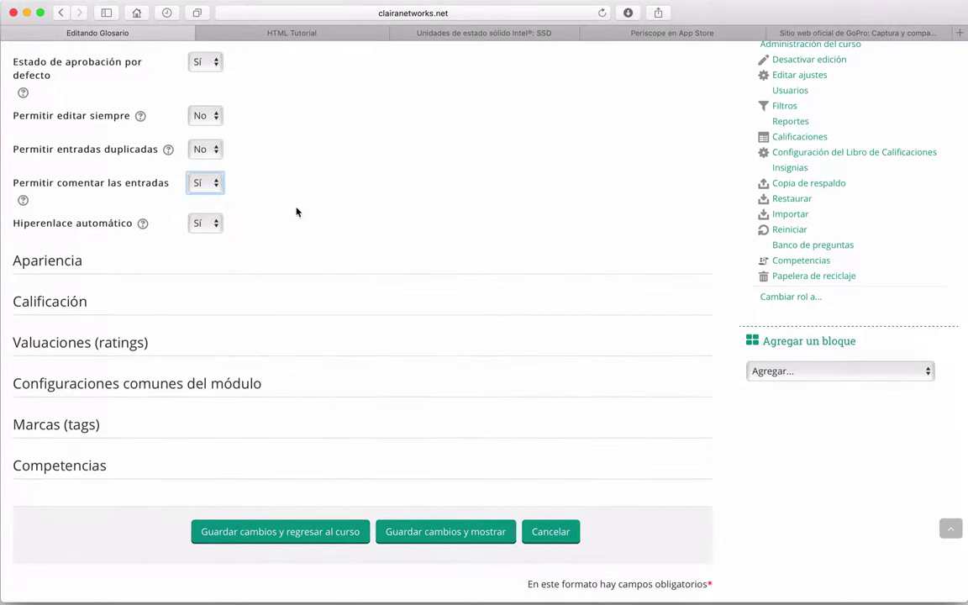
scroll(295, 212, down, 3)
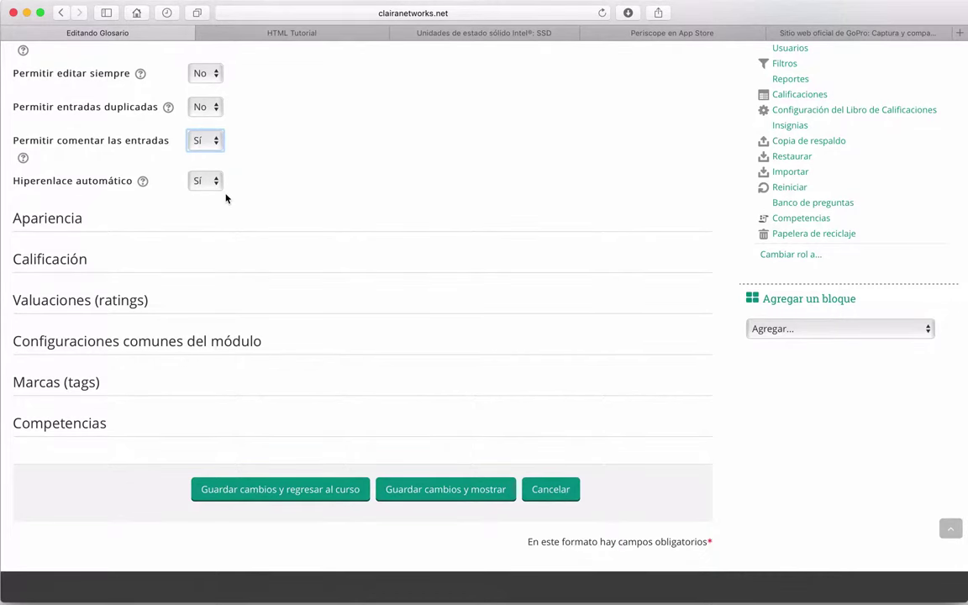
Step: Expand the Apariencia settings, keeping the entry format Simple, estilo diccionario and the approval format Poner por defecto el mismo que en el formato de visualización
scroll(299, 197, up, 2)
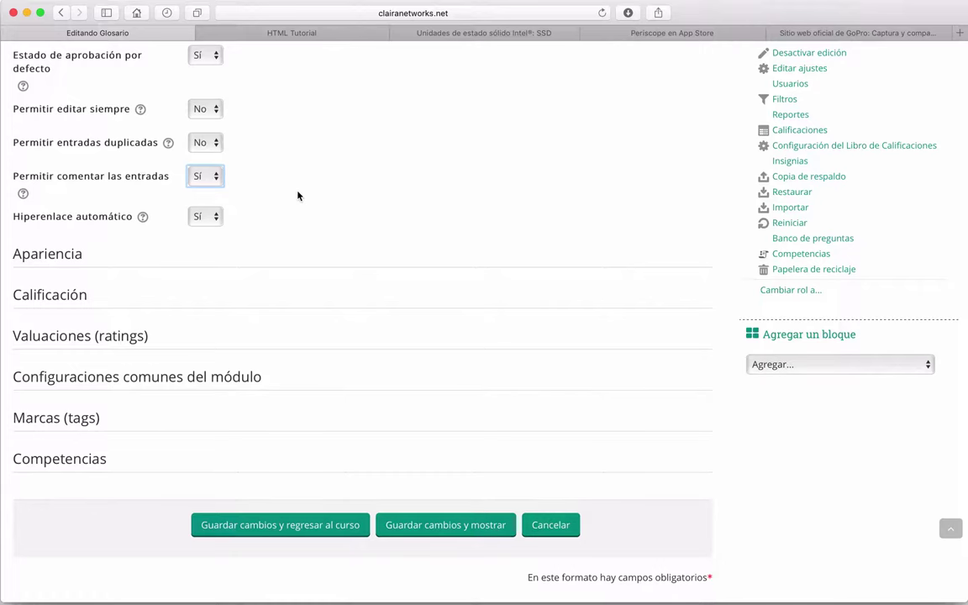
scroll(298, 195, down, 2)
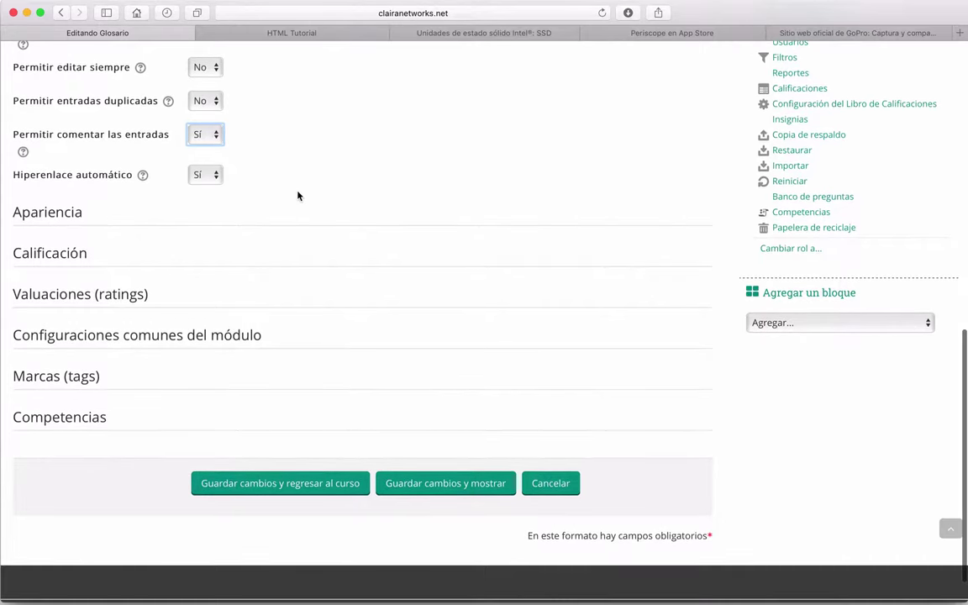
click(44, 168)
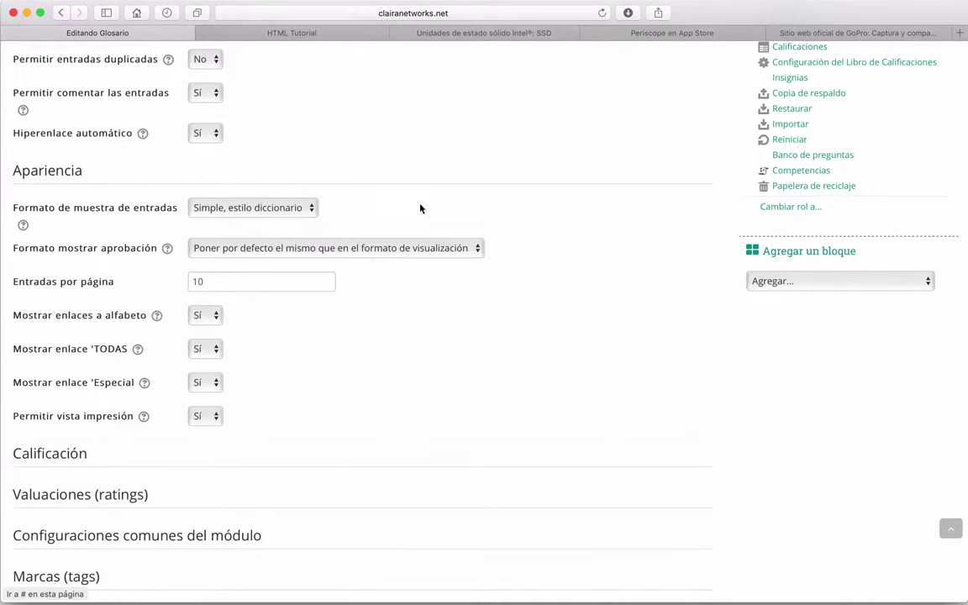
scroll(452, 158, down, 2)
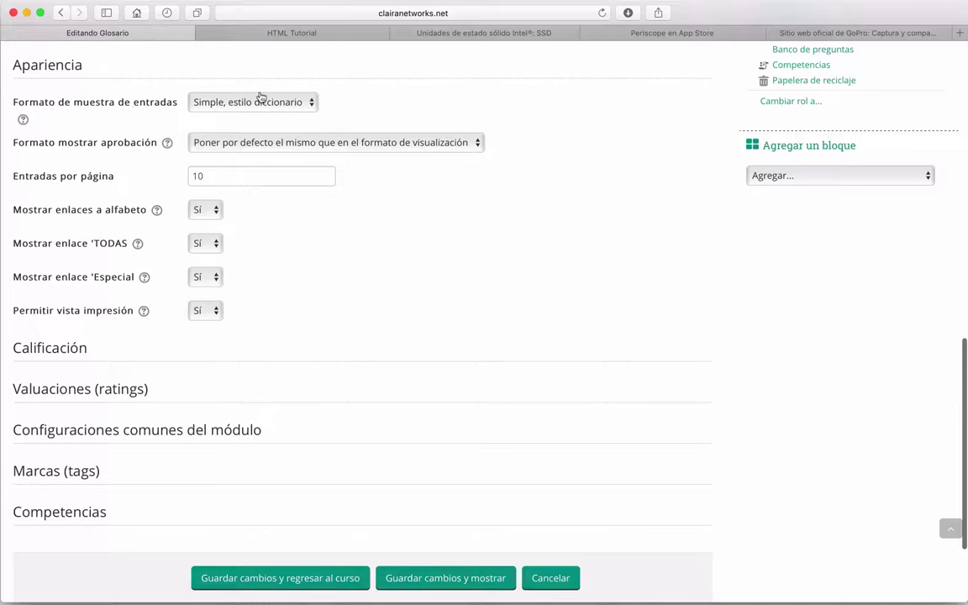
click(310, 103)
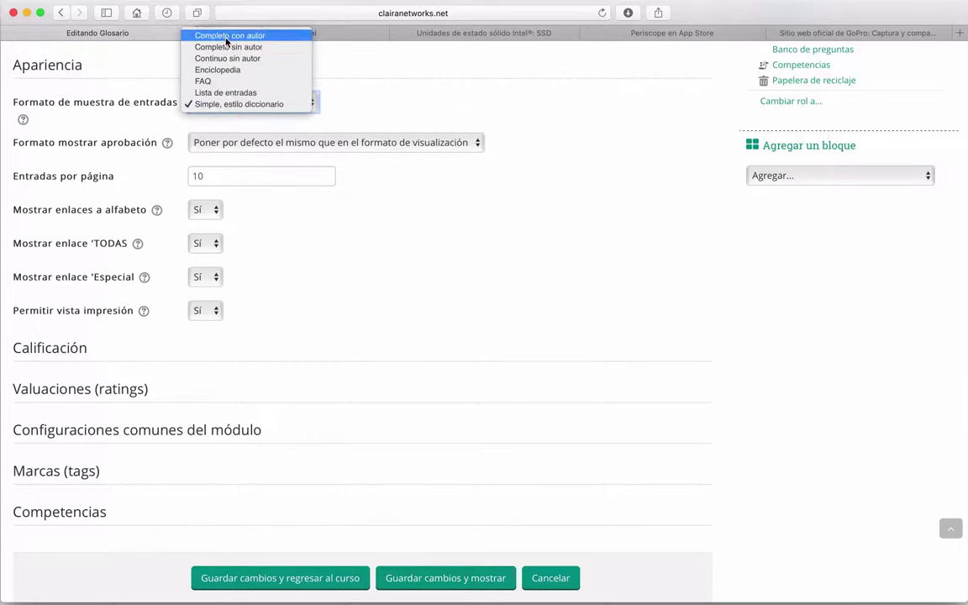
click(258, 105)
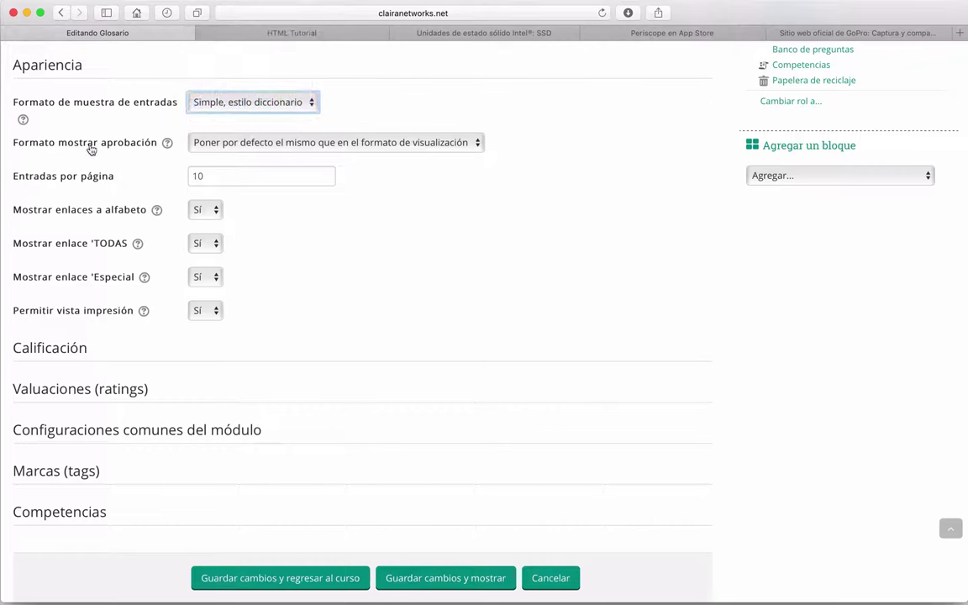
click(313, 144)
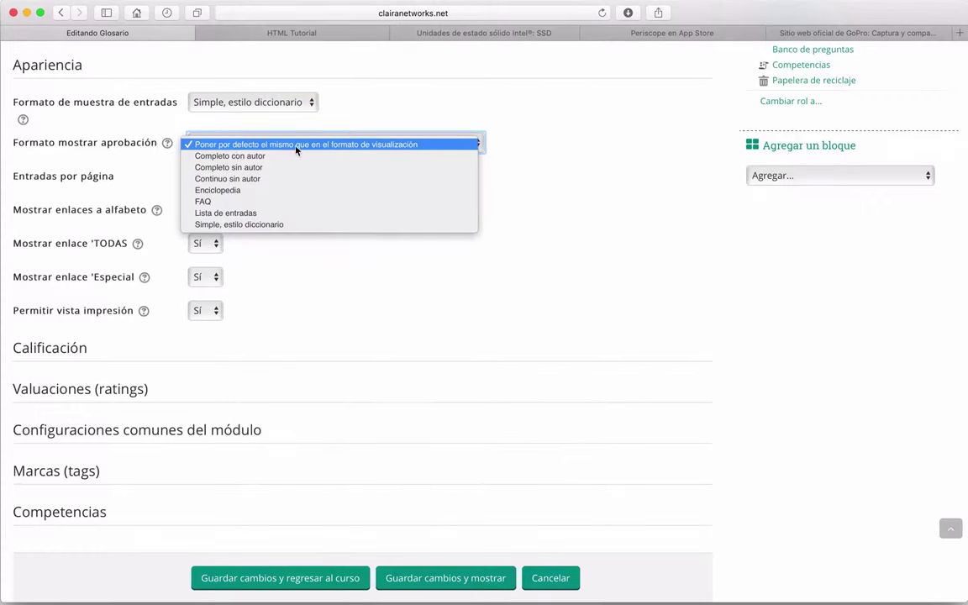
click(297, 145)
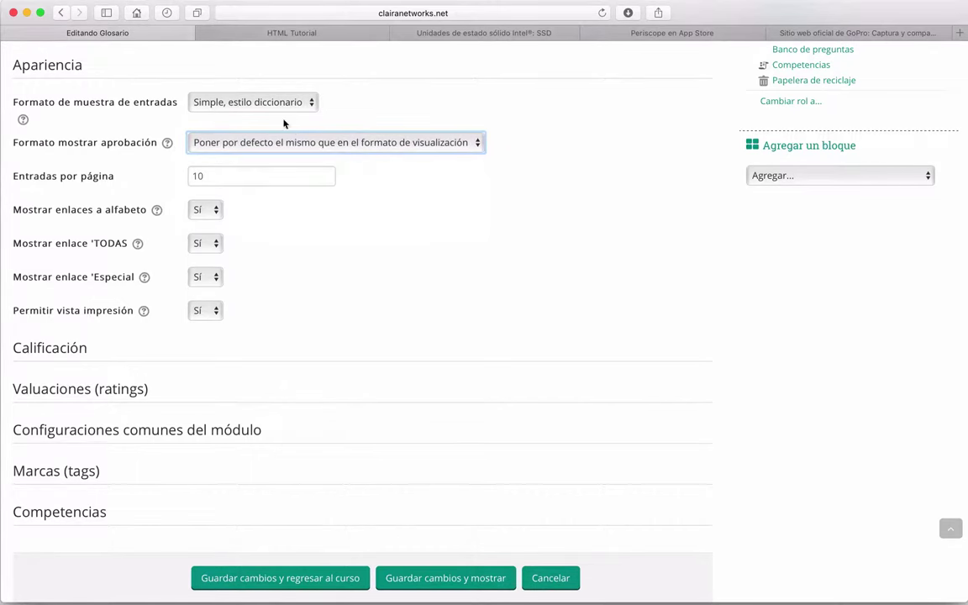
Step: Set the glossary's Entradas por página to 5
scroll(289, 151, down, 1)
click(225, 152)
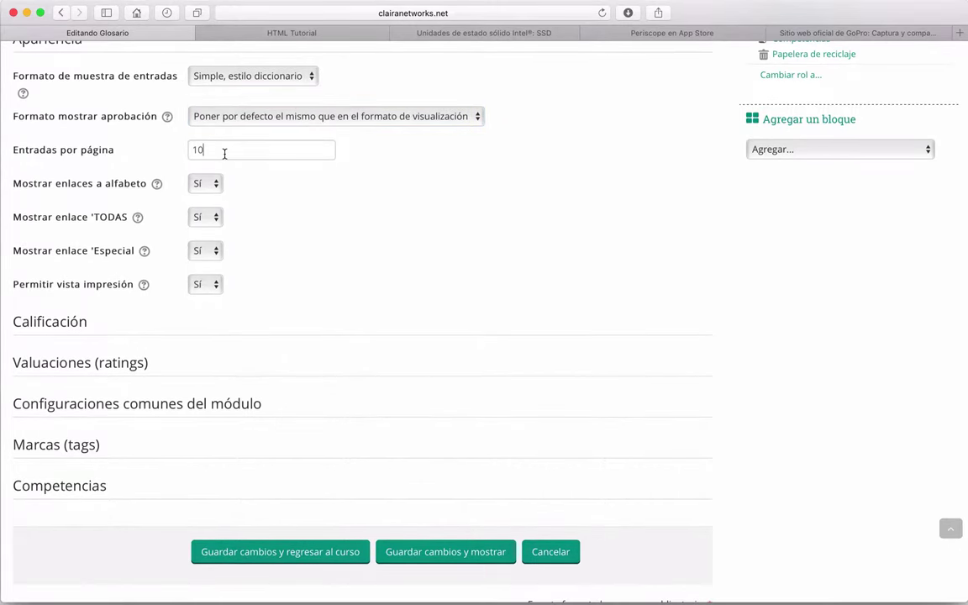
double_click(224, 152)
text(5)
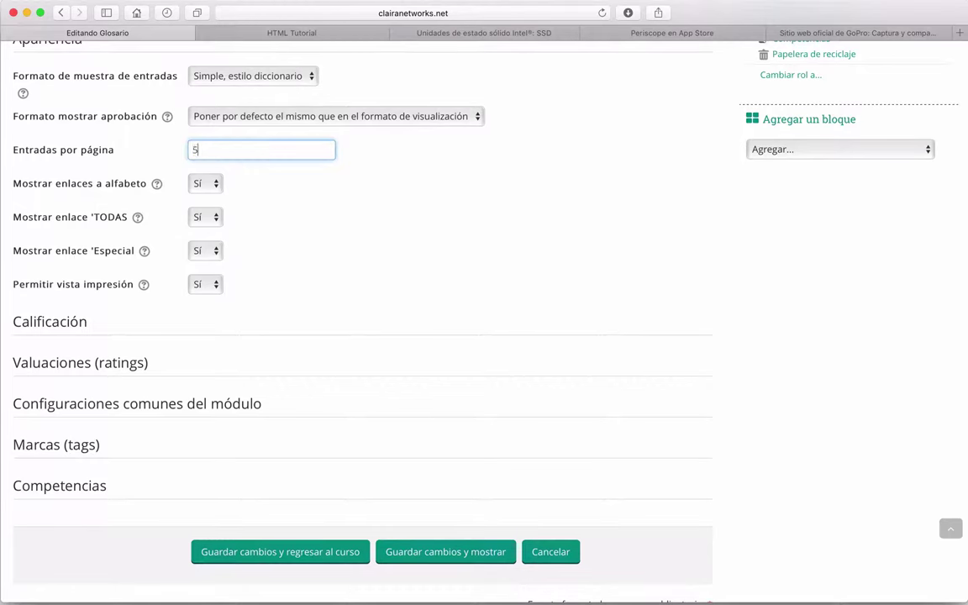
click(355, 190)
Step: Review the remaining glossary settings, then save the activity and display the glossary
scroll(354, 190, down, 1)
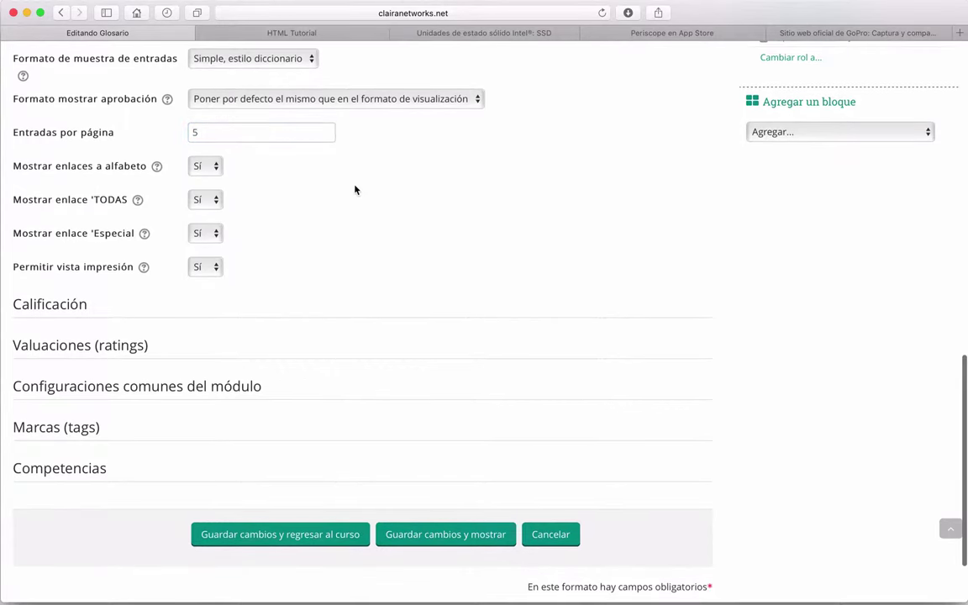
scroll(355, 190, down, 2)
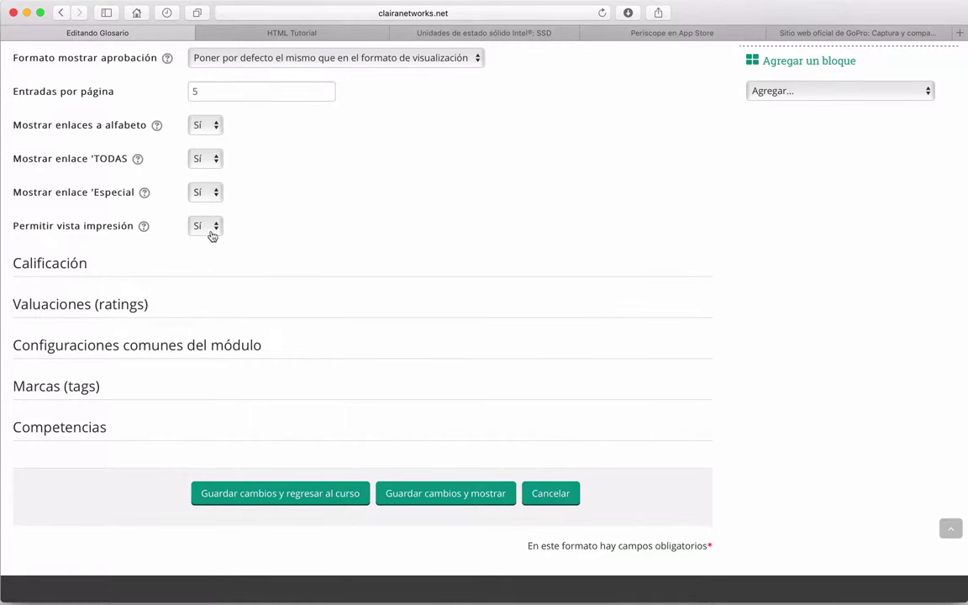
scroll(277, 224, down, 2)
scroll(273, 225, down, 1)
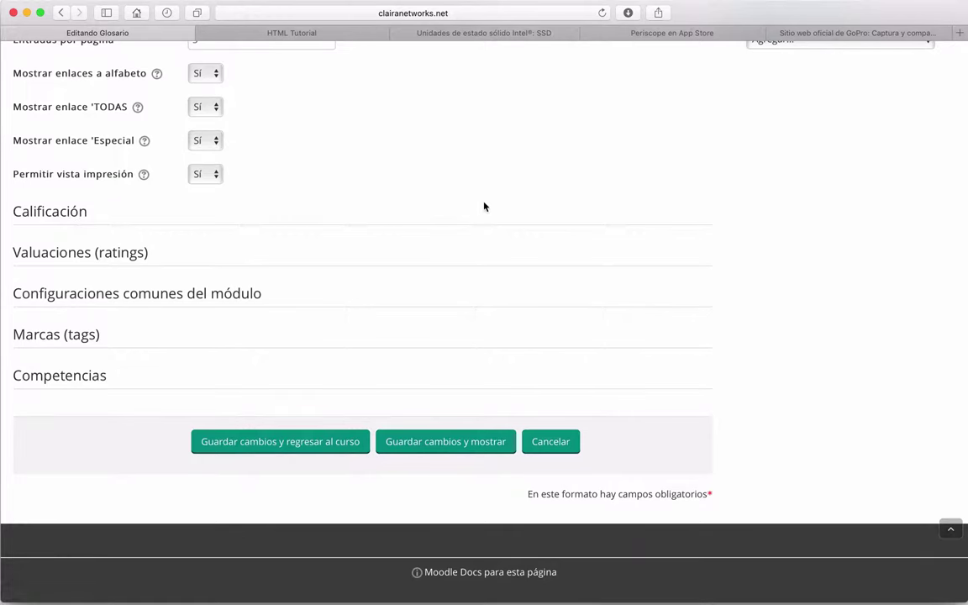
scroll(209, 267, down, 2)
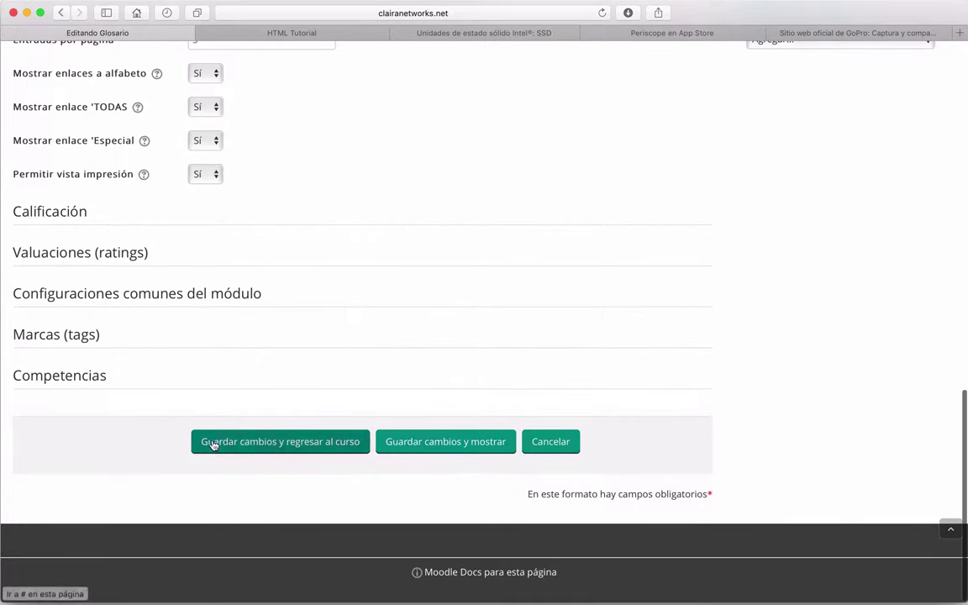
click(448, 446)
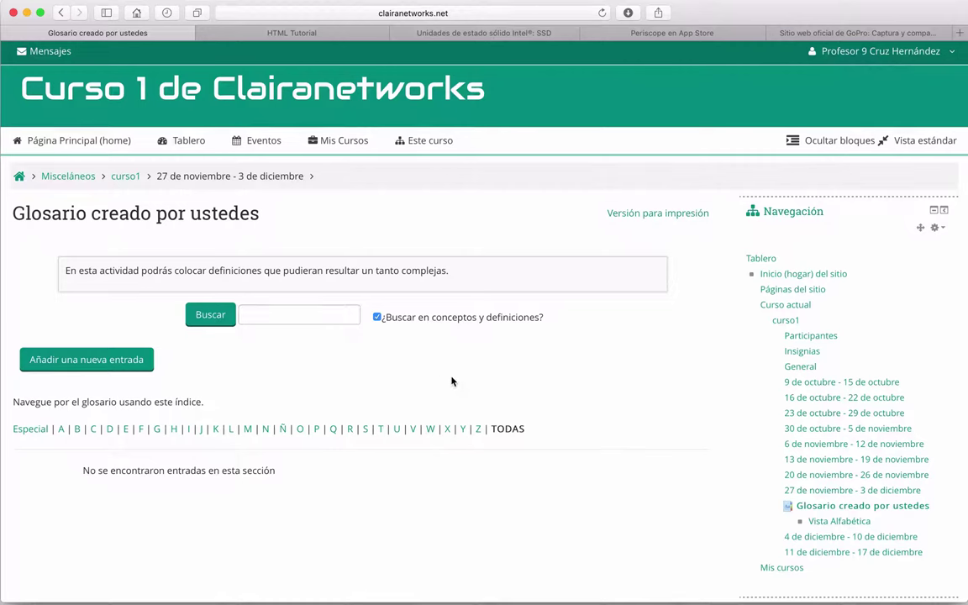
Step: Switch to Google Chrome and load clairanetworks.net/cursomoodle in the student's session
key(ctrl+Up)
key(ctrl+Up)
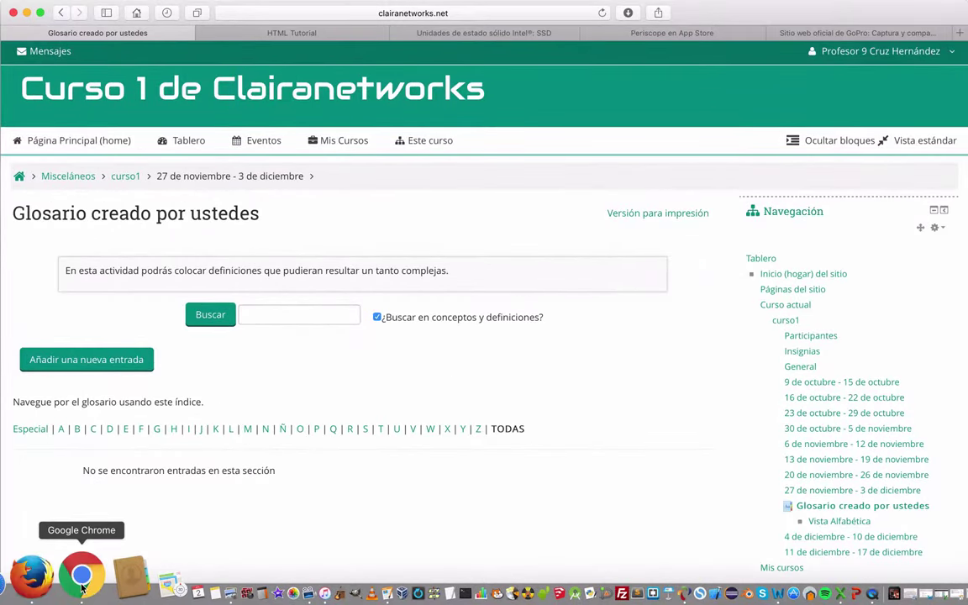
click(40, 584)
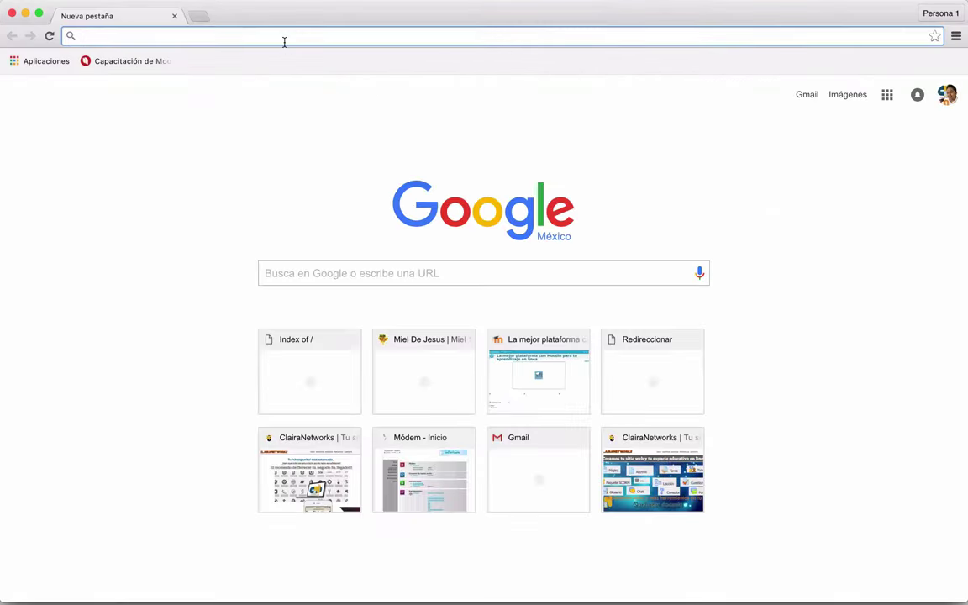
text(clairanetworks.neto)
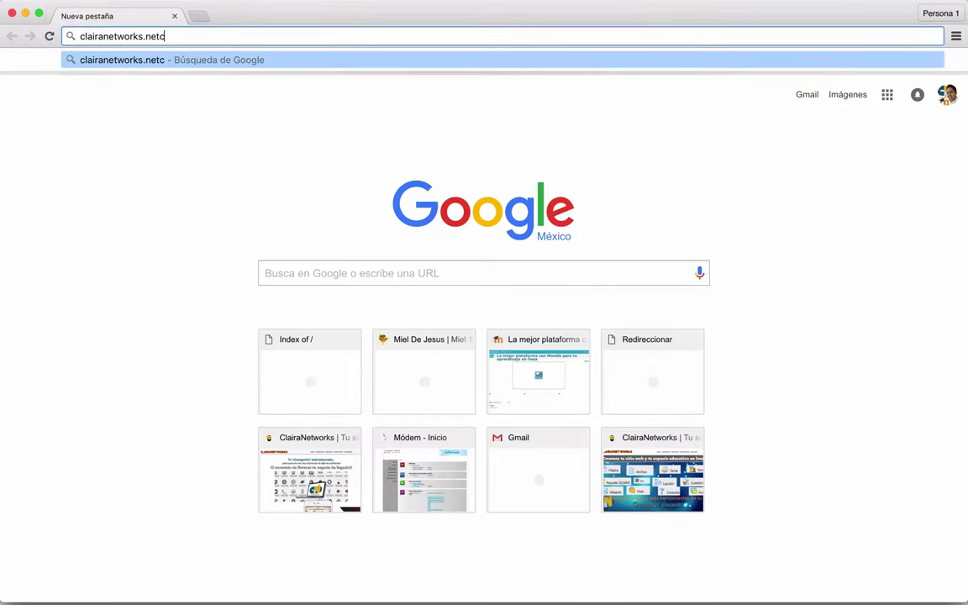
key(BackSpace)
text(/c)
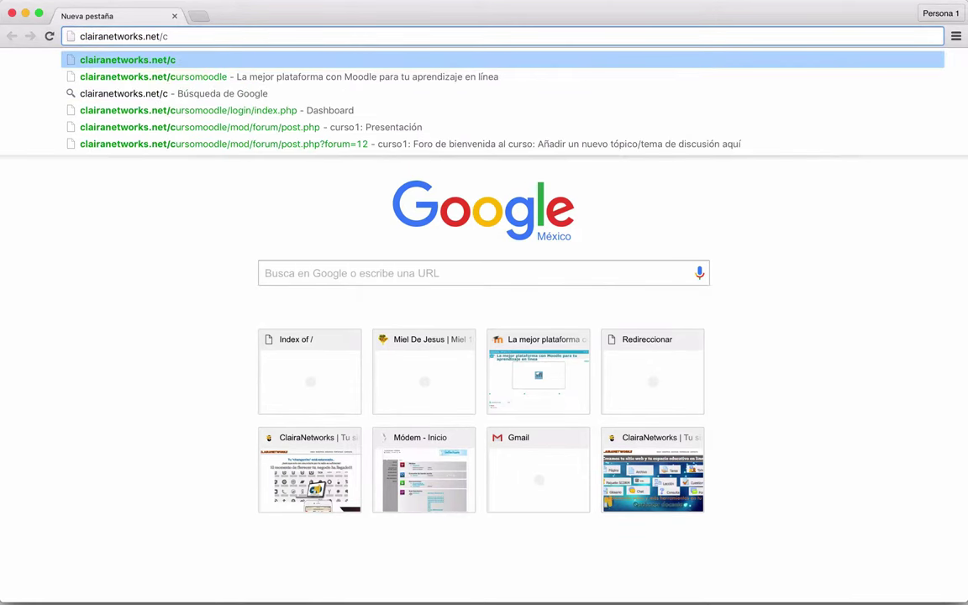
text(ursom)
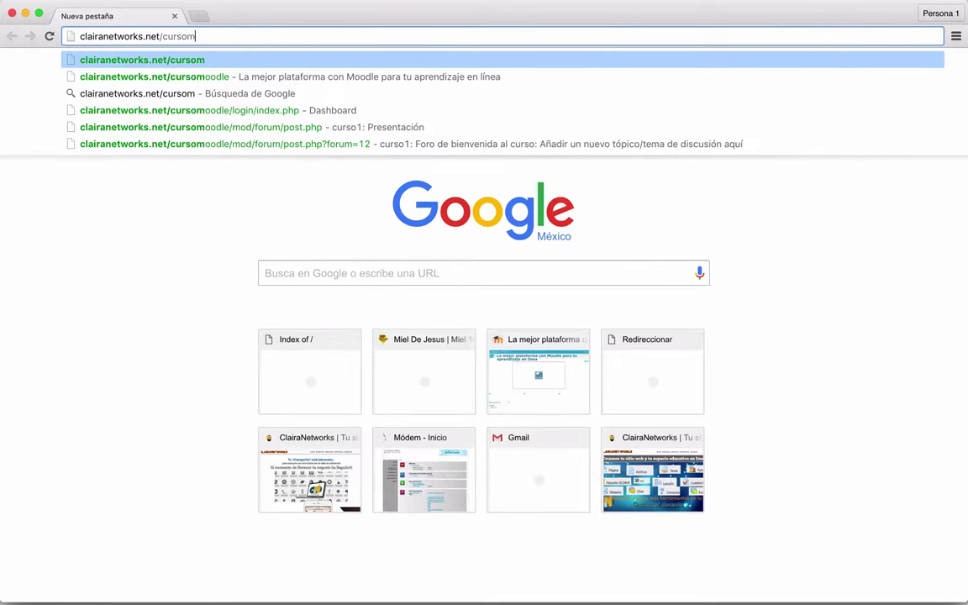
text(oodle)
key(Return)
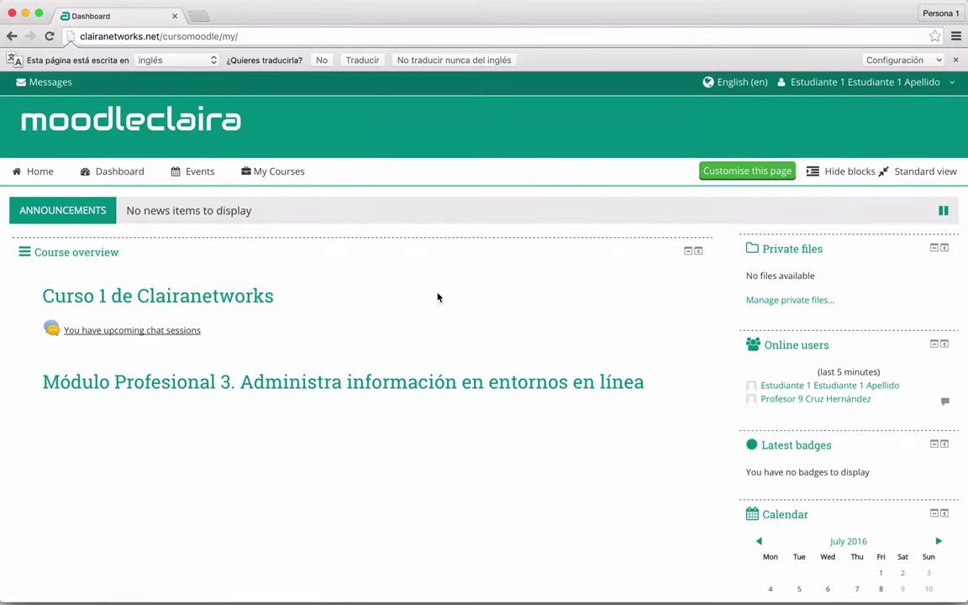
Step: Enter Curso 1 de Clairanetworks and open Glosario creado por ustedes in the 27 de noviembre - 3 de diciembre section
scroll(386, 324, down, 2)
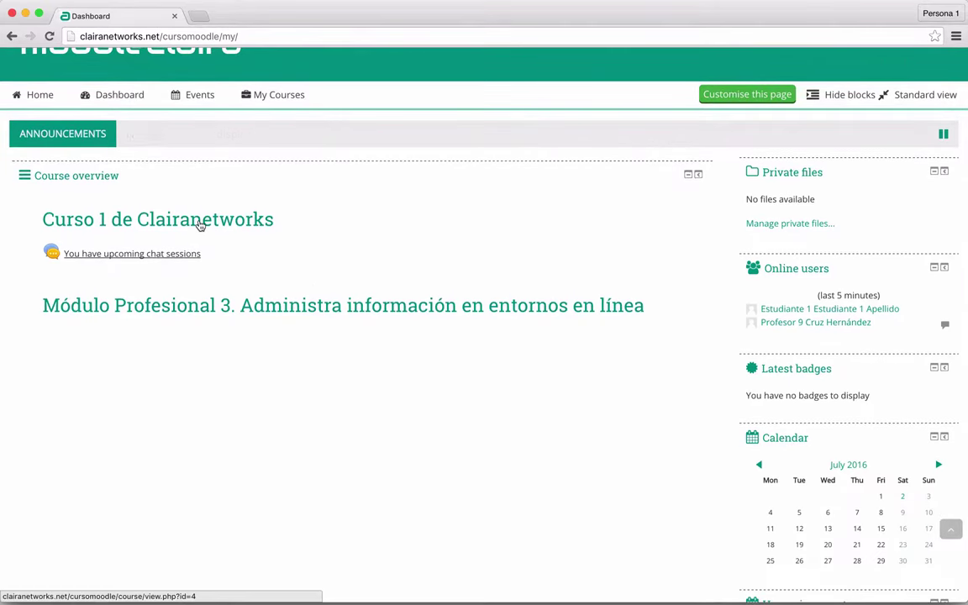
click(200, 226)
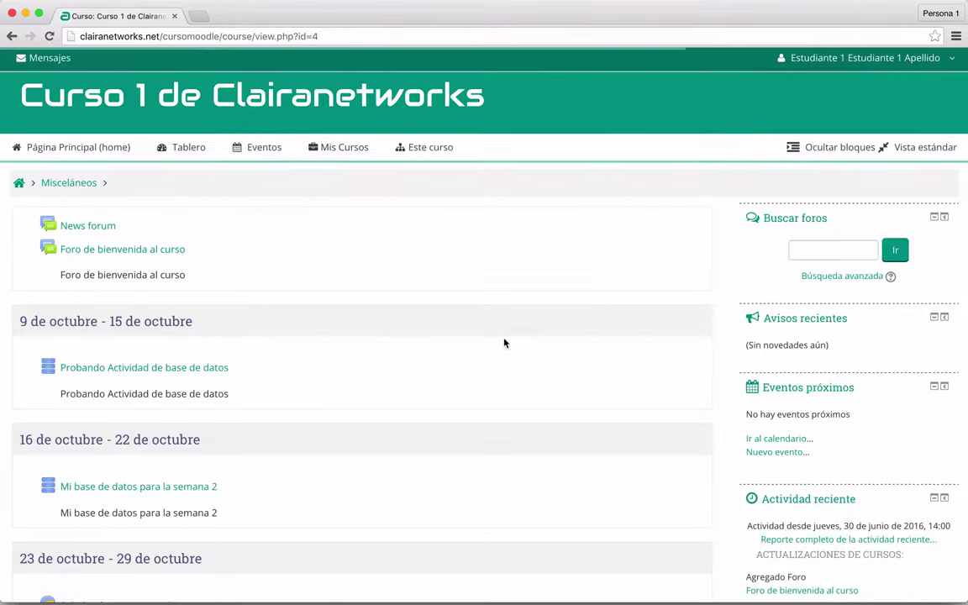
scroll(506, 343, down, 10)
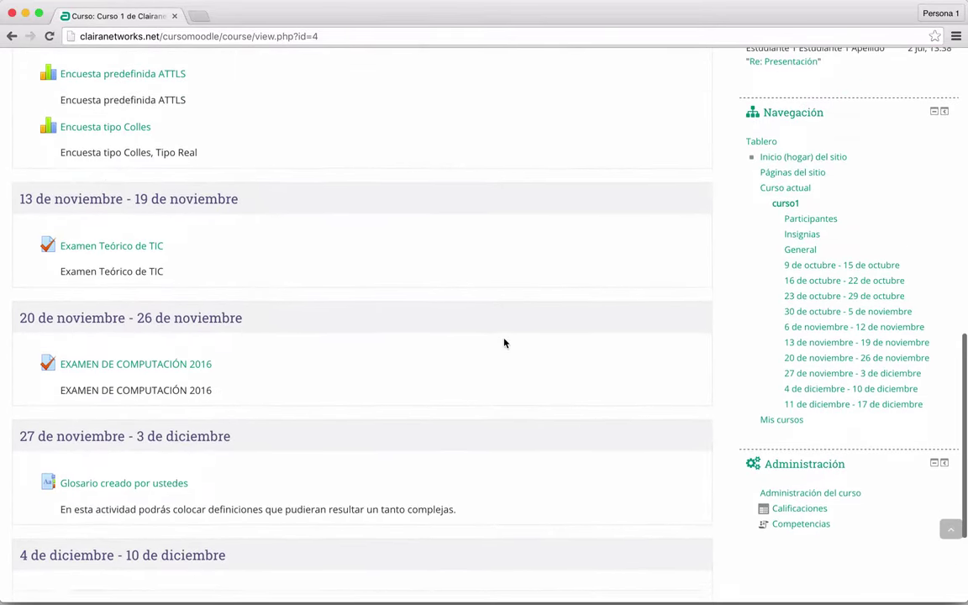
scroll(505, 342, down, 5)
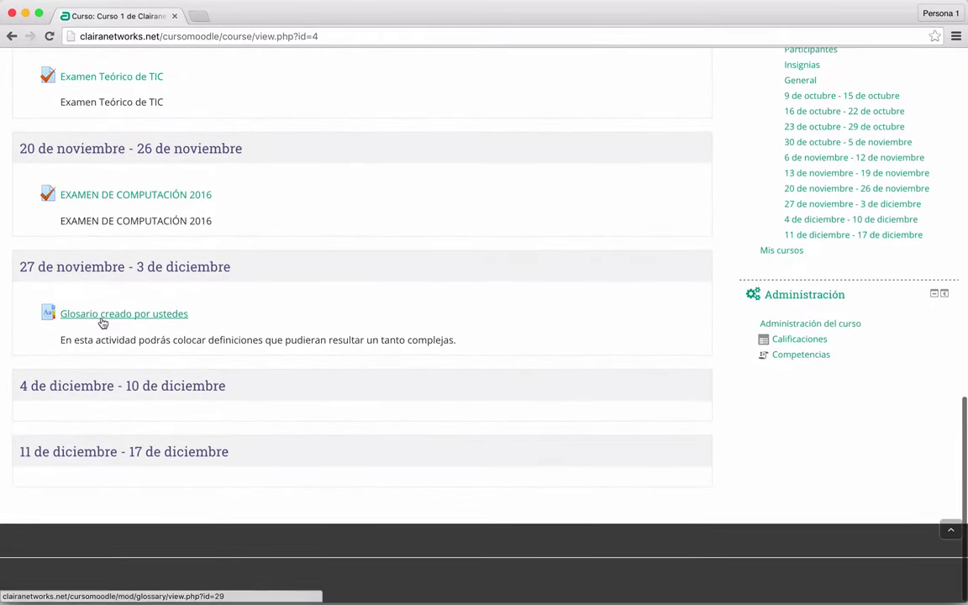
click(102, 316)
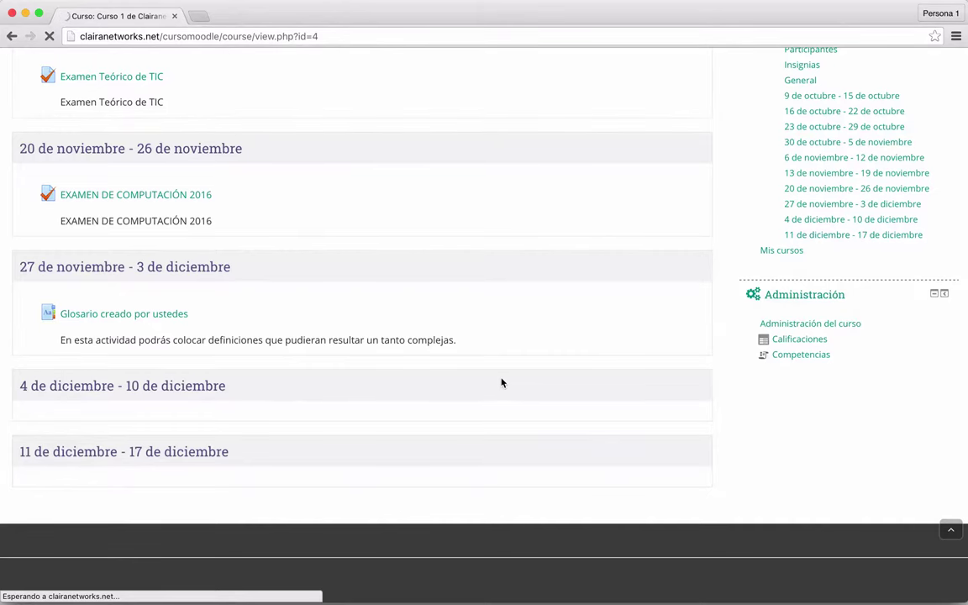
Step: Switch back to Safari and view the w3schools HTML Tutorial page as source material for a glossary entry
key(ctrl+Up)
click(378, 240)
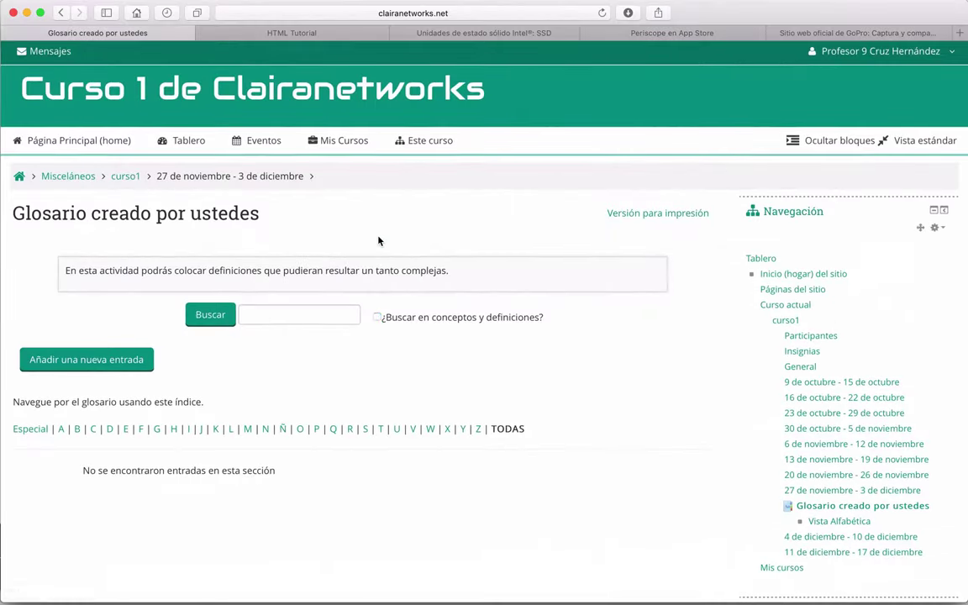
click(377, 317)
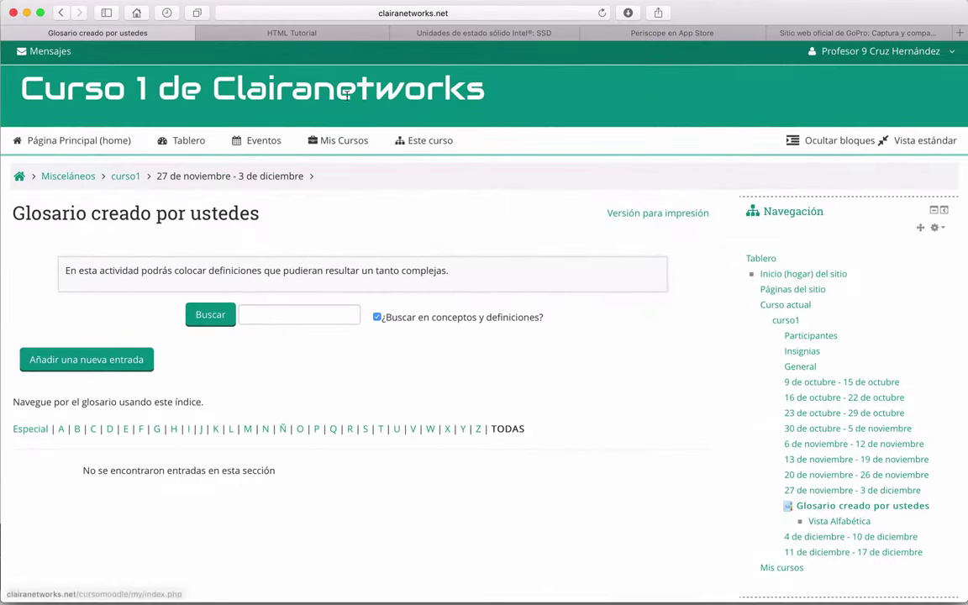
click(300, 34)
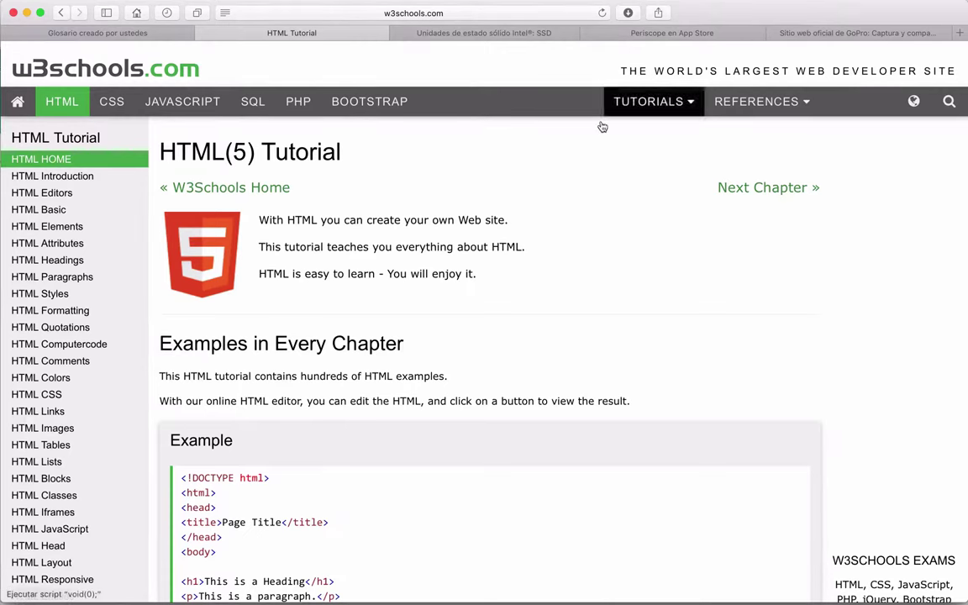
Step: Return to the student's glossary in Google Chrome and start adding a new entry
key(ctrl+Up)
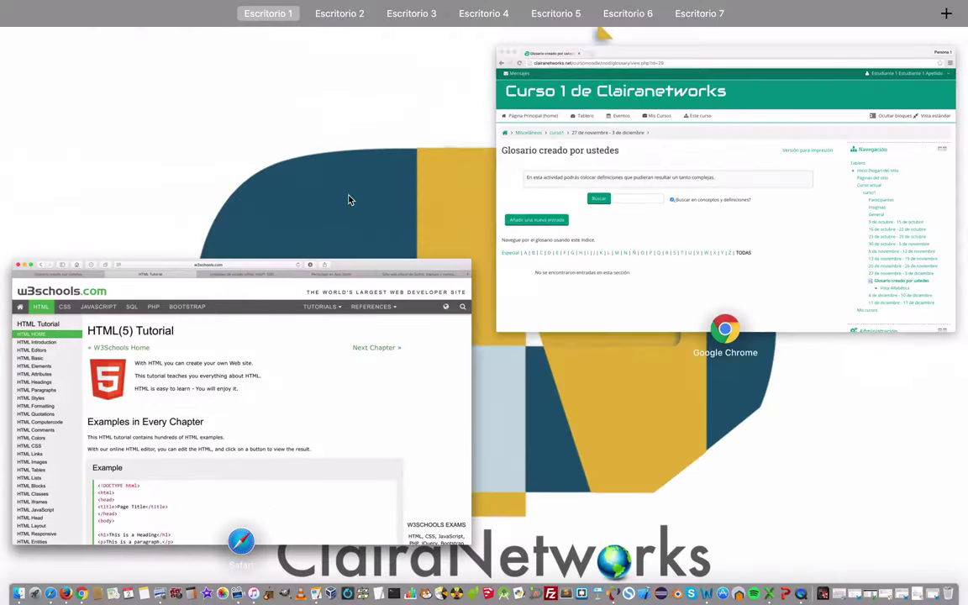
click(626, 256)
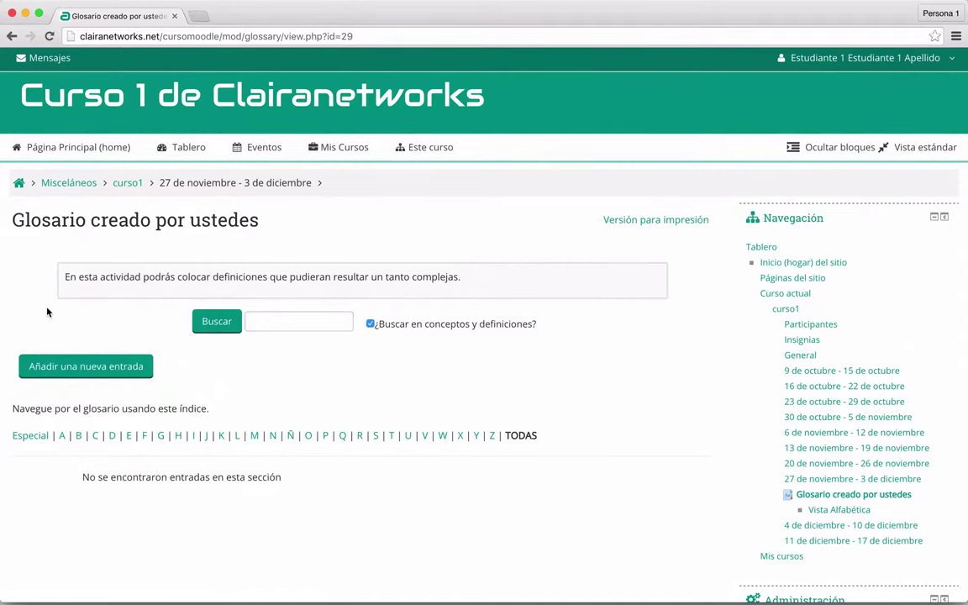
scroll(124, 318, down, 1)
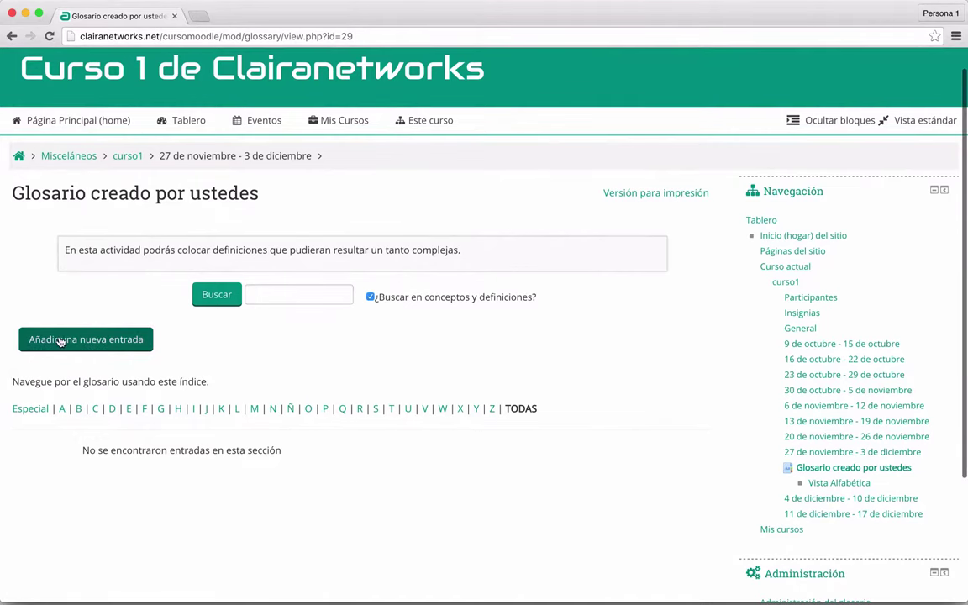
click(97, 343)
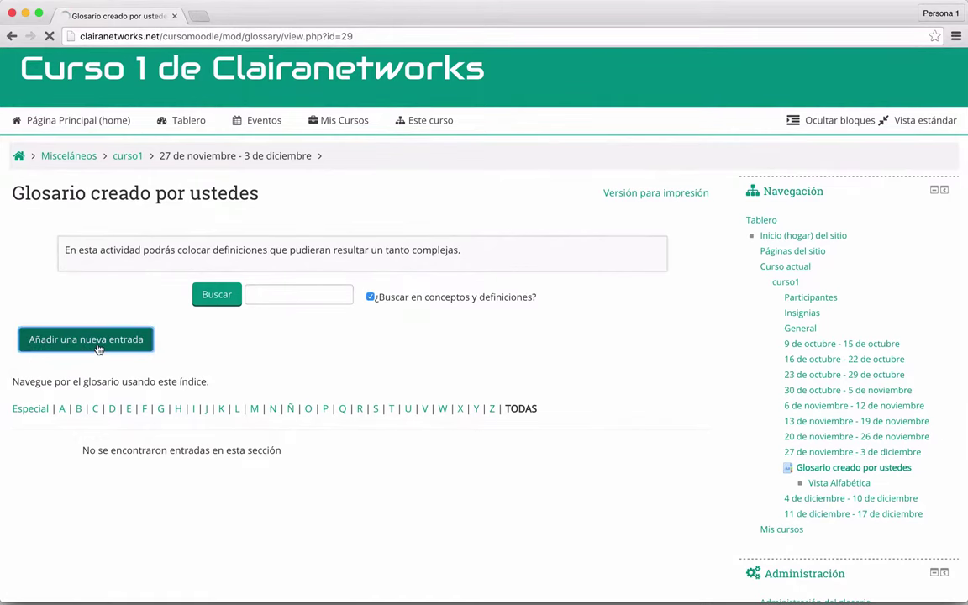
Step: Enter HTML5 as the concept of the new glossary entry
scroll(111, 275, down, 1)
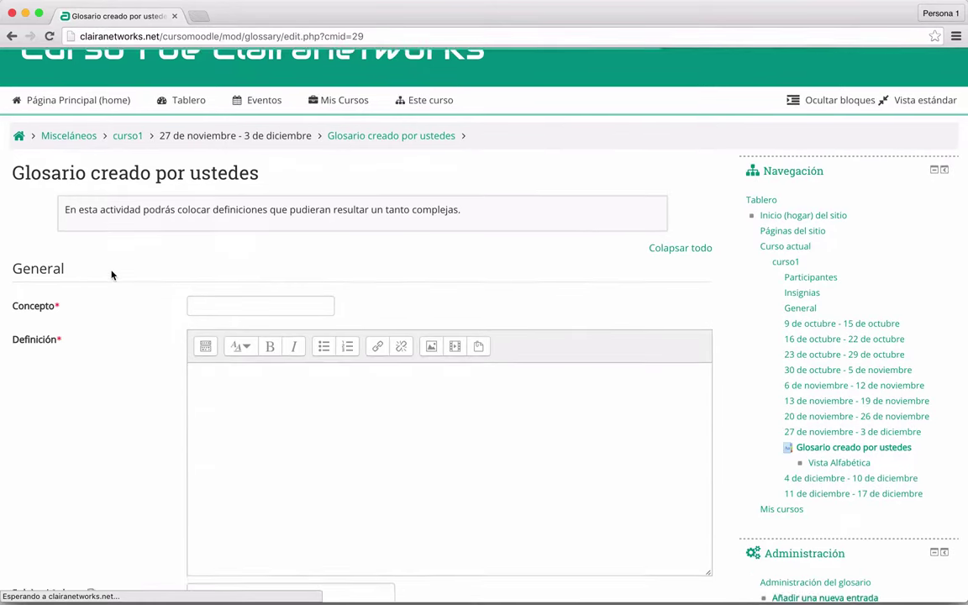
scroll(111, 275, down, 2)
click(195, 237)
text(H)
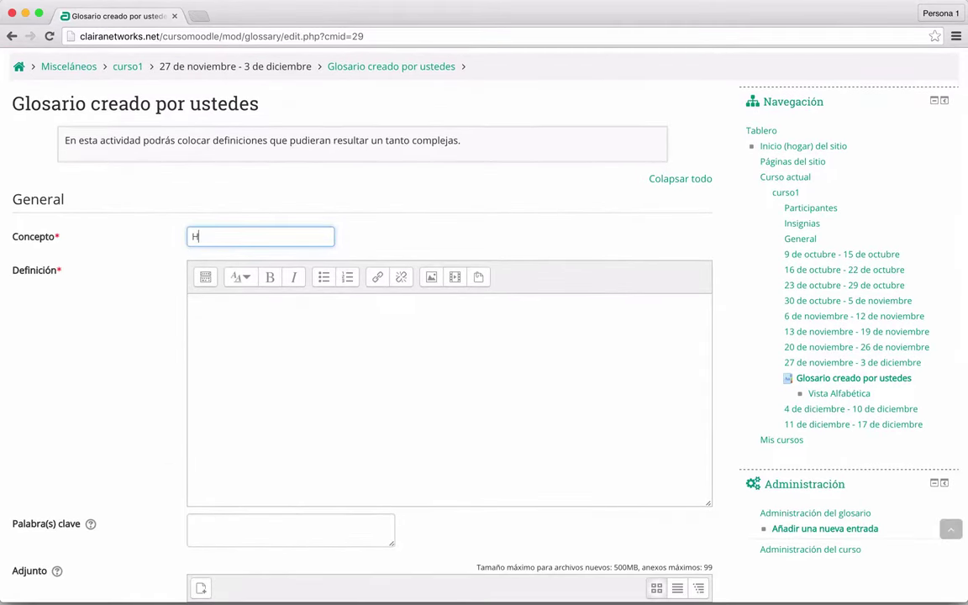
text(TML5)
Step: Consult the introductory text of the w3schools HTML(5) Tutorial in Safari, and return to the entry's empty definition in Google Chrome
click(248, 330)
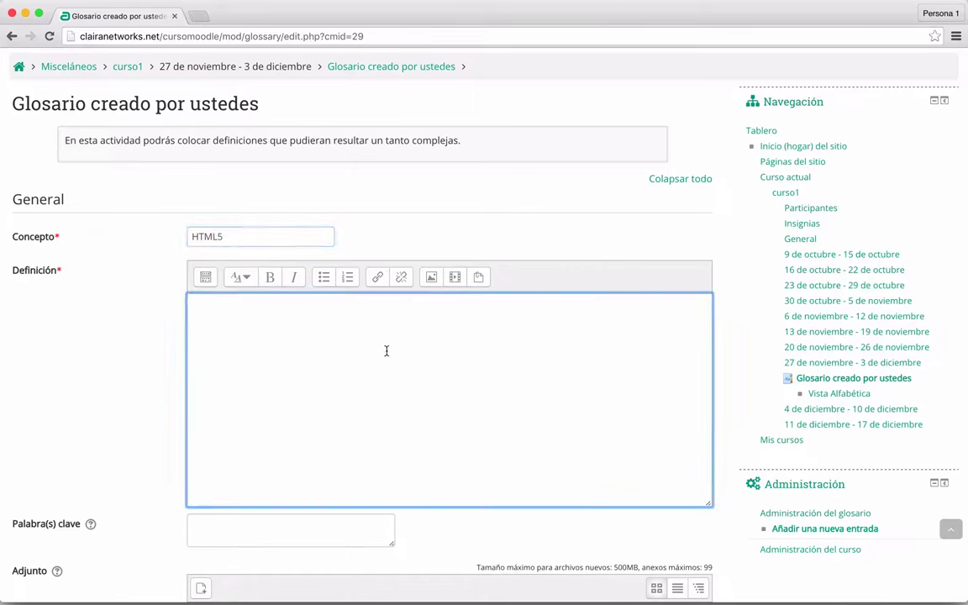
key(ctrl+Up)
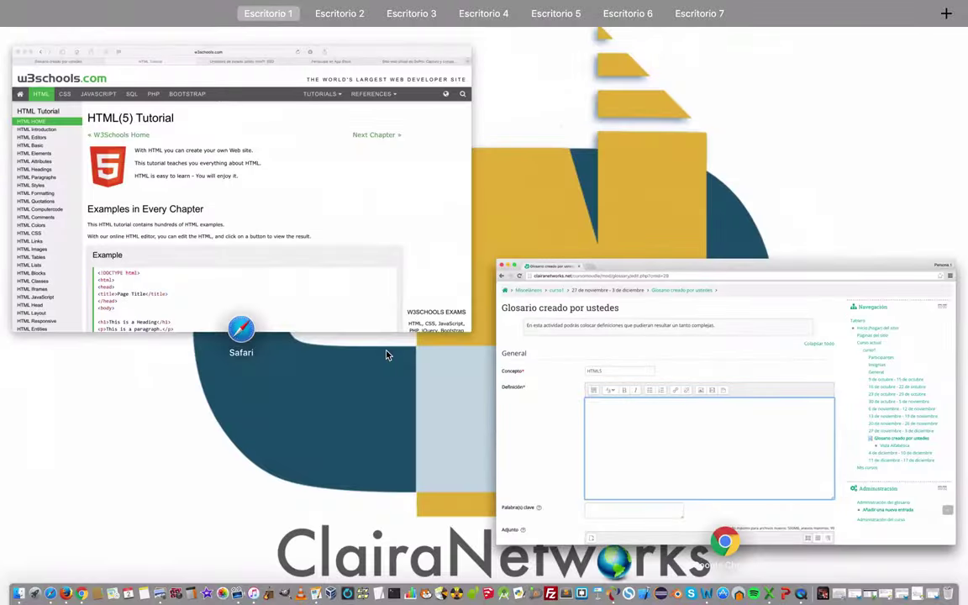
click(307, 238)
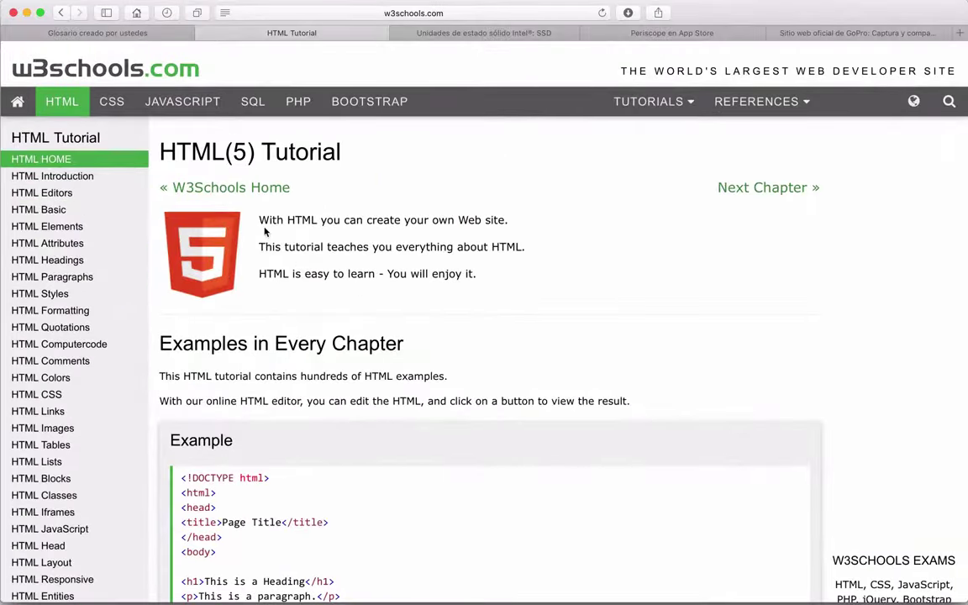
drag(262, 221, 298, 220)
key(ctrl+Up)
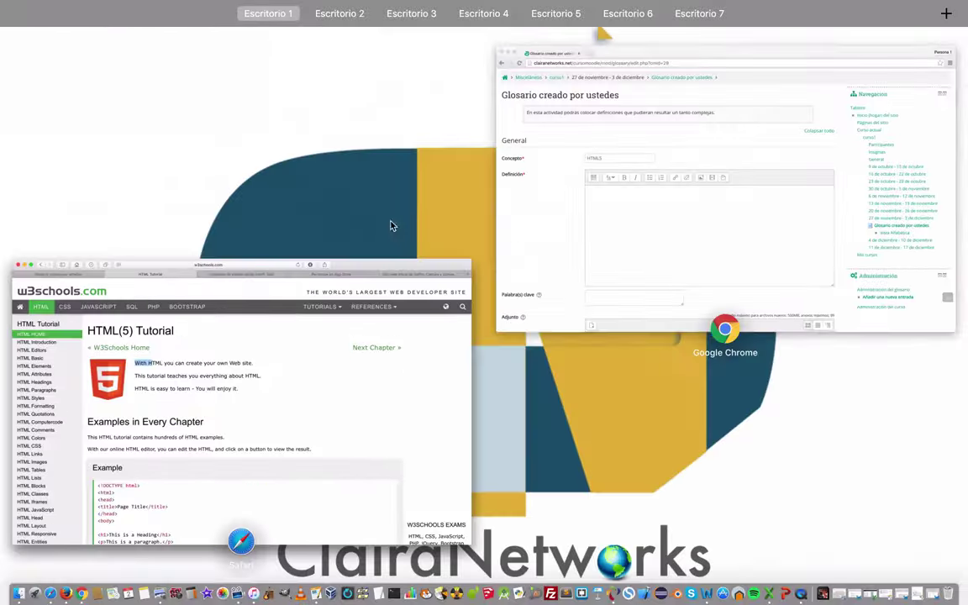
click(607, 257)
Step: Write the definition "Quinta versión de HTML con el que podrás realizar o crear tus propias páginas web." and start a new line below it
text(Qui)
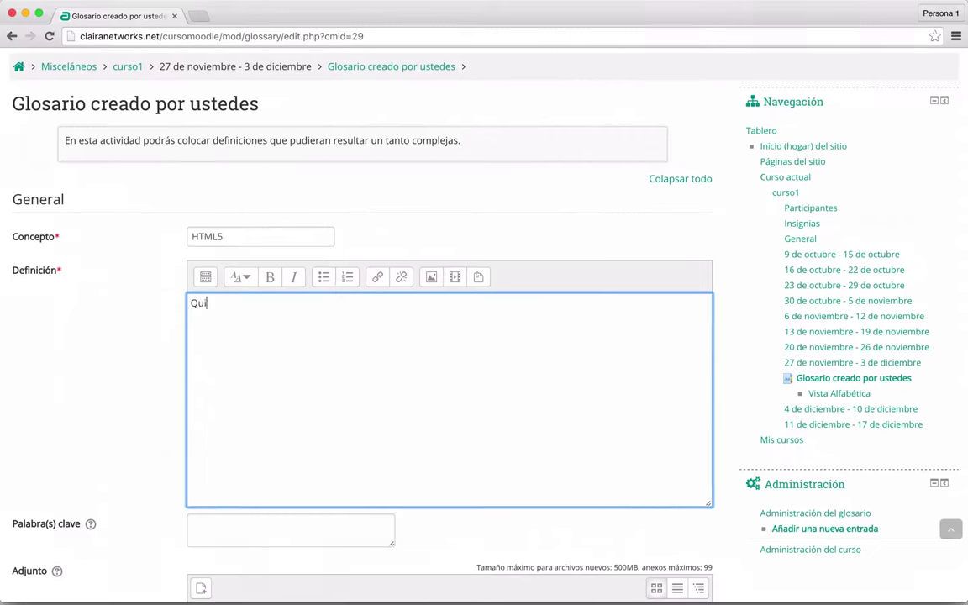
text(nta versión de HTML con el)
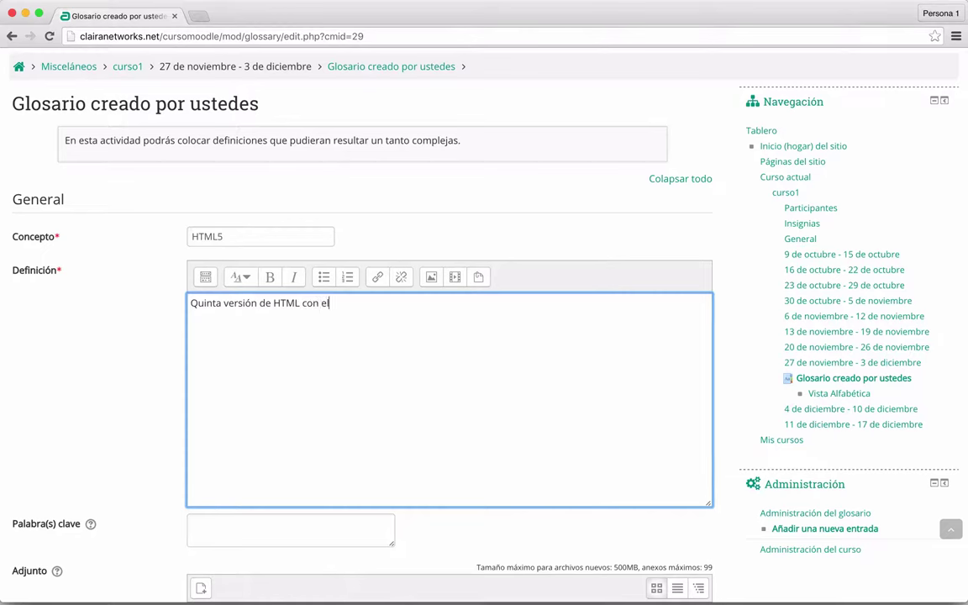
text( que podrás realizar o crear)
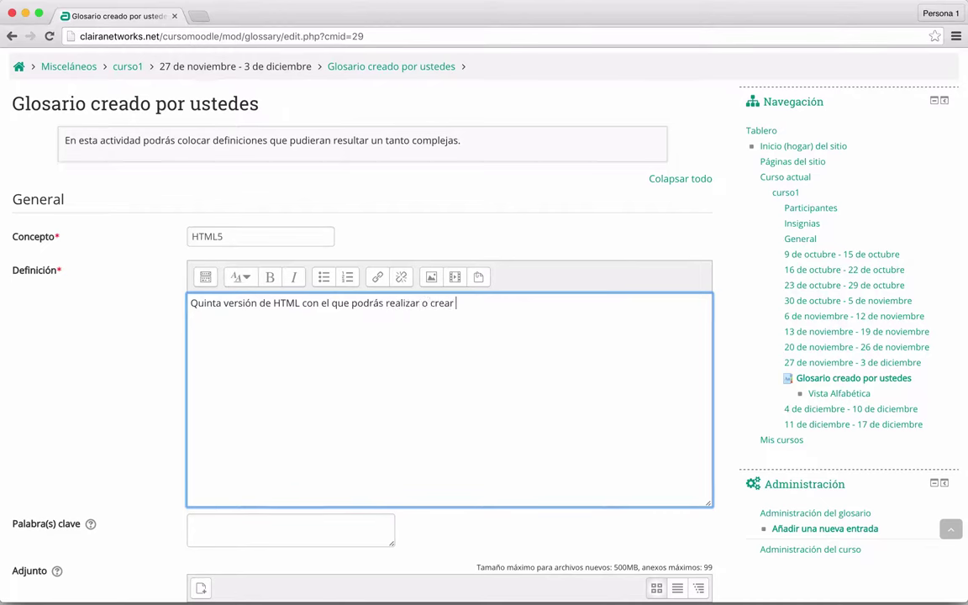
text( tus propias páginas web)
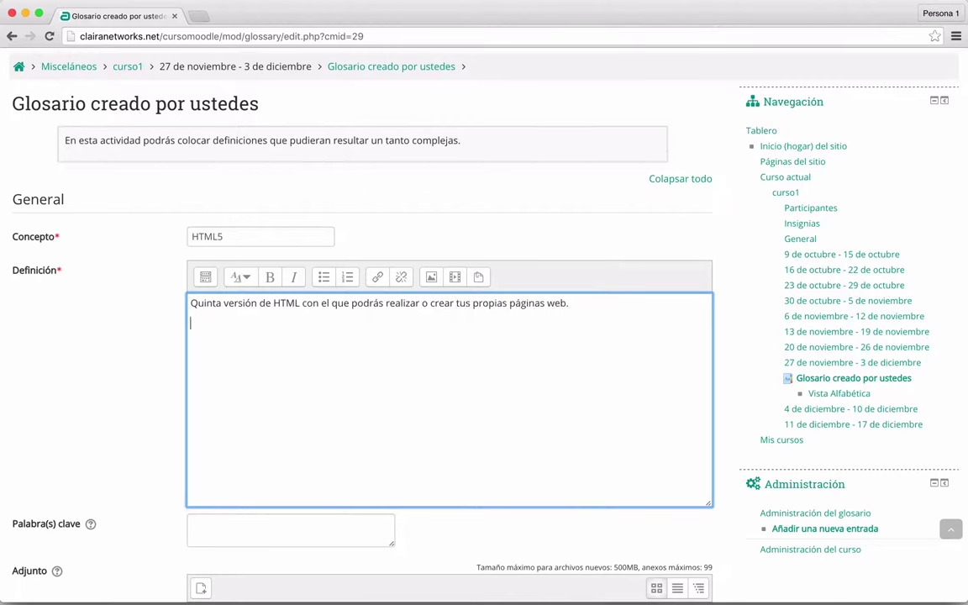
text(.)
key(Return)
Step: Start inserting an image in the definition, copy the HTML5 logo's image address from w3schools in Safari, and return to Google Chrome
click(432, 279)
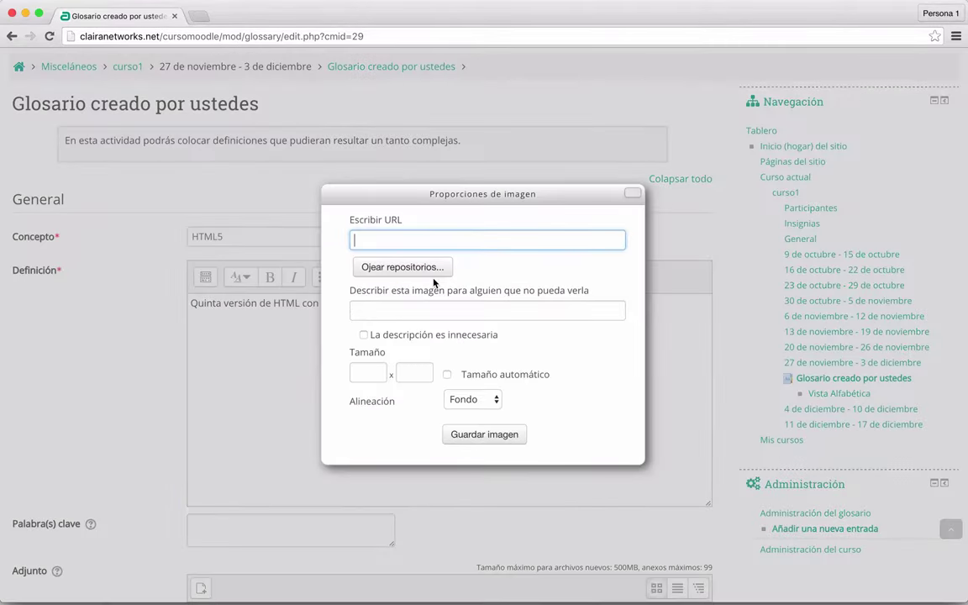
key(ctrl+Up)
click(288, 205)
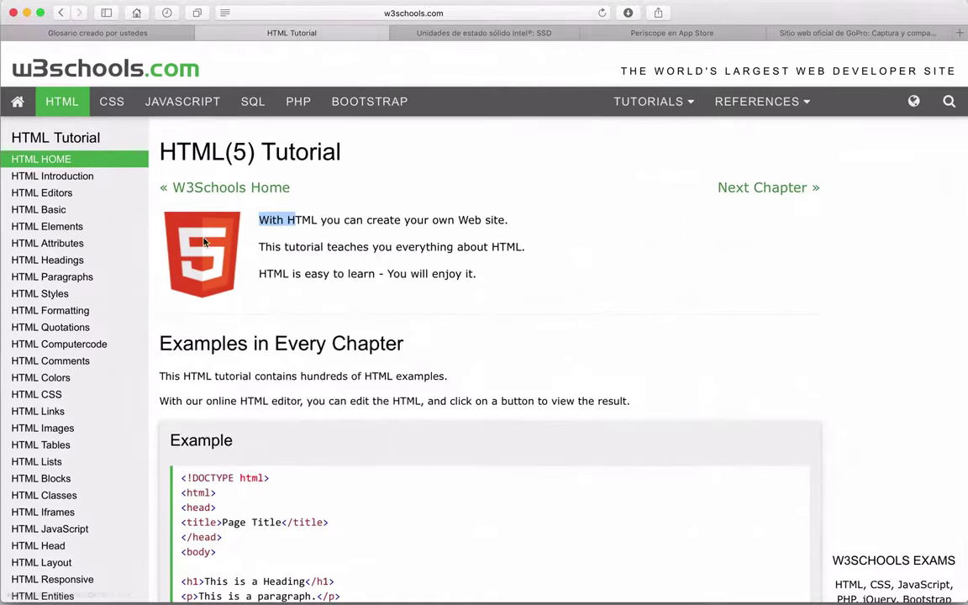
right_click(205, 237)
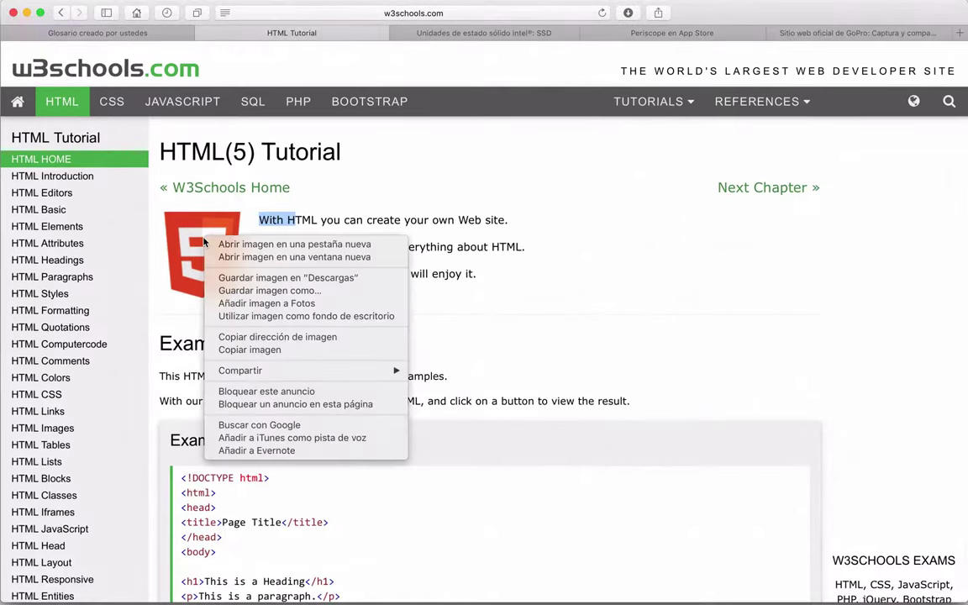
click(246, 337)
key(ctrl+Up)
click(714, 210)
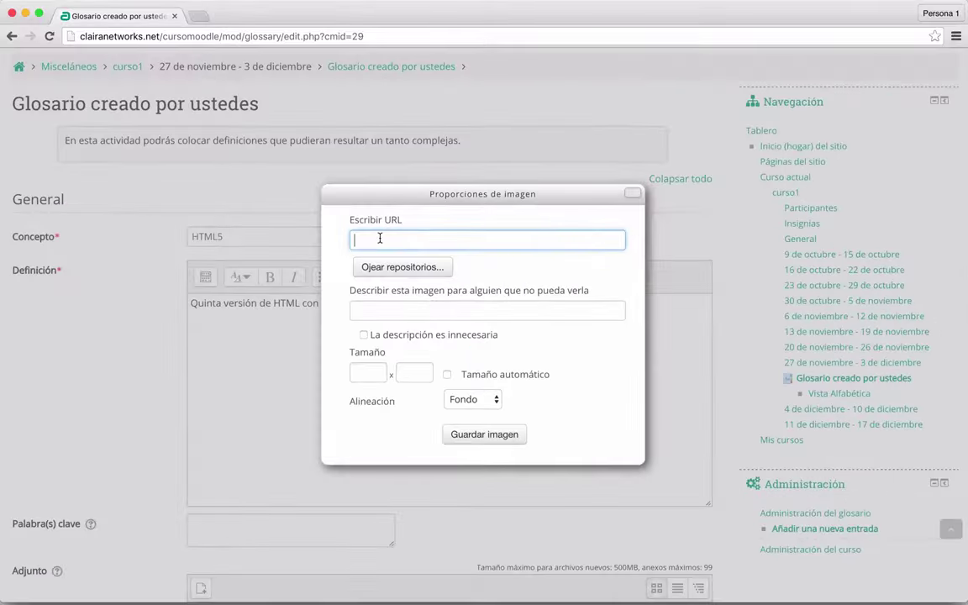
text(http://www.w3schools.com/html/pic_html5.gif)
click(382, 311)
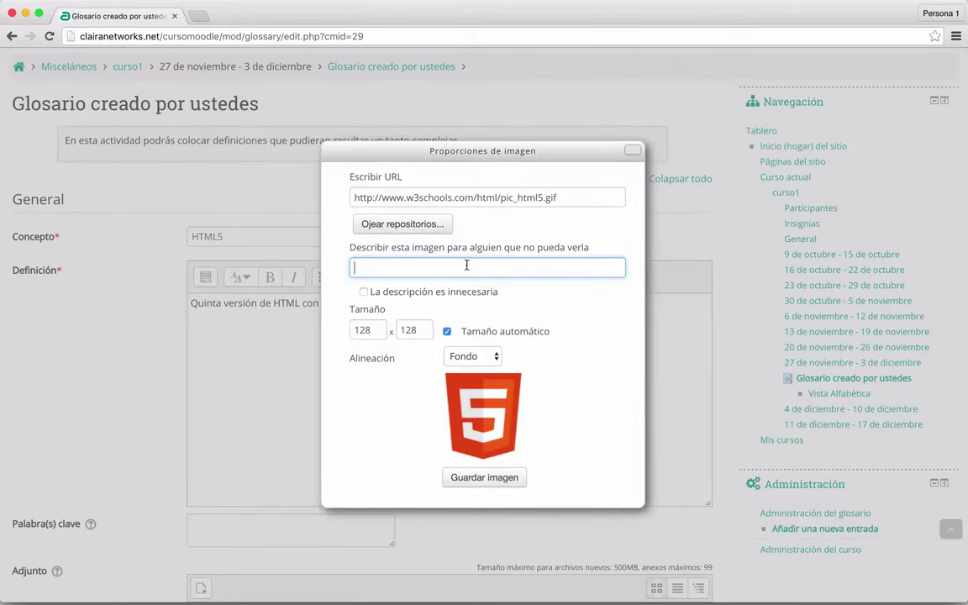
text(html5)
click(476, 479)
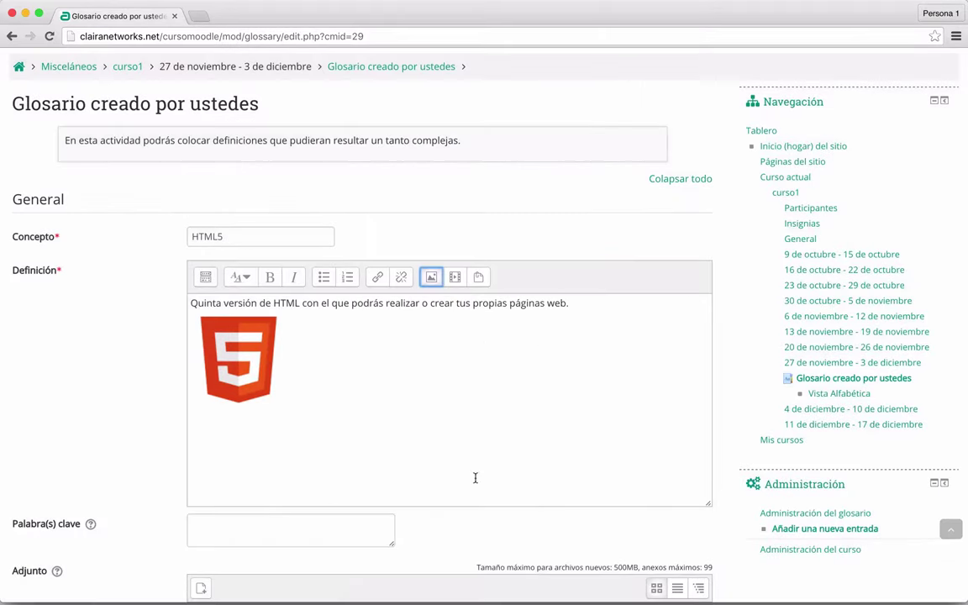
Step: Show the editor's extended formatting options and centre both the HTML5 logo and the definition sentence
click(244, 370)
click(337, 361)
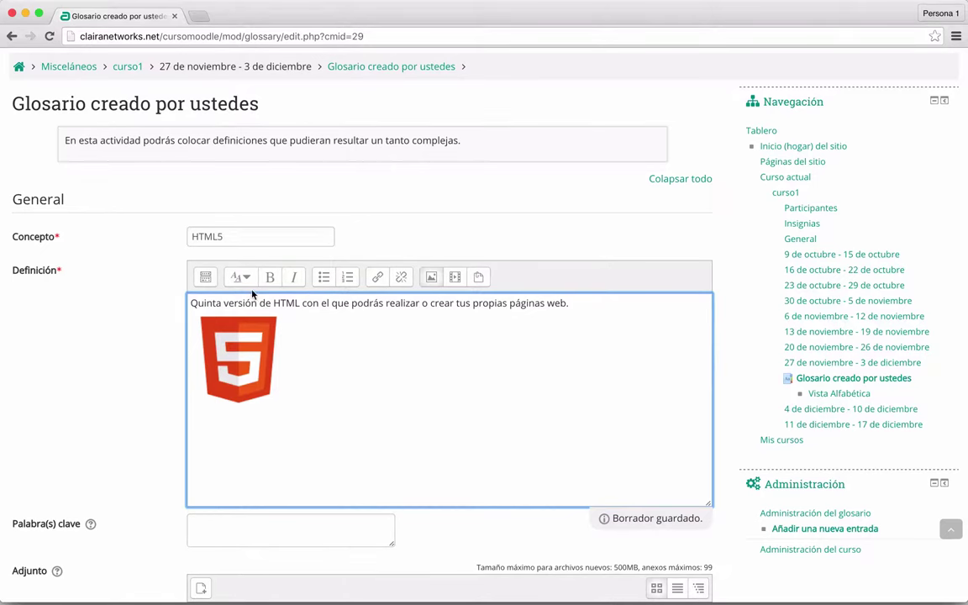
click(213, 281)
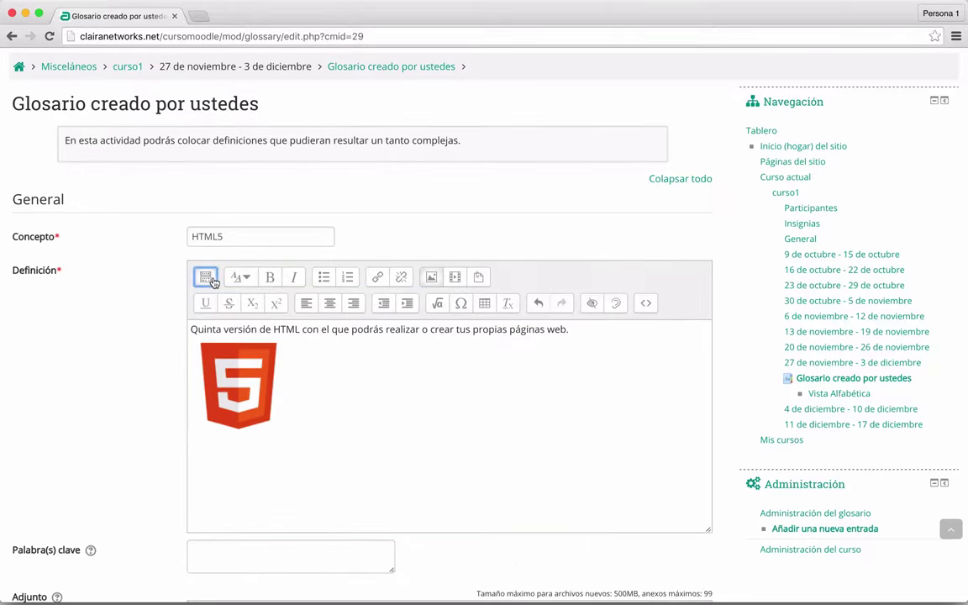
click(332, 307)
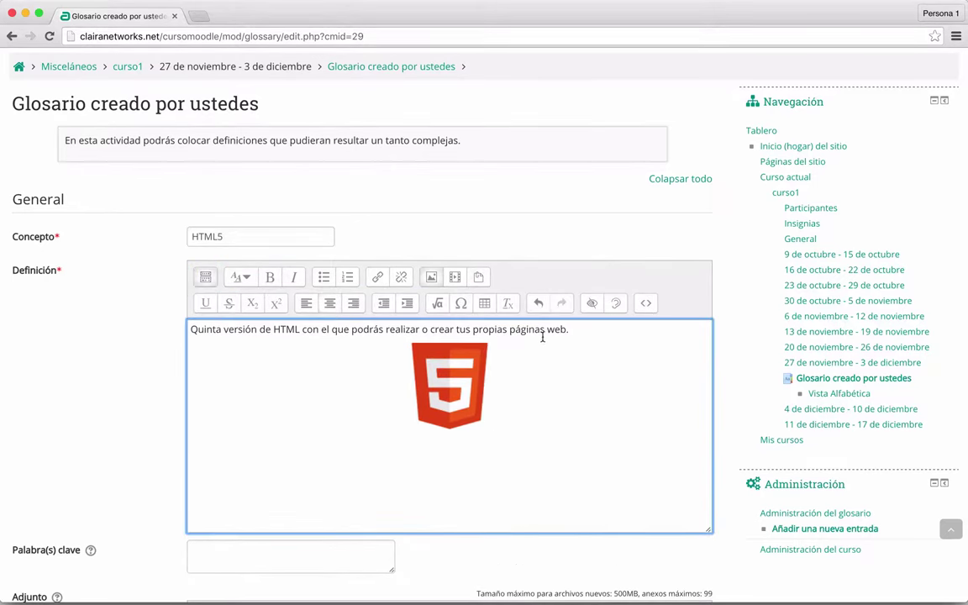
click(529, 329)
click(332, 305)
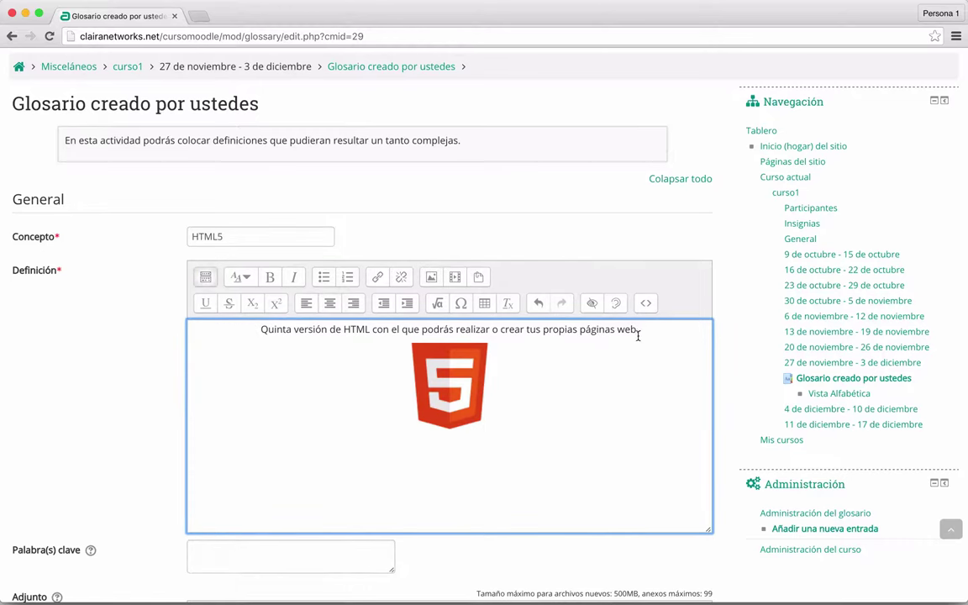
Step: Format the definition sentence as Encabezado (mediano)
drag(639, 329, 240, 326)
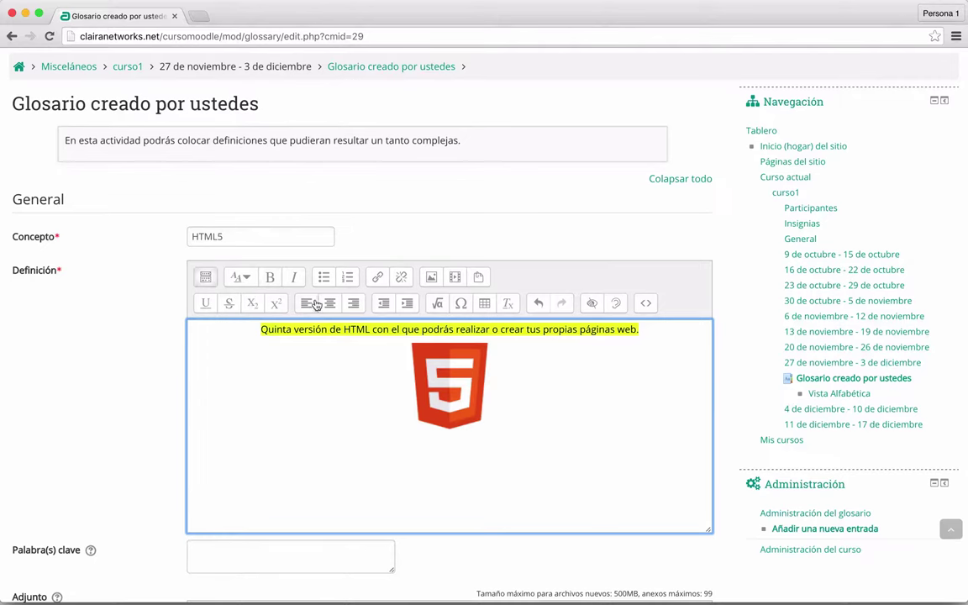
click(241, 276)
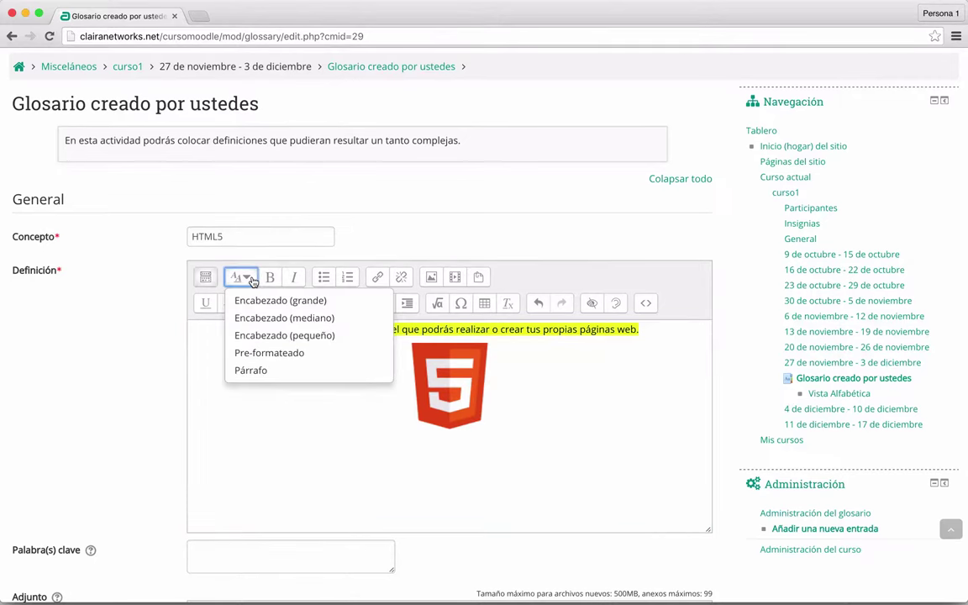
click(279, 325)
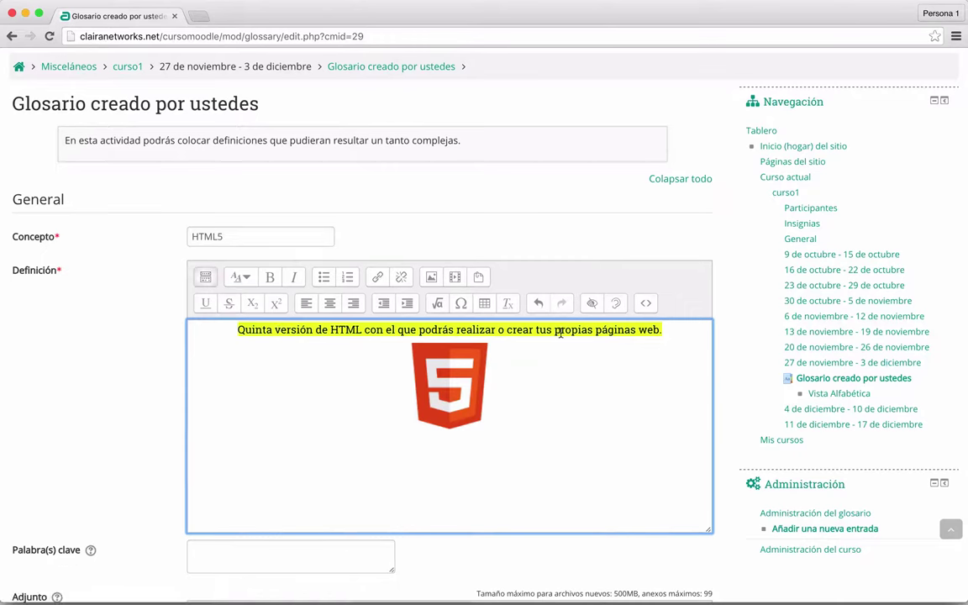
Step: Try bold and italic formatting on the definition sentence, and remove it again
click(272, 277)
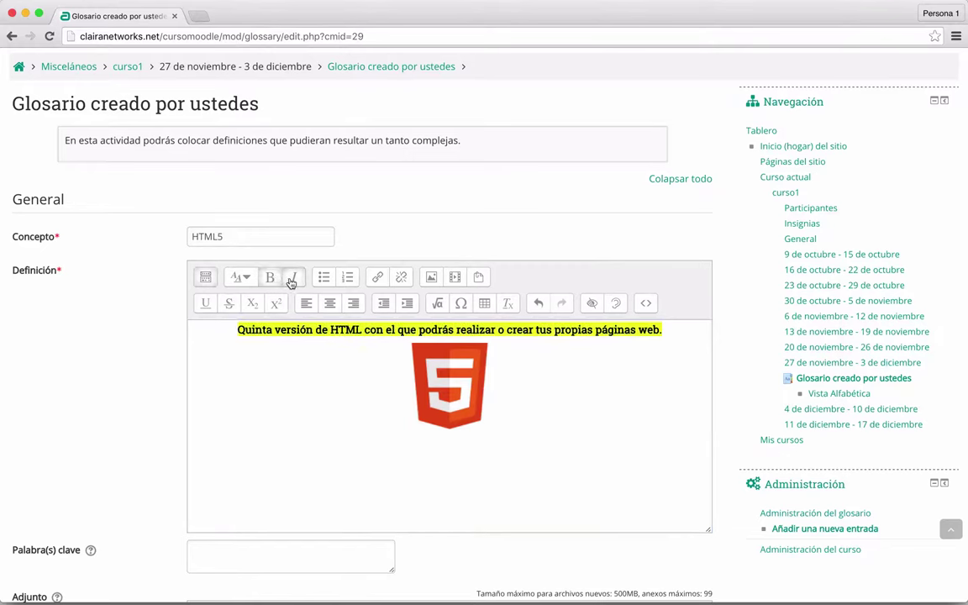
click(291, 279)
click(292, 281)
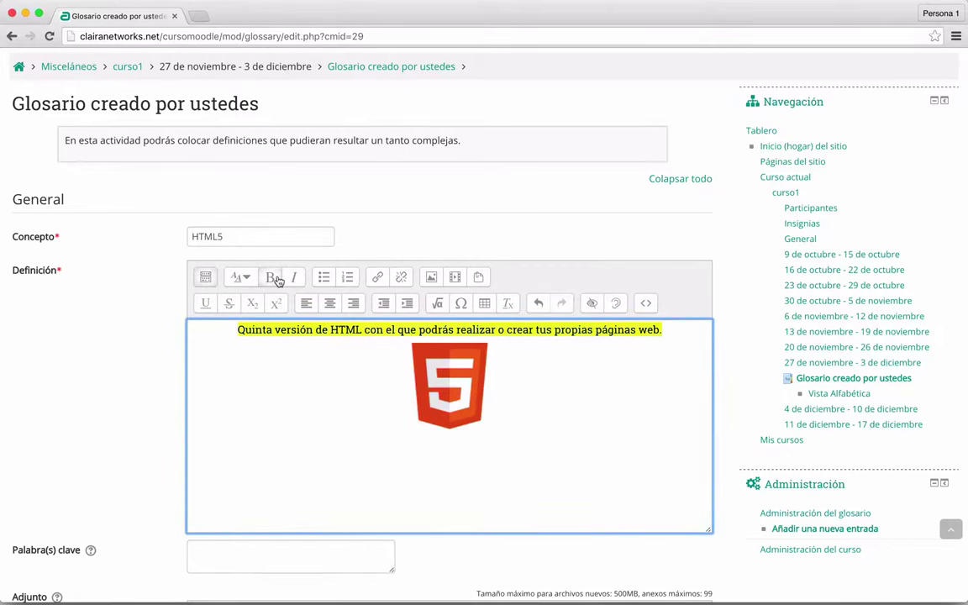
Step: Start a new line after the HTML5 logo in the definition and view the media insertion dialog
click(598, 358)
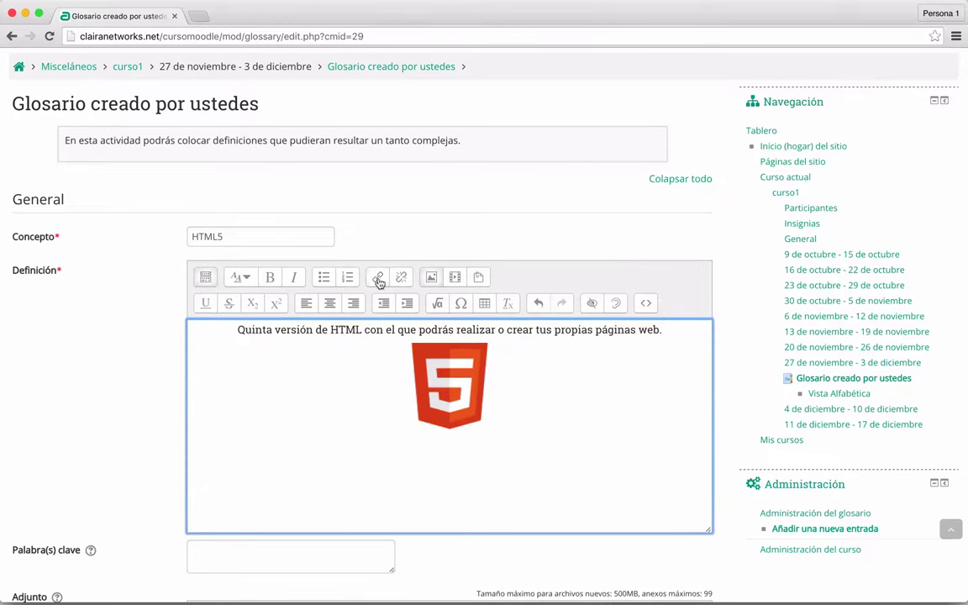
key(Return)
click(456, 278)
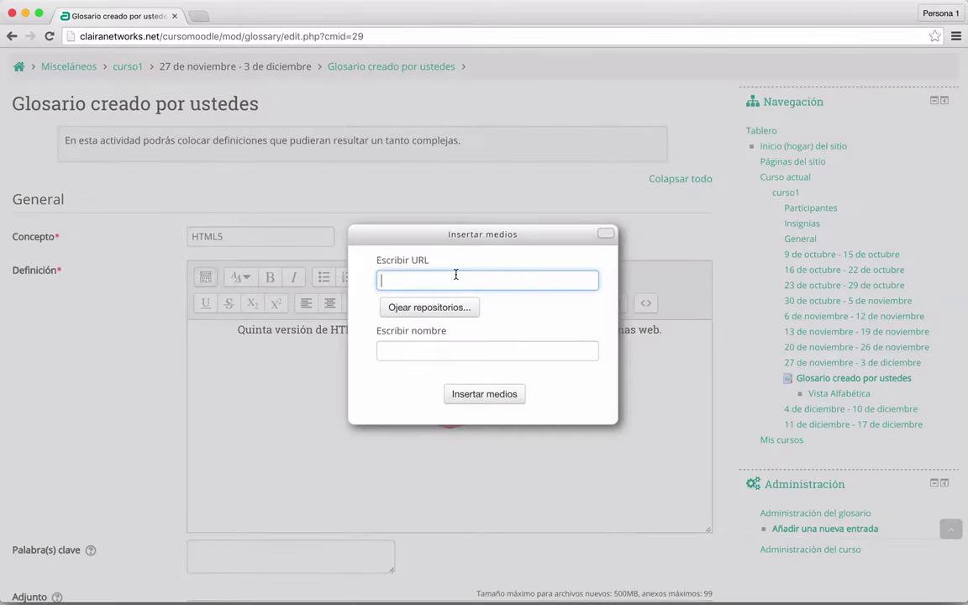
click(606, 238)
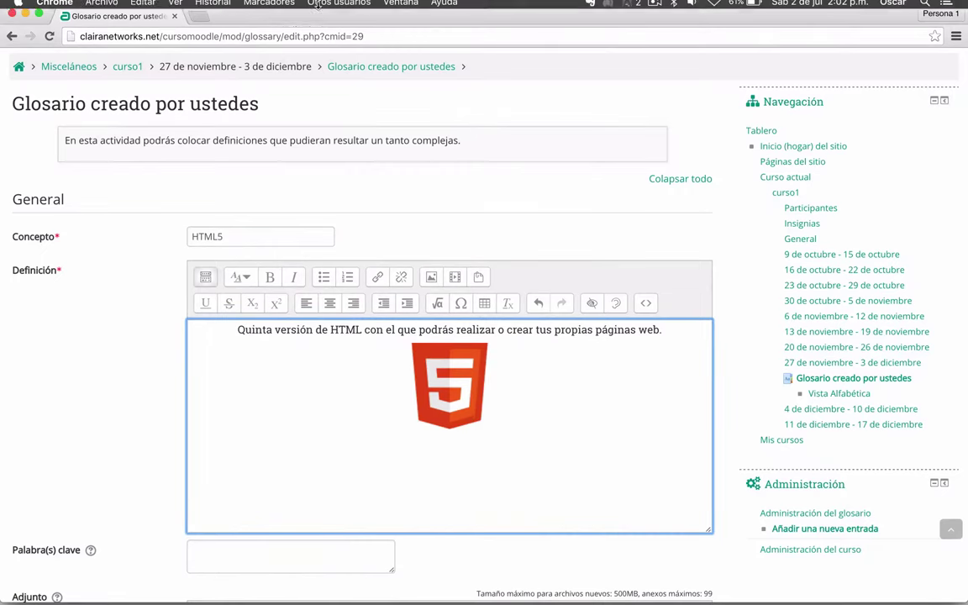
Step: Load youtube.com in a new browser tab
click(199, 16)
click(172, 39)
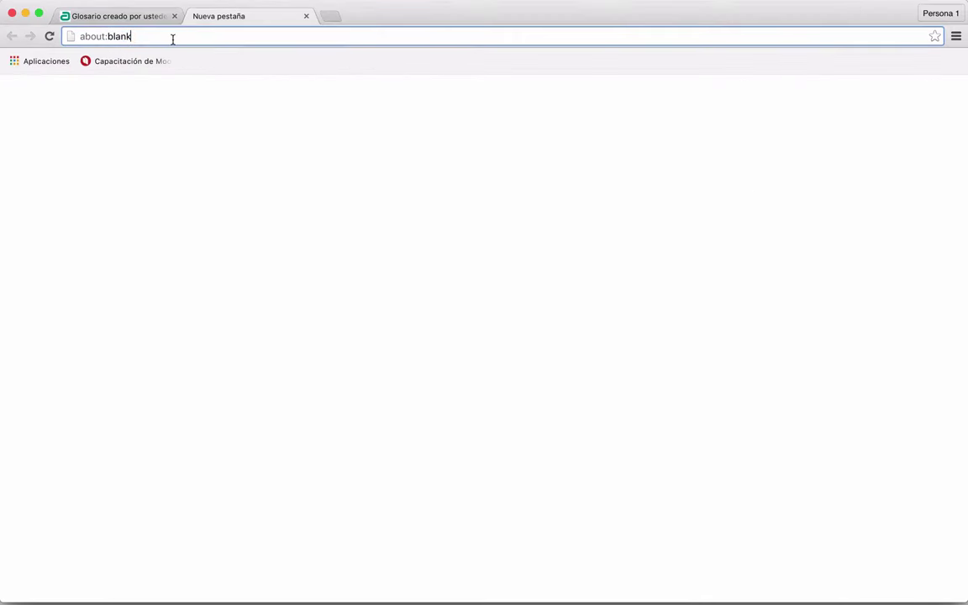
text(you)
key(super+a)
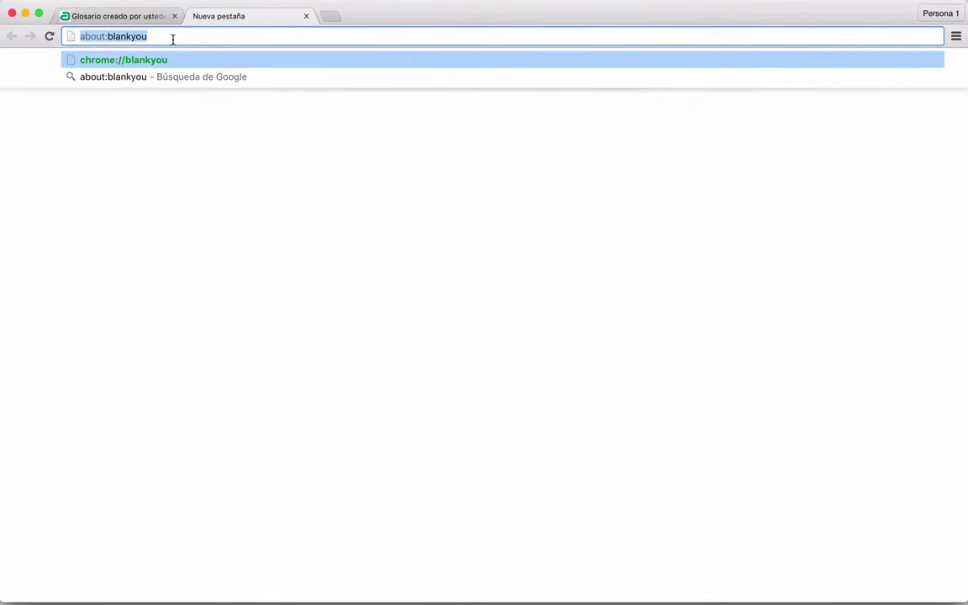
text(youtube.com)
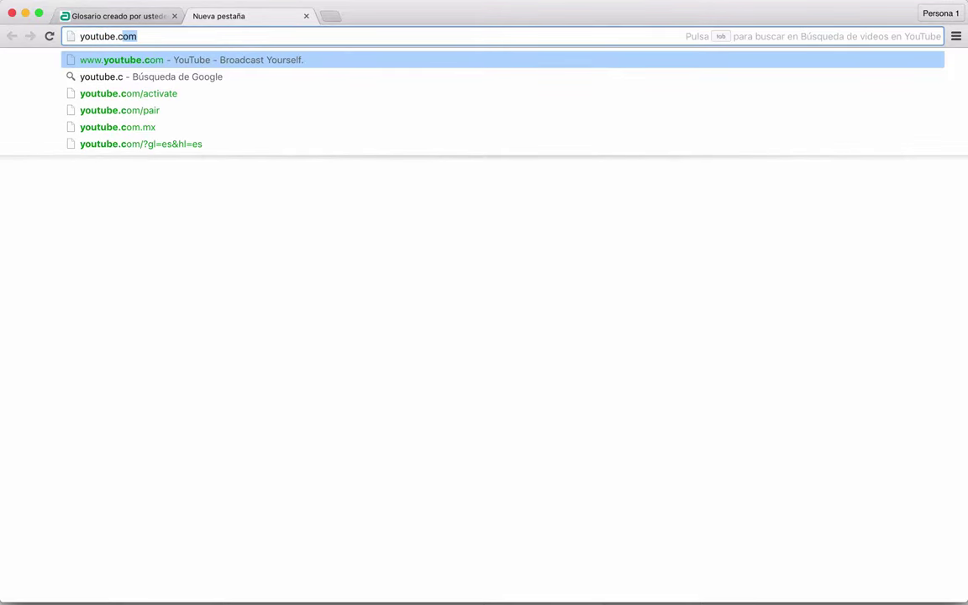
key(Return)
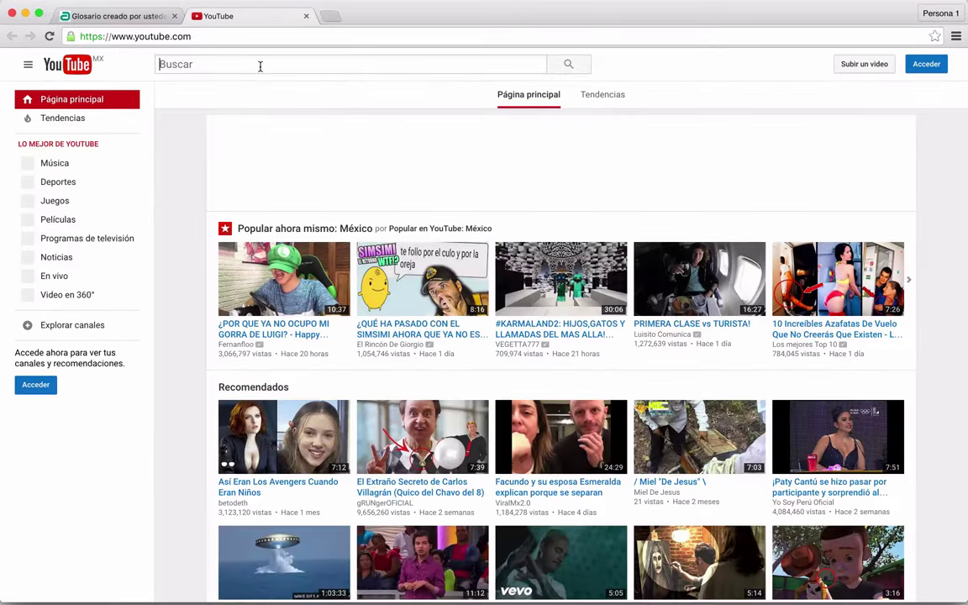
Step: Search YouTube for html5 and open the video "Introducción a HTML5" by codigofacilito
text(html5)
key(Return)
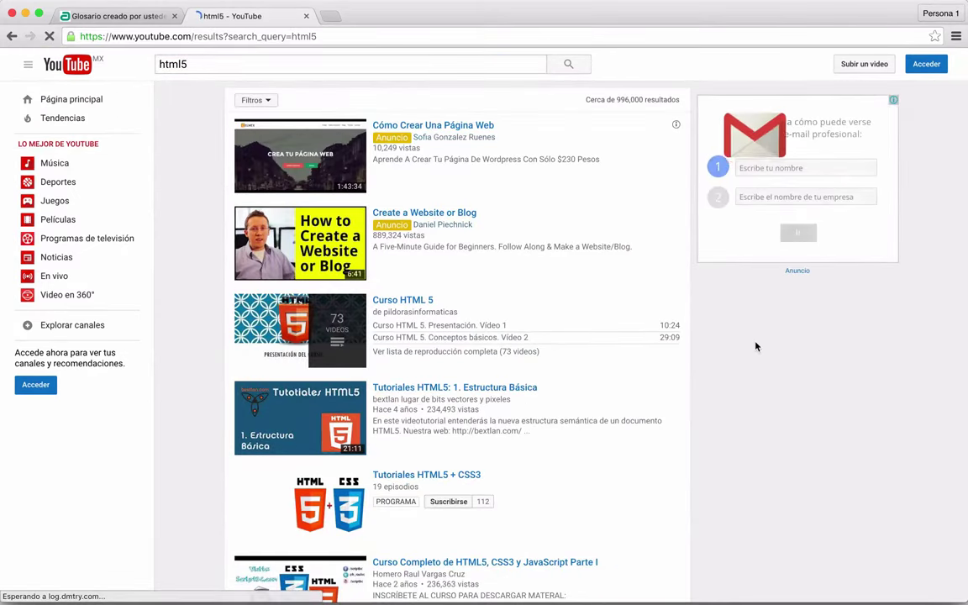
scroll(754, 345, down, 3)
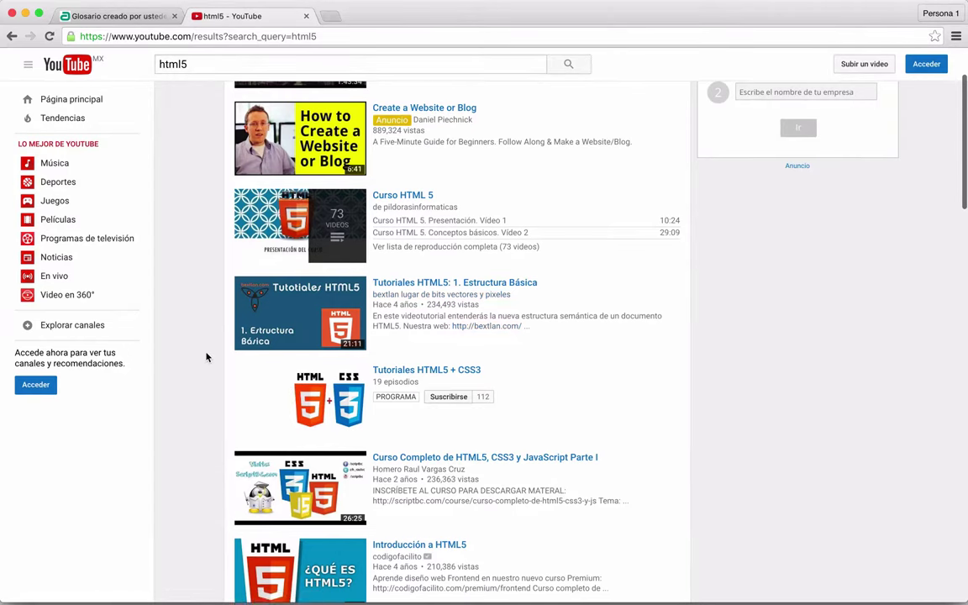
scroll(207, 357, down, 3)
scroll(207, 357, down, 3)
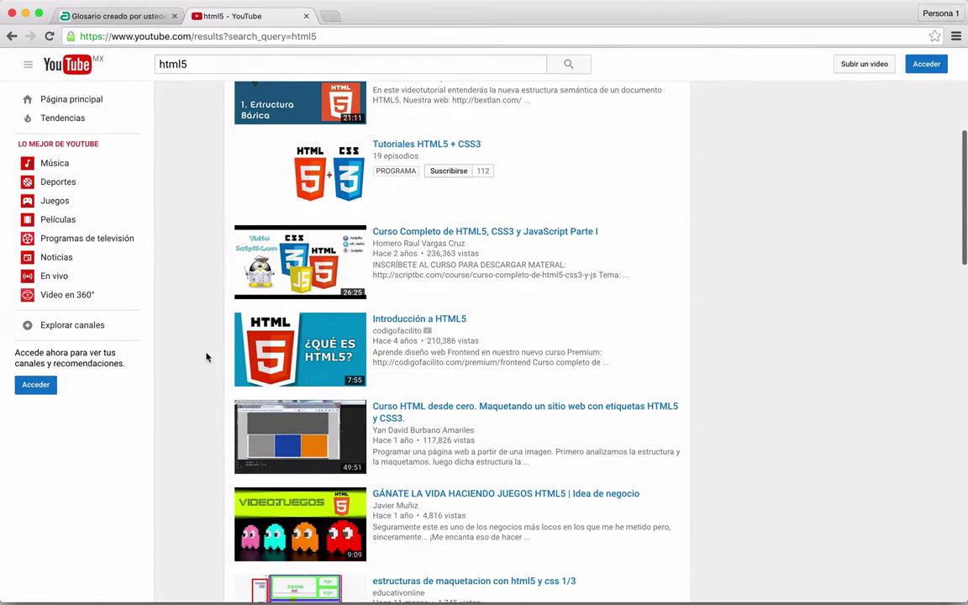
click(433, 321)
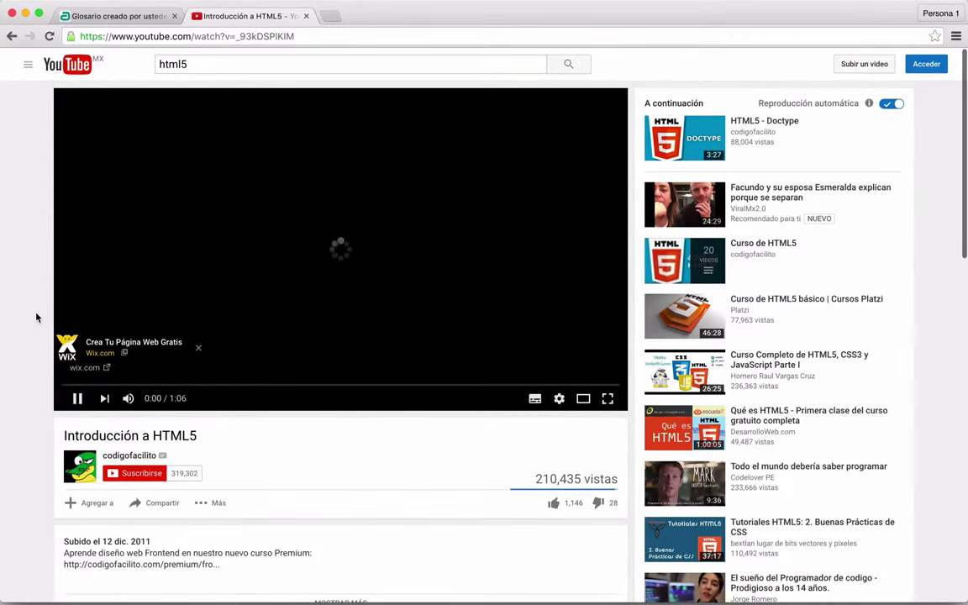
Step: Pause the video and copy its iframe embed code from the sharing options
scroll(34, 318, down, 5)
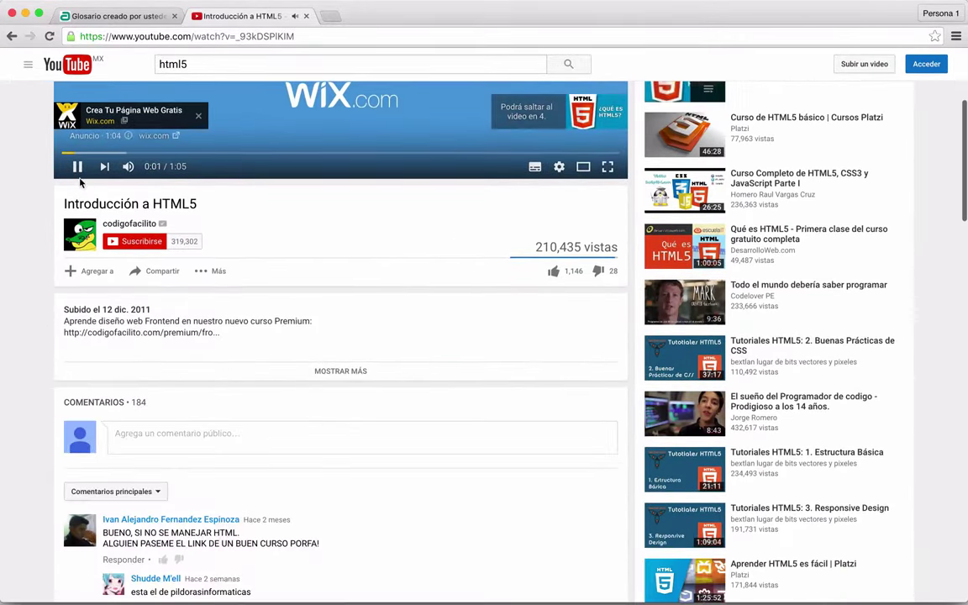
click(77, 166)
click(153, 273)
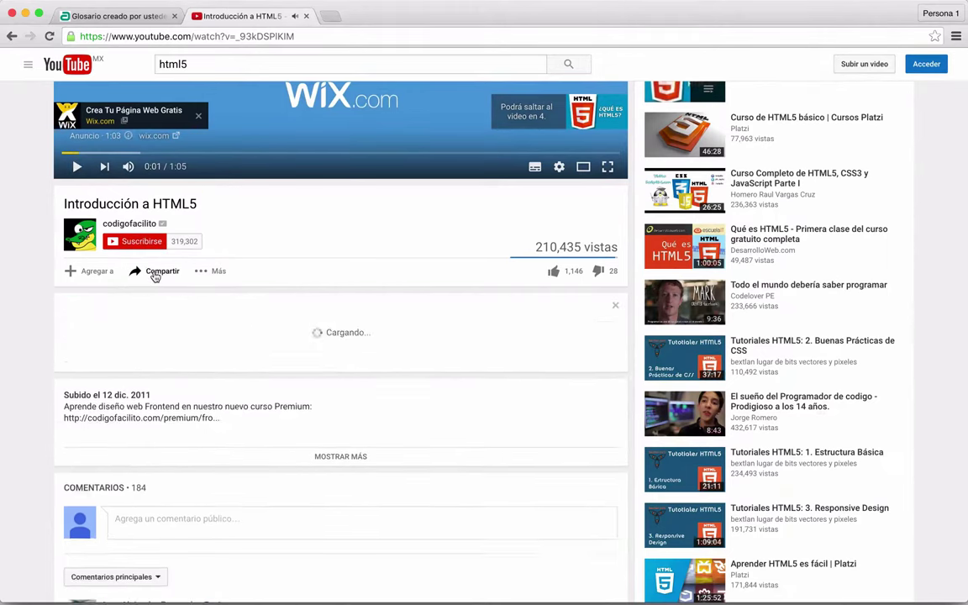
click(154, 311)
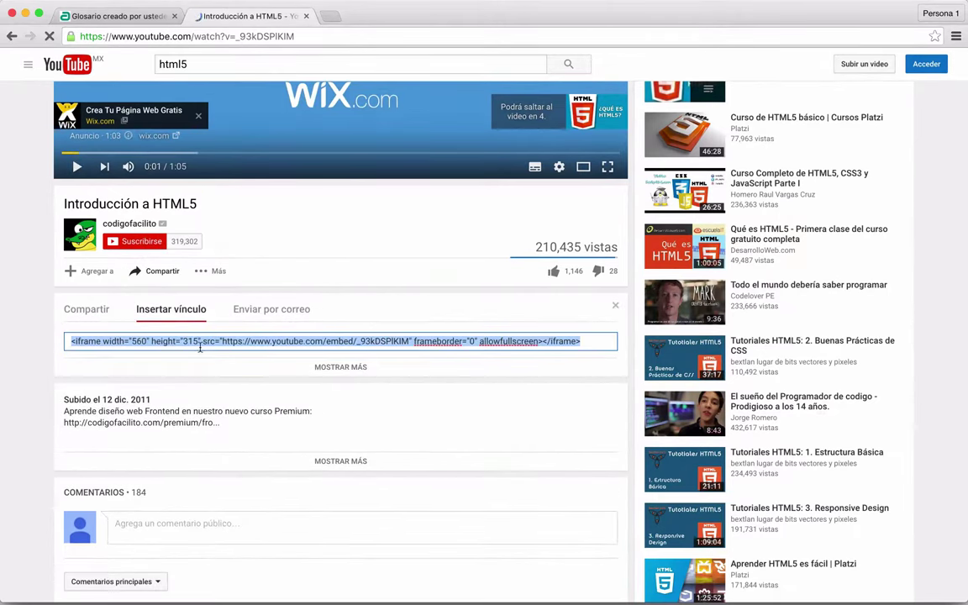
right_click(178, 341)
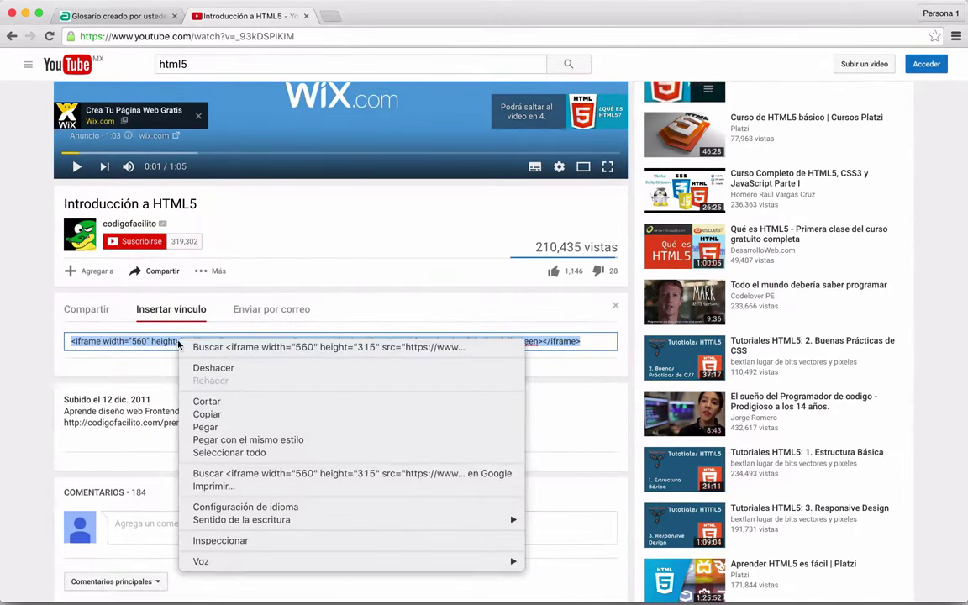
click(232, 417)
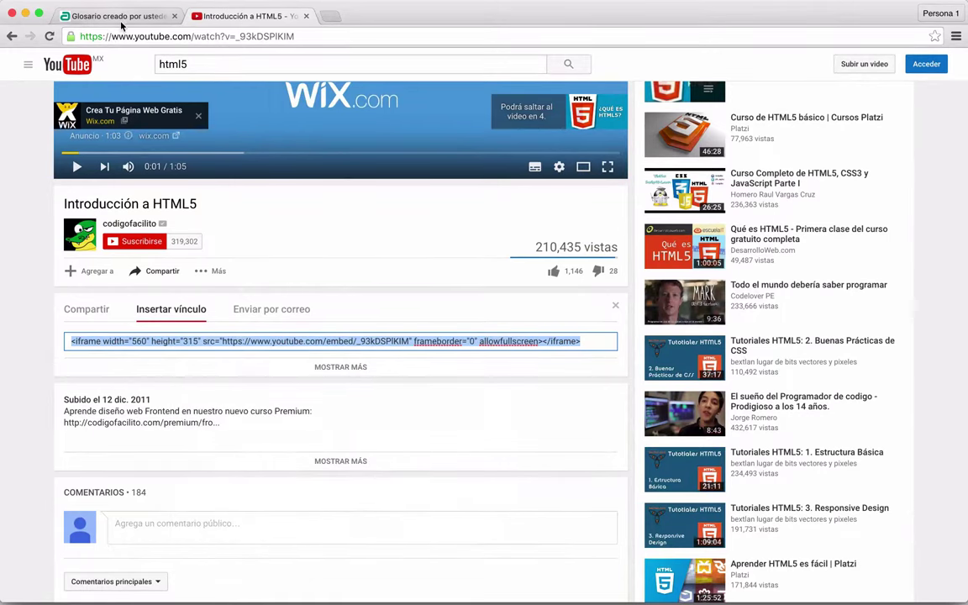
Step: Back in the Moodle glossary entry, paste the video's embed code below the definition's existing HTML source and return to the visual view
click(122, 18)
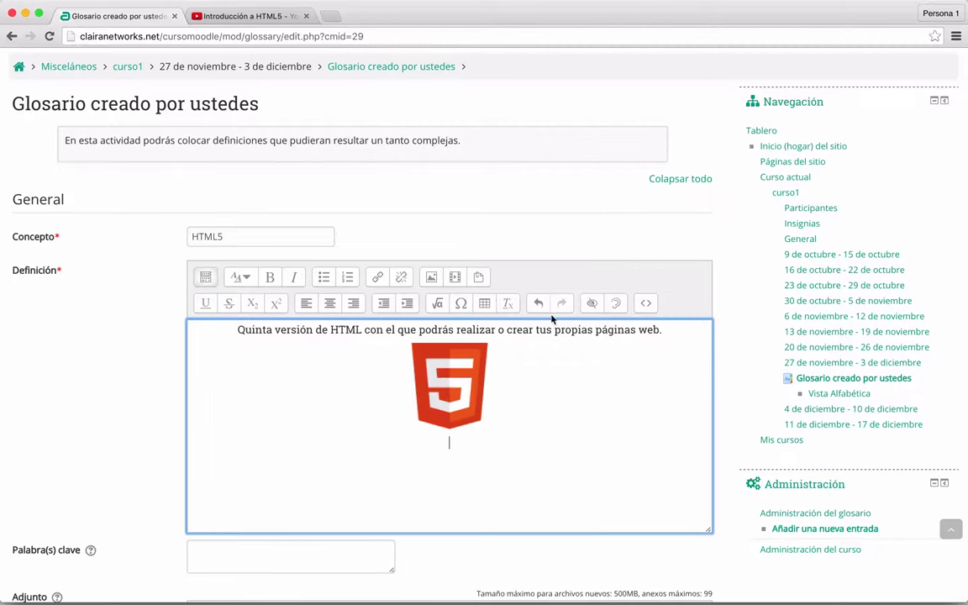
click(644, 304)
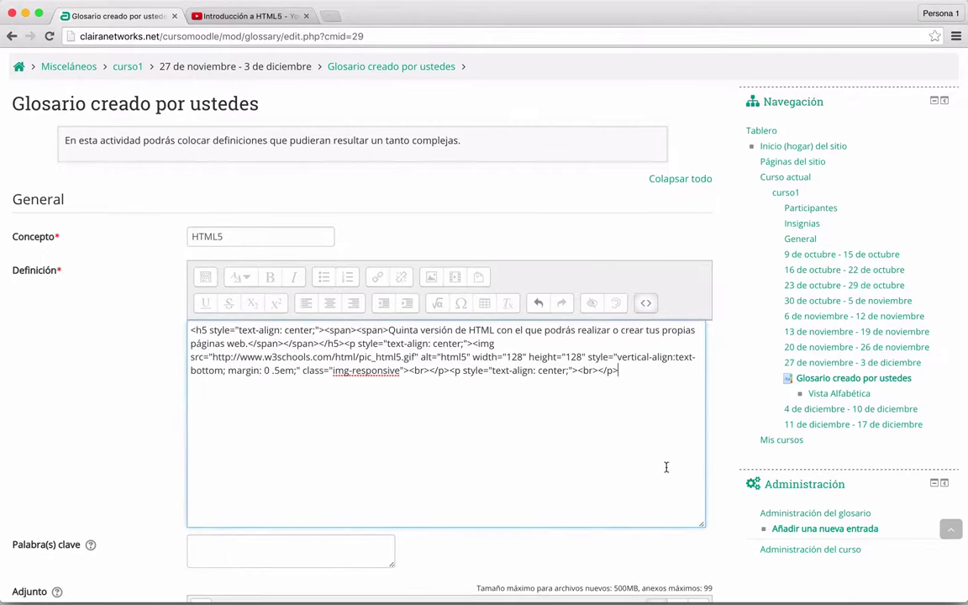
key(Return)
key(Return)
text(<iframe width="560" height="315" src="https://www.youtube.com/embed/_93kDSPIKIM" frameborder="0" allowfullscreen></iframe>)
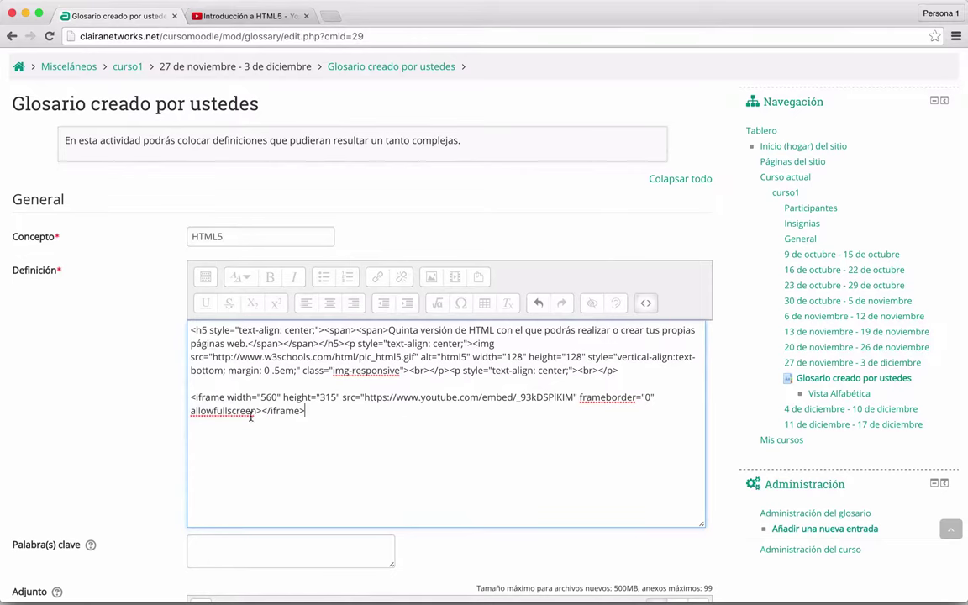
click(244, 23)
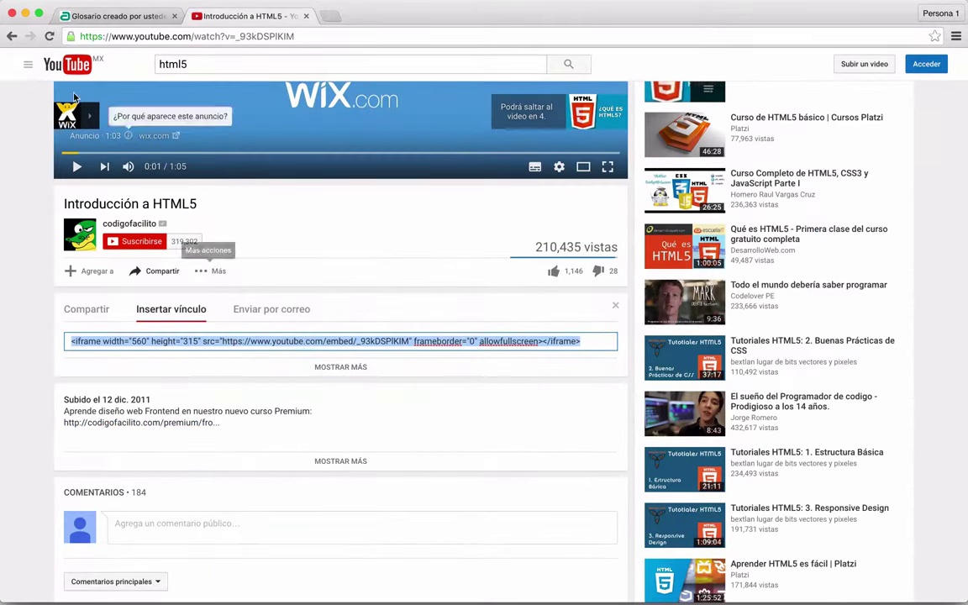
click(112, 16)
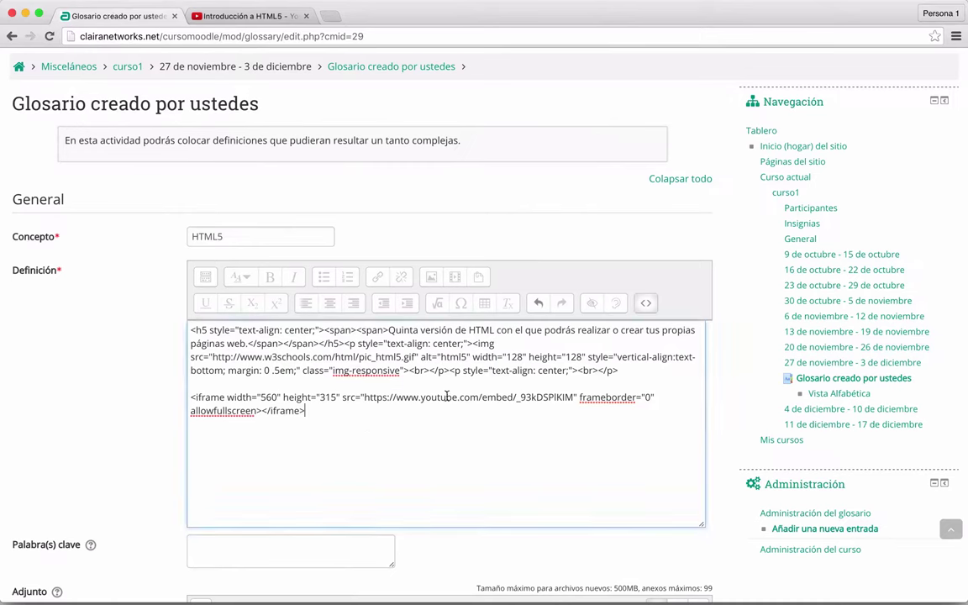
click(644, 304)
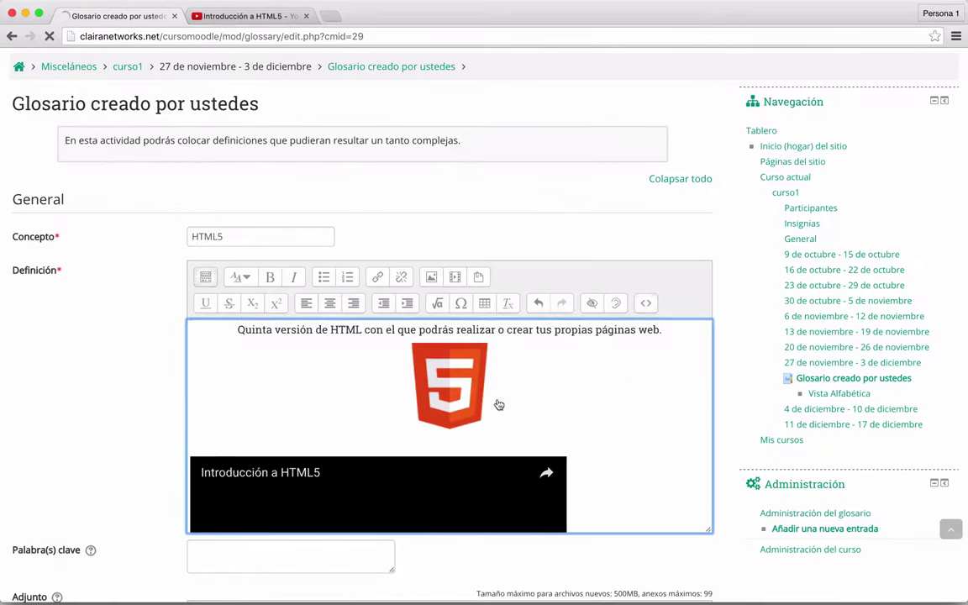
Step: Centre the embedded video in the definition
scroll(504, 437, down, 2)
scroll(552, 424, down, 2)
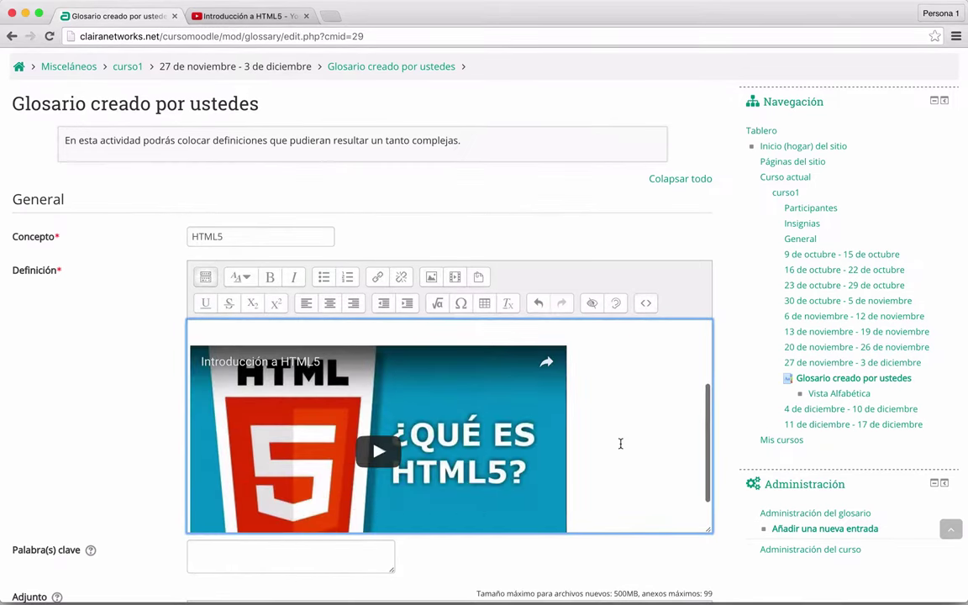
click(330, 307)
Step: Enter "html5,página web" as the entry's keywords (Palabra(s) clave)
scroll(525, 402, down, 5)
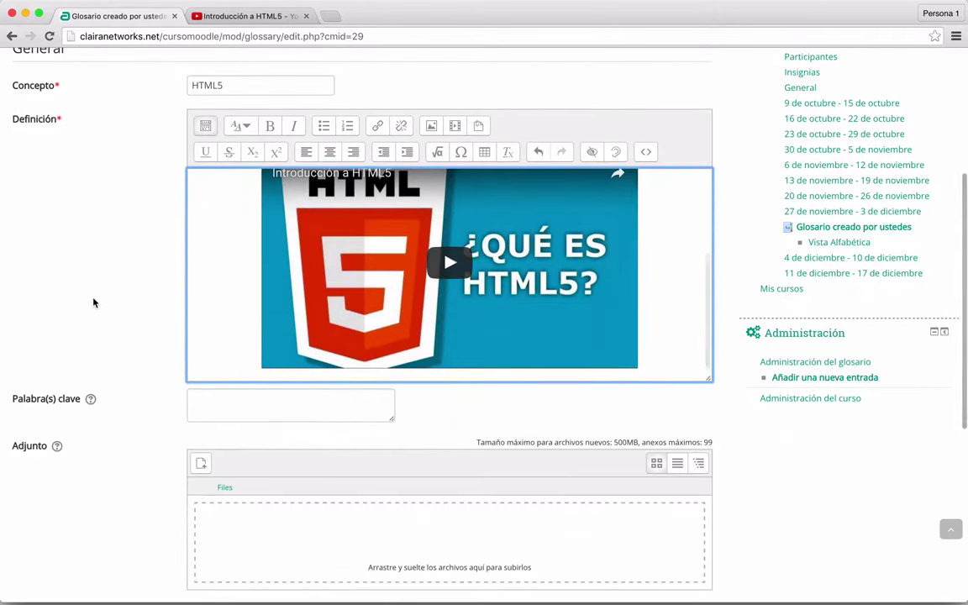
scroll(93, 302, up, 3)
scroll(94, 302, down, 4)
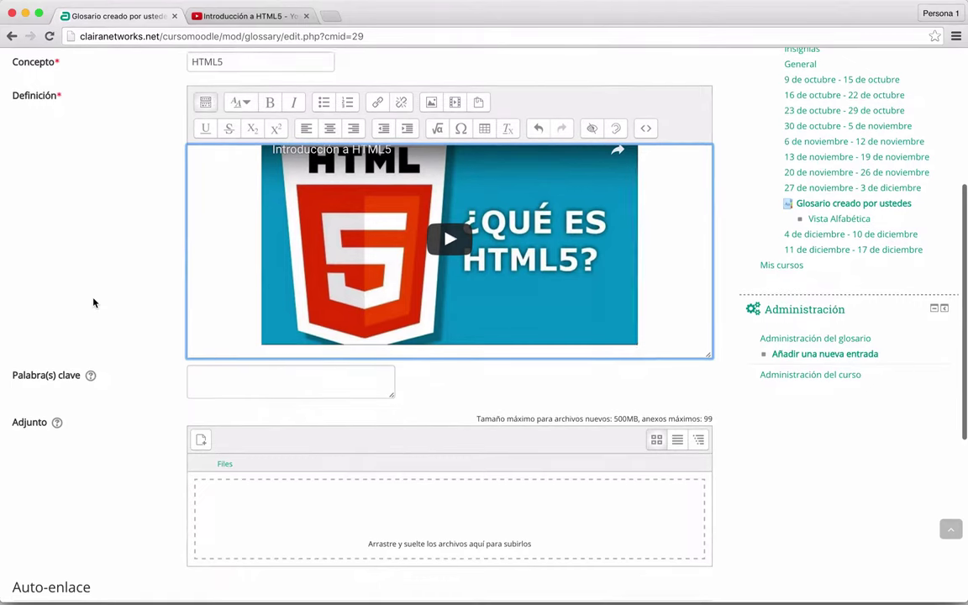
scroll(93, 302, up, 3)
scroll(93, 303, up, 3)
scroll(93, 303, down, 10)
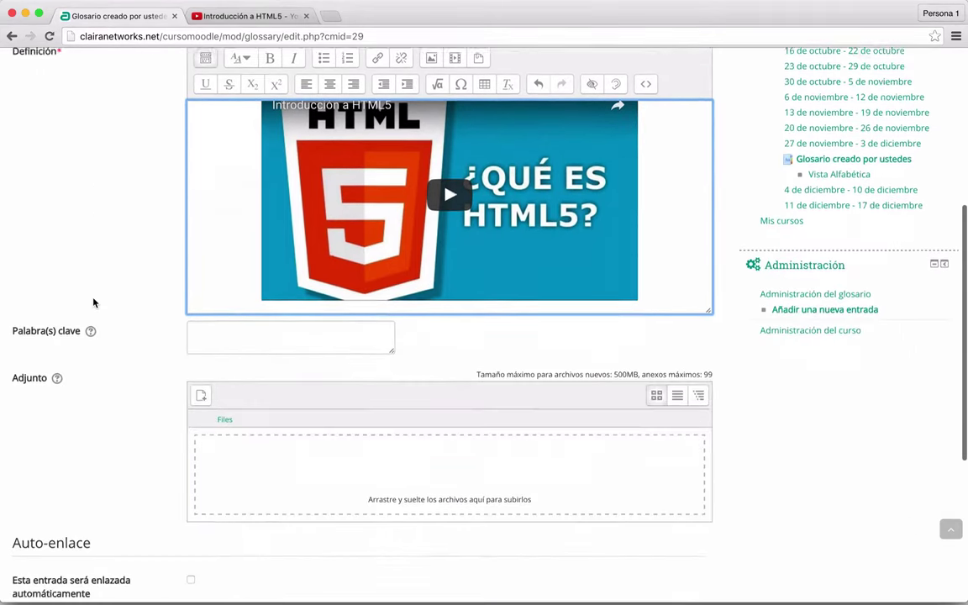
scroll(133, 164, up, 2)
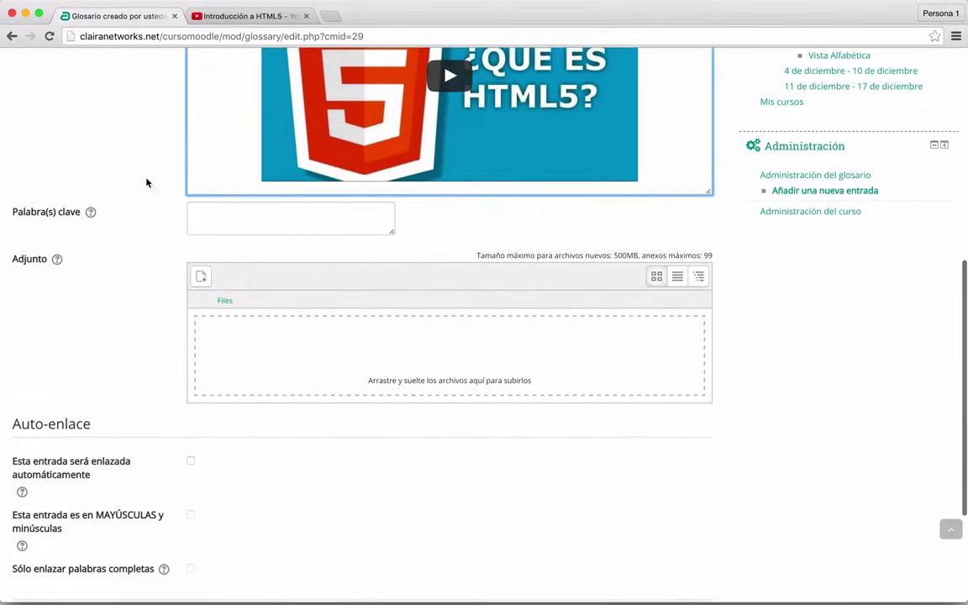
click(220, 225)
scroll(220, 225, up, 1)
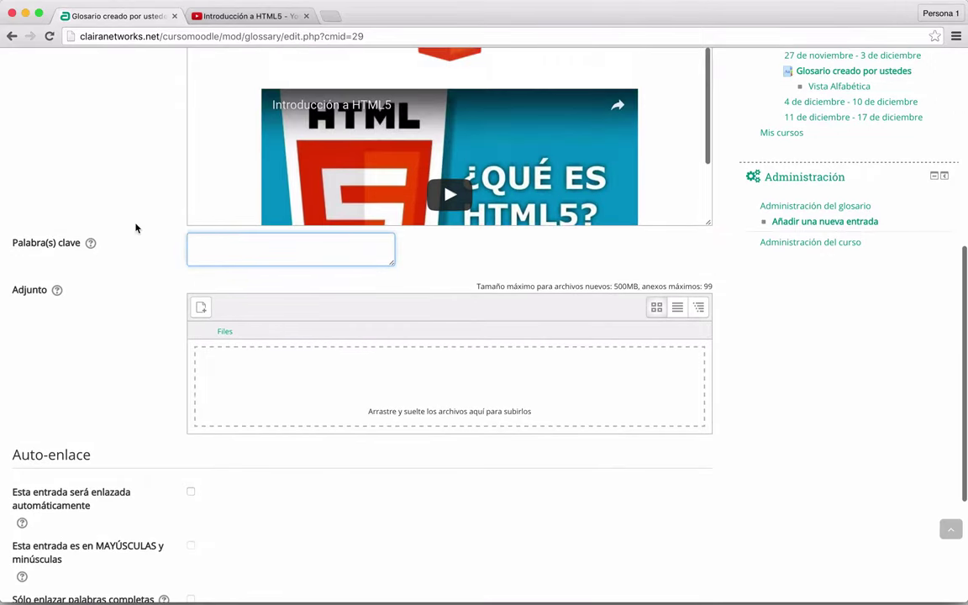
scroll(136, 227, up, 6)
text(html5,página web)
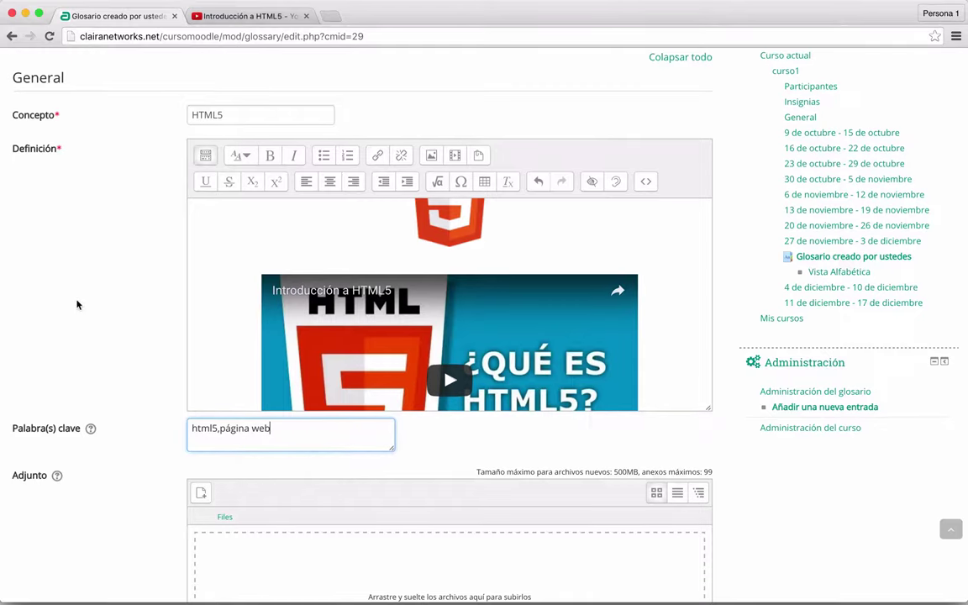
Step: Enable automatic linking for the entry with the option "Esta entrada será enlazada automáticamente"
scroll(77, 304, down, 3)
scroll(150, 321, down, 5)
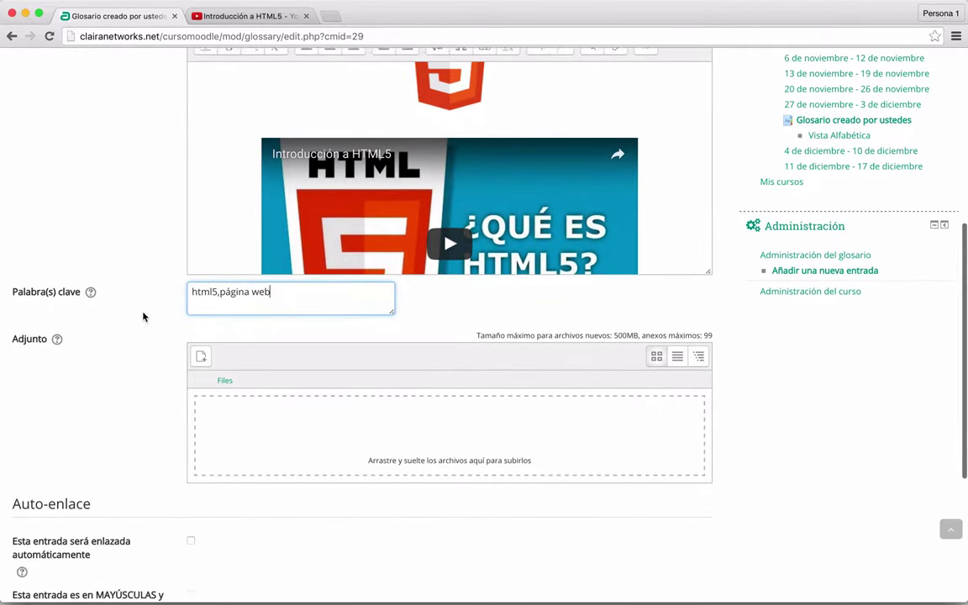
scroll(143, 316, down, 1)
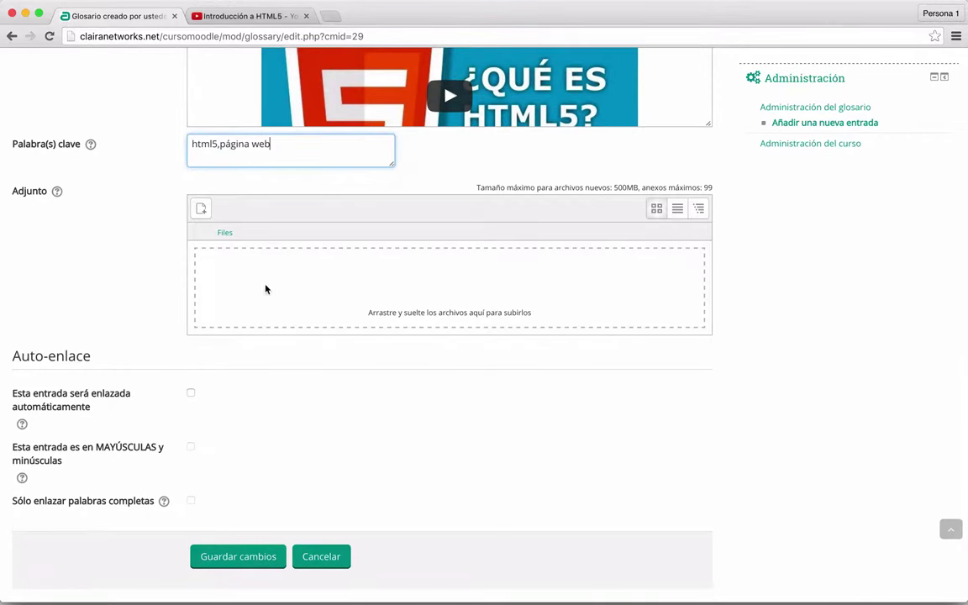
scroll(130, 299, down, 3)
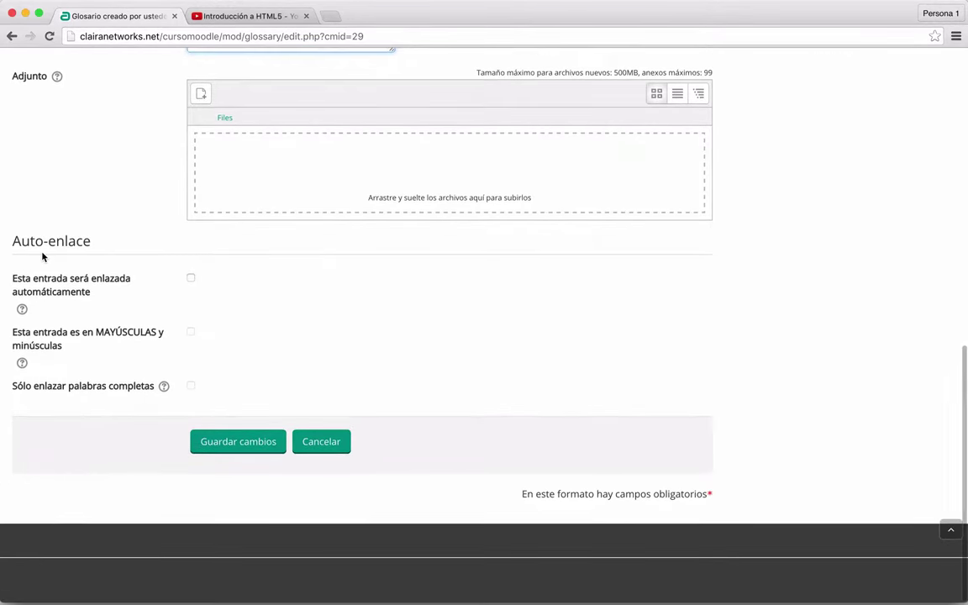
click(192, 281)
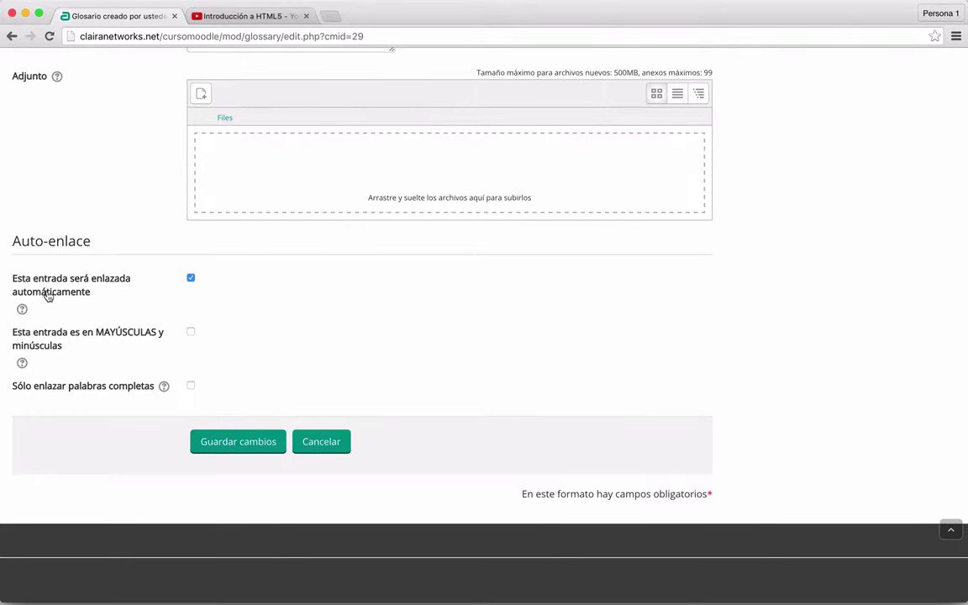
Step: Review the completed entry form and save the HTML5 glossary entry
scroll(162, 281, down, 2)
scroll(192, 393, up, 10)
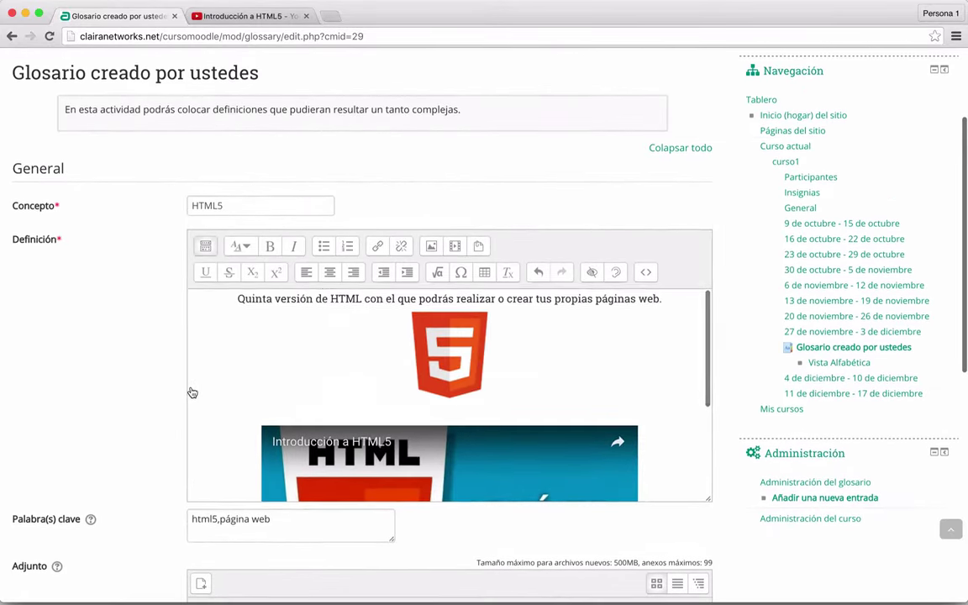
scroll(192, 392, down, 2)
scroll(191, 392, down, 5)
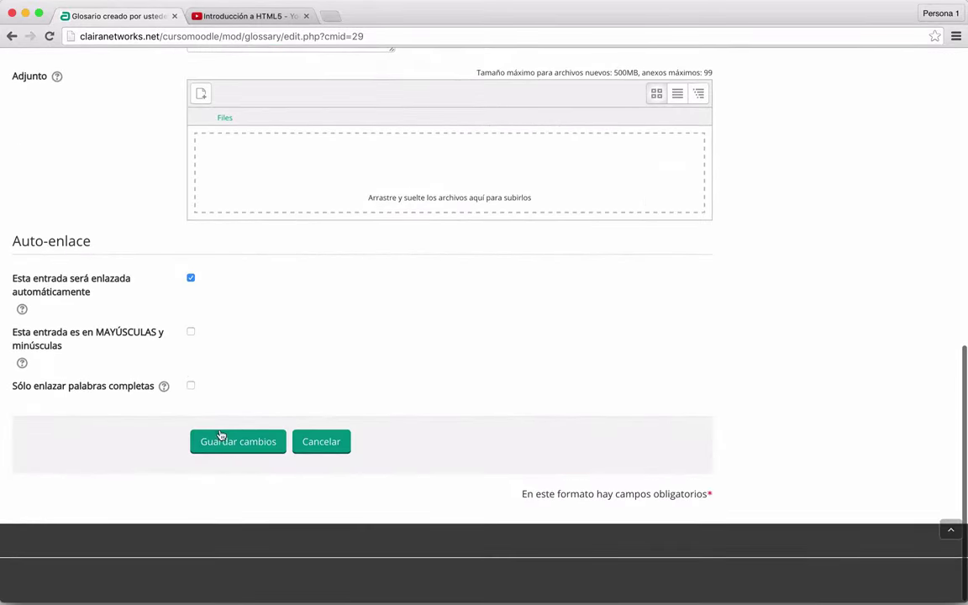
click(220, 438)
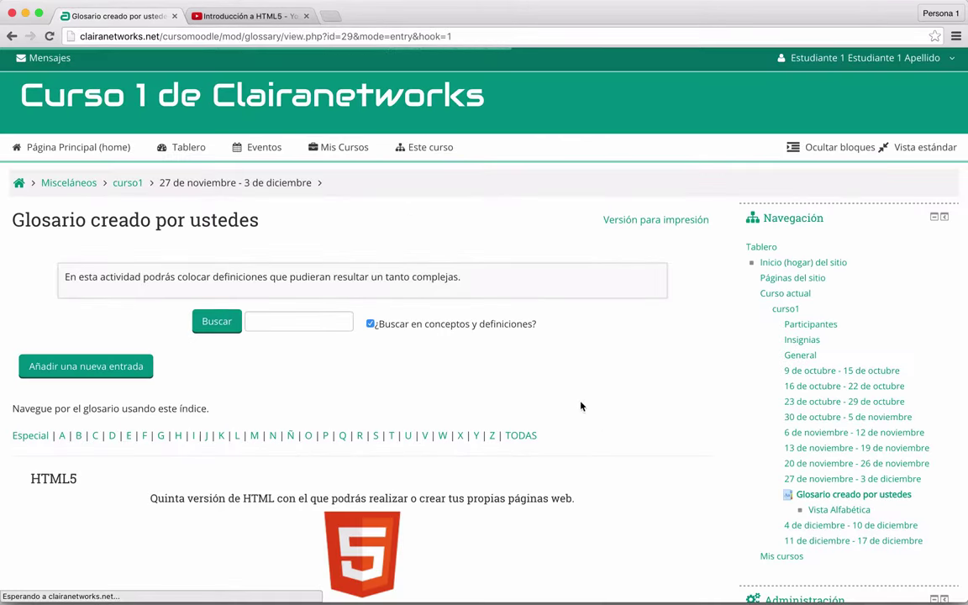
Step: Examine the saved HTML5 entry and browse the glossary index under the letters H and W
scroll(579, 406, down, 3)
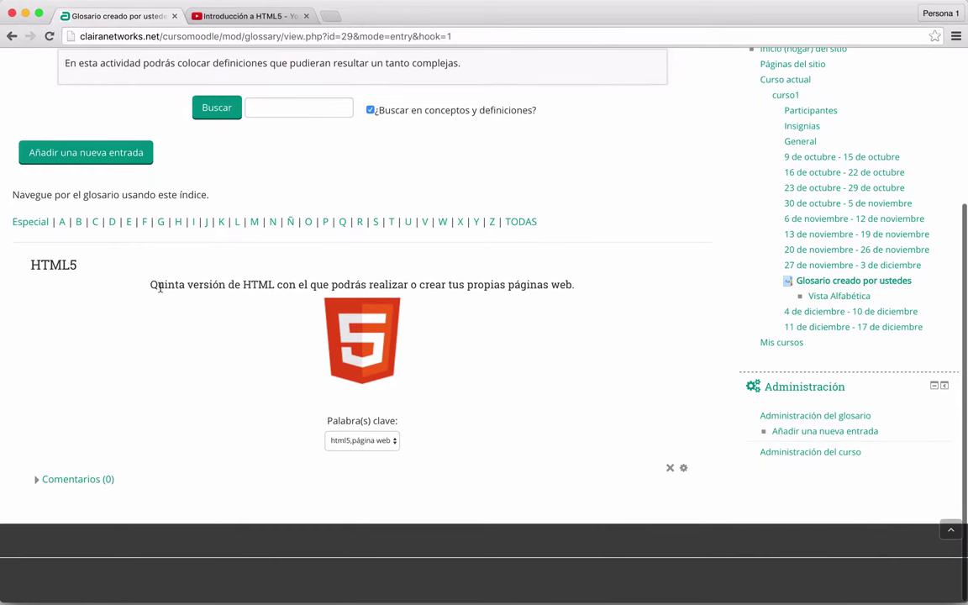
drag(34, 266, 84, 245)
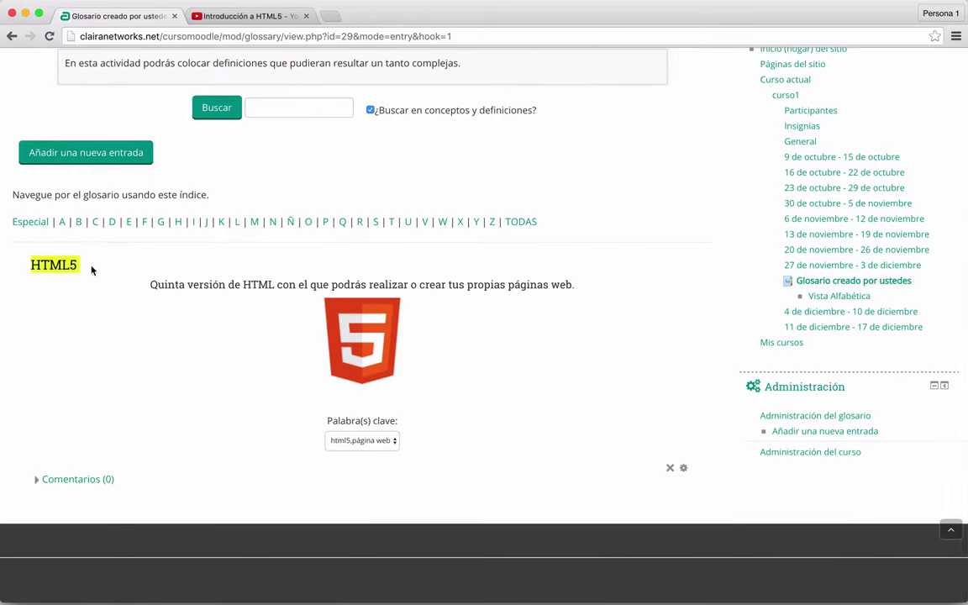
click(84, 245)
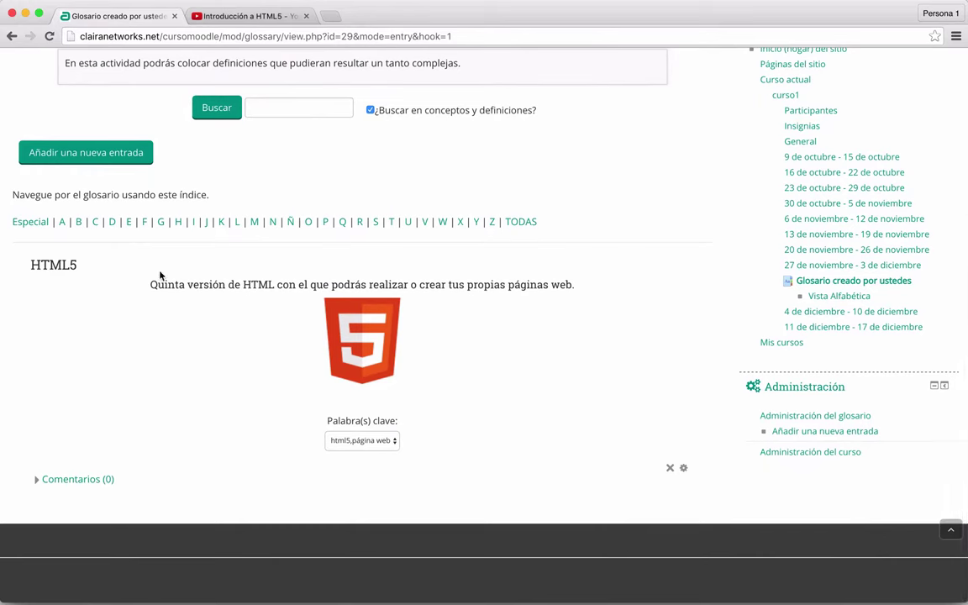
click(177, 225)
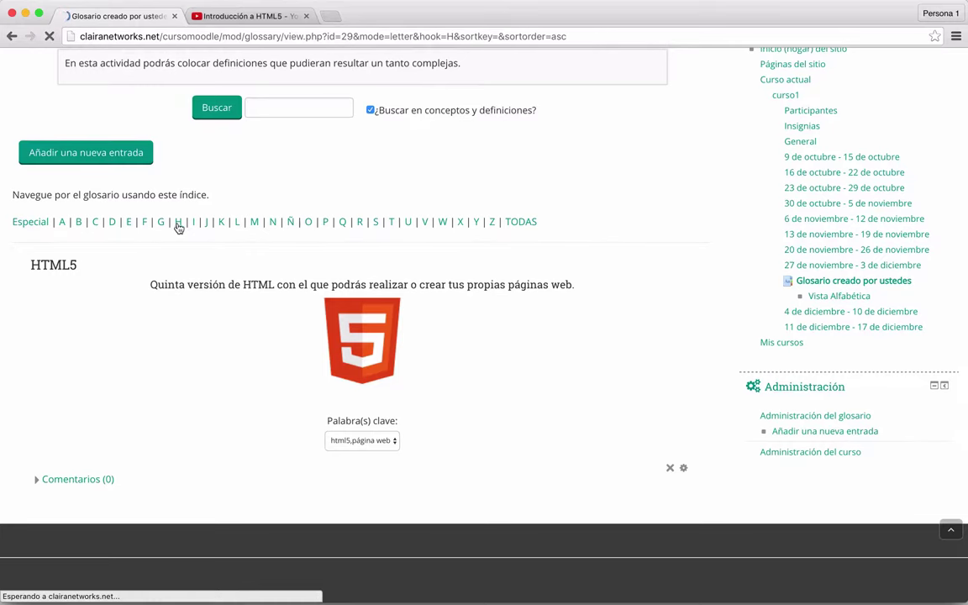
scroll(493, 344, down, 4)
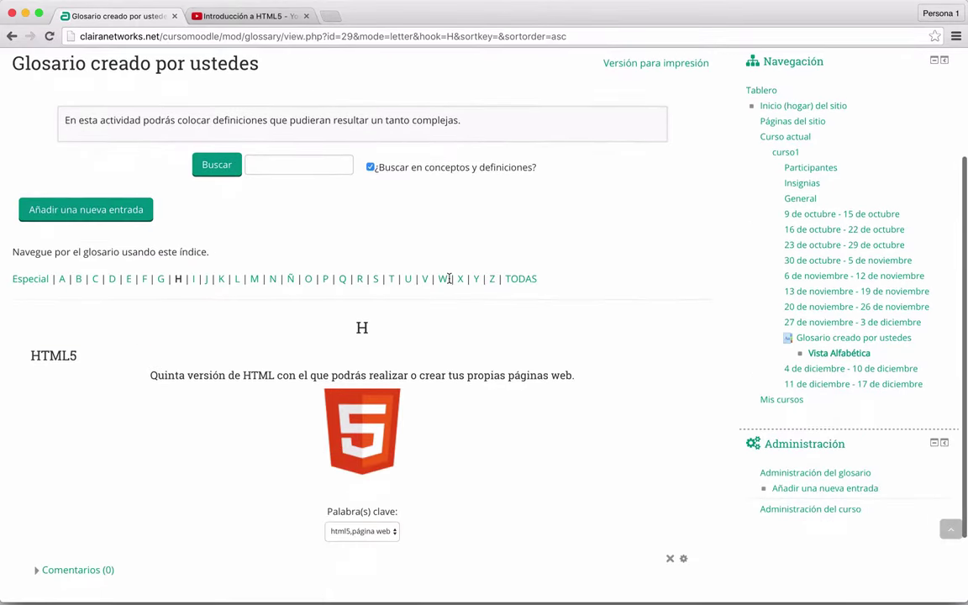
click(444, 281)
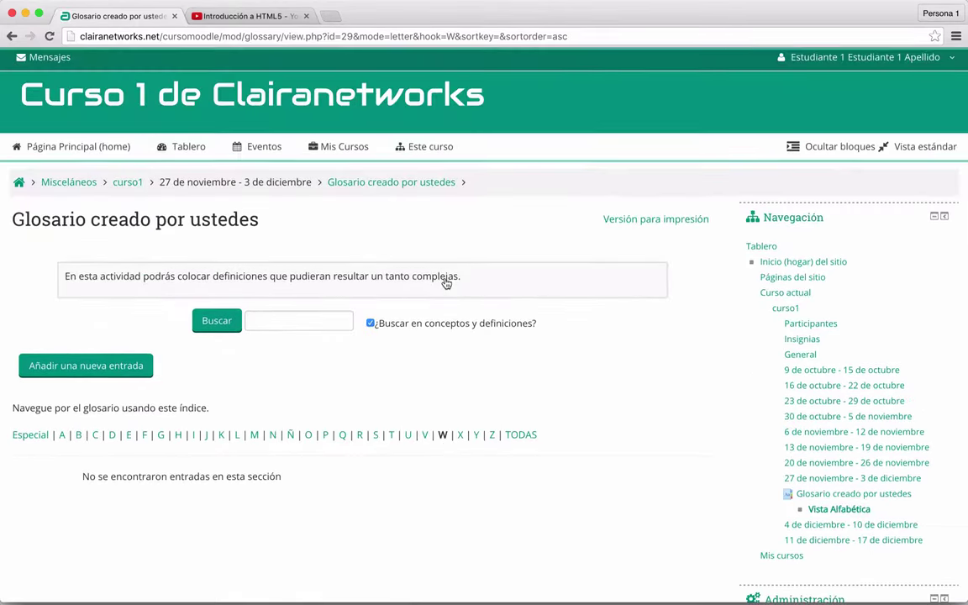
Step: Browse the glossary entries under the letter H and examine the HTML5 entry's definition, image and keywords
scroll(458, 253, down, 5)
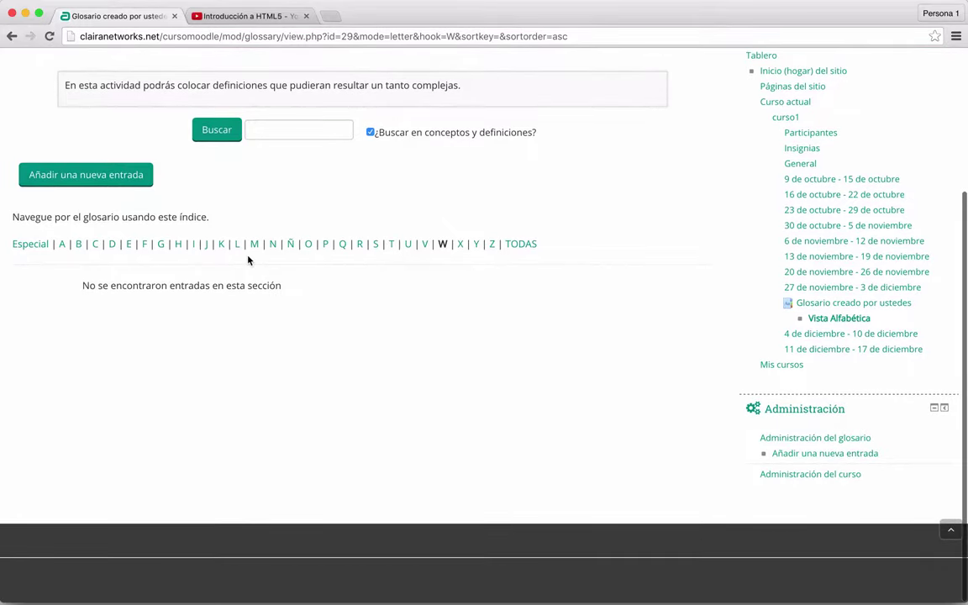
click(179, 246)
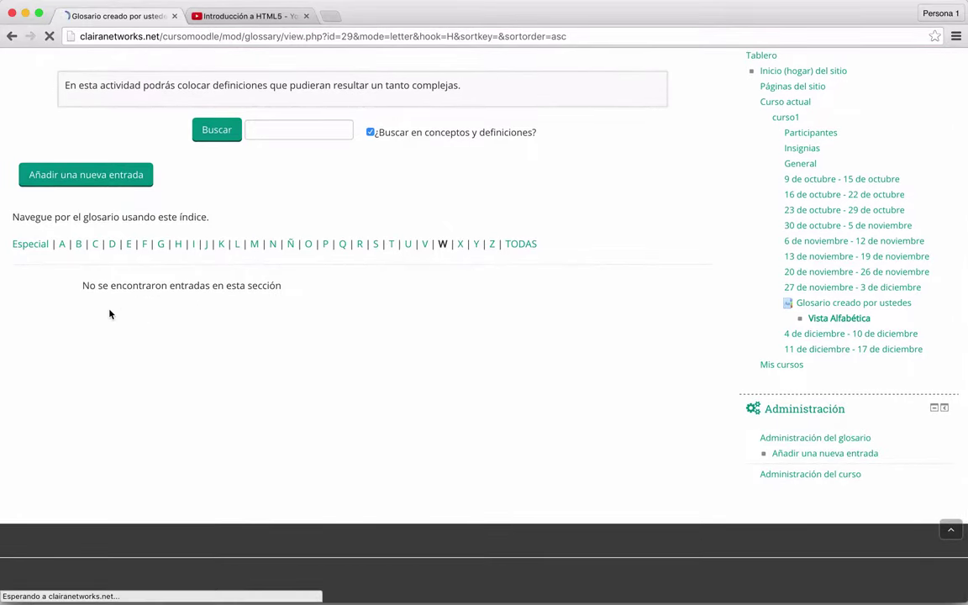
scroll(330, 346, down, 6)
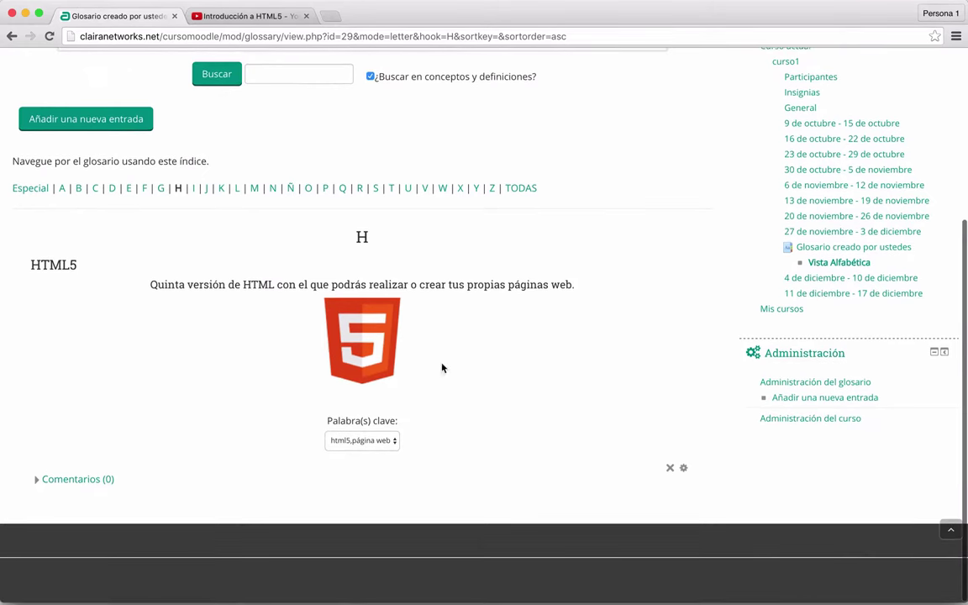
triple_click(155, 285)
click(373, 283)
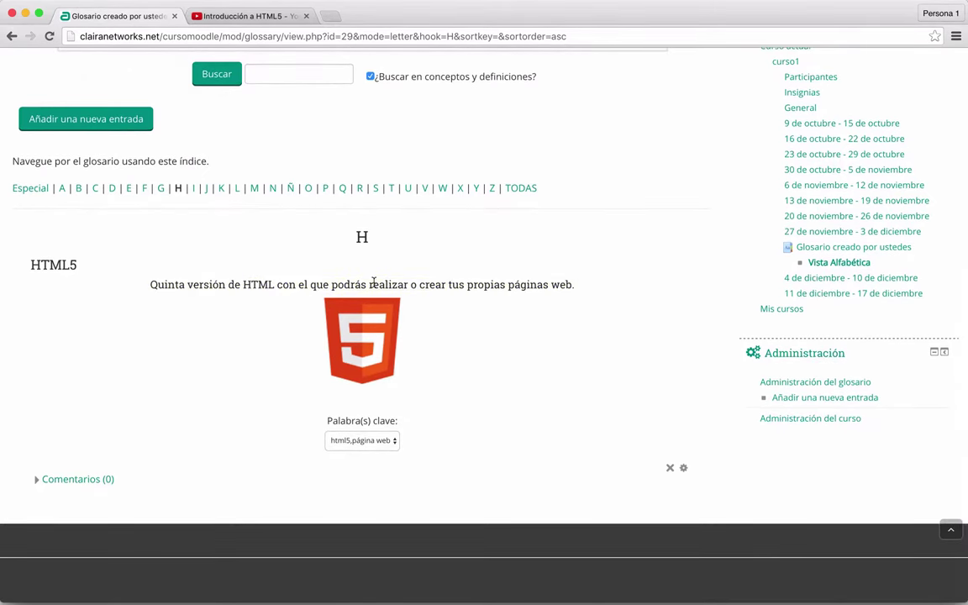
triple_click(156, 283)
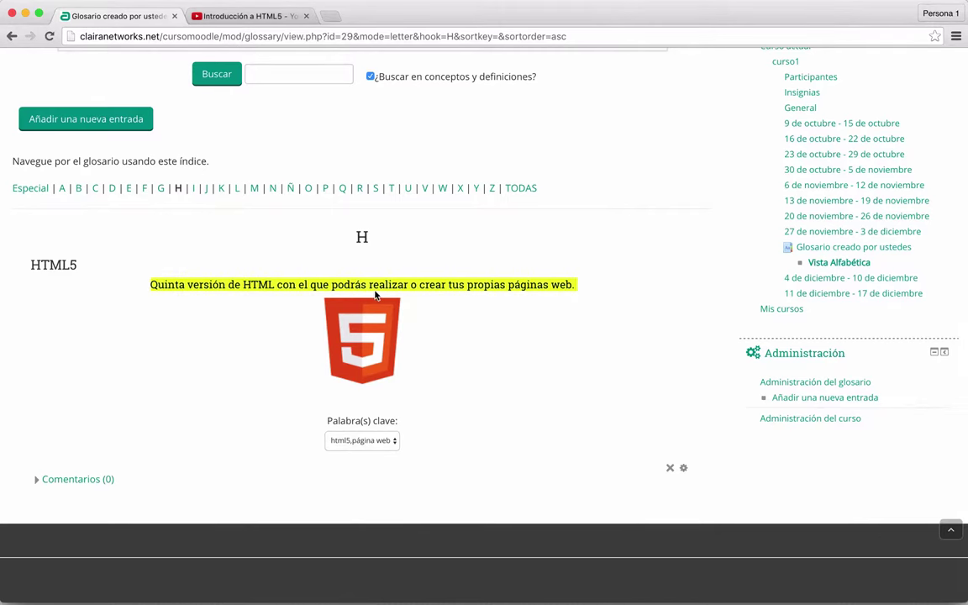
click(231, 286)
triple_click(231, 286)
click(270, 390)
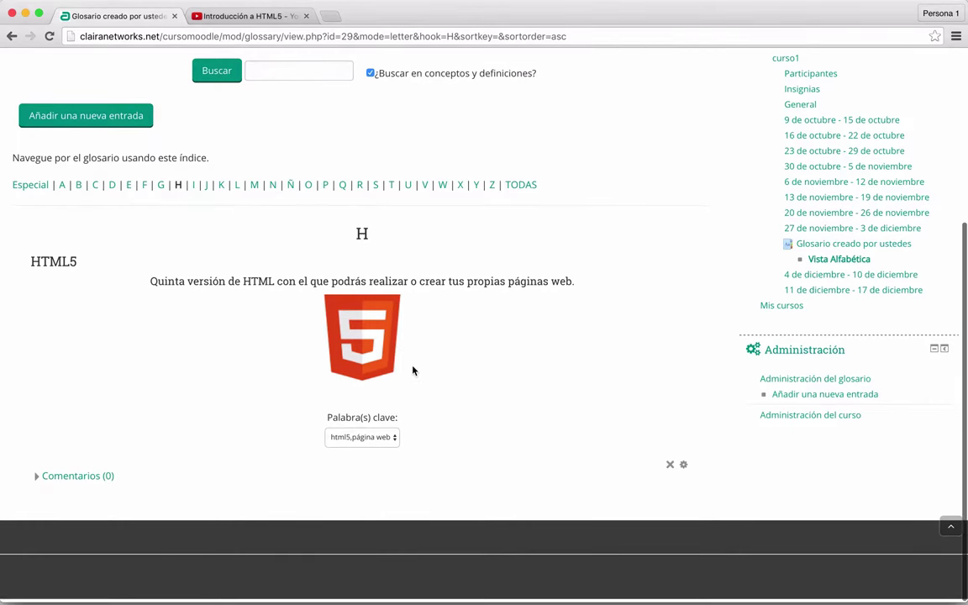
Step: Review the alphabetical index, open the HTML5 entry's comments section and browse the entries under the letter B
scroll(413, 370, up, 5)
scroll(413, 371, down, 5)
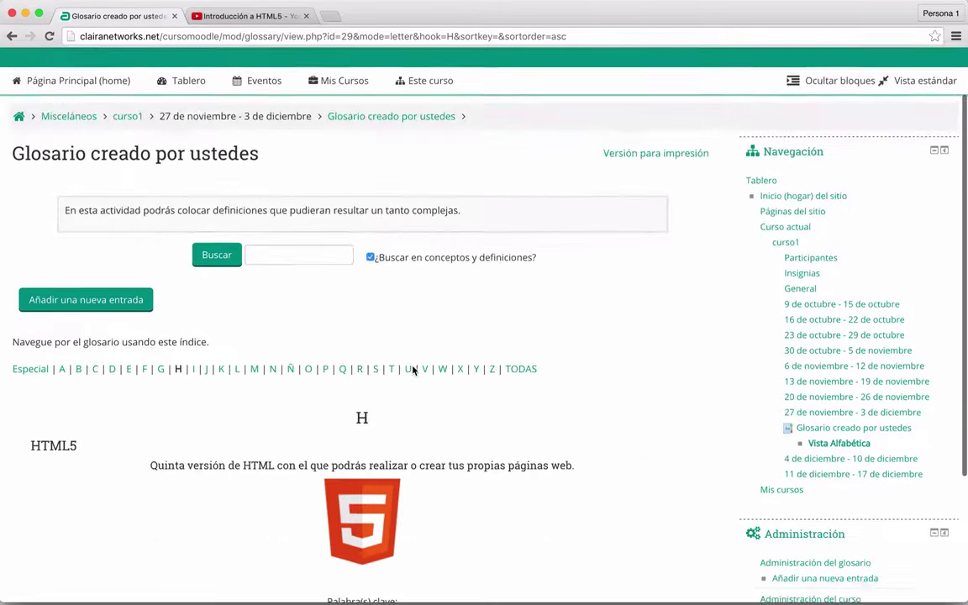
scroll(179, 341, up, 5)
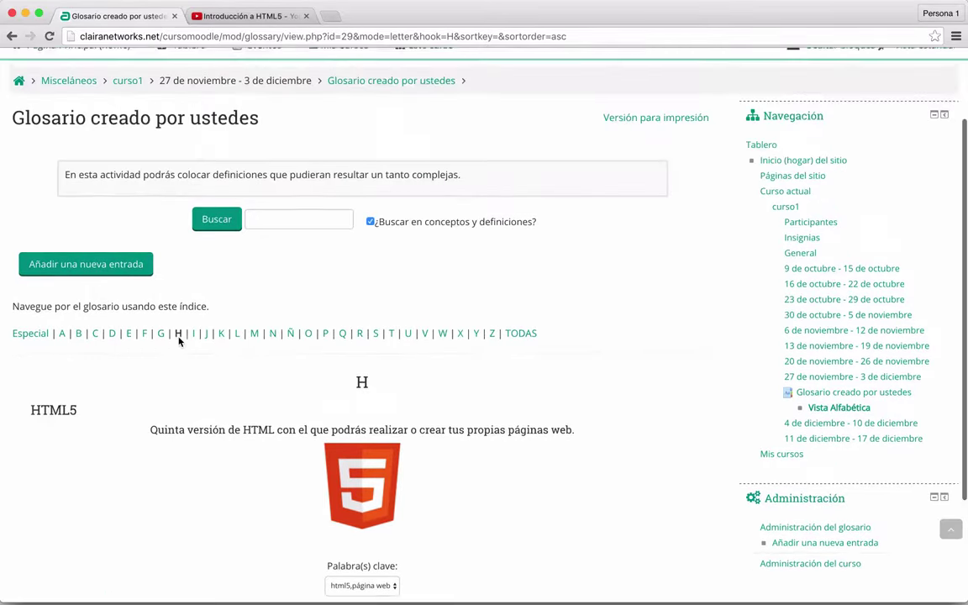
scroll(91, 203, down, 5)
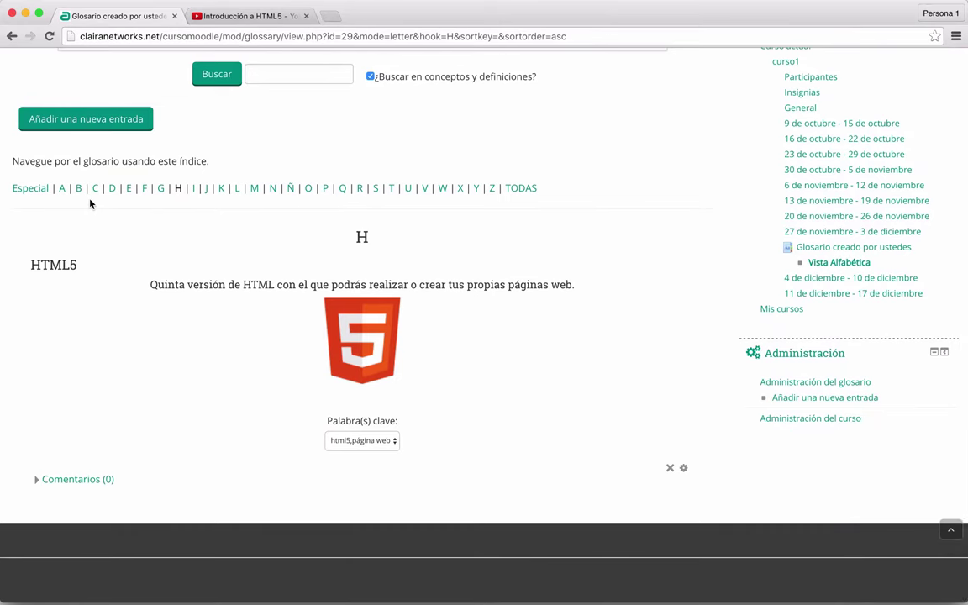
click(40, 482)
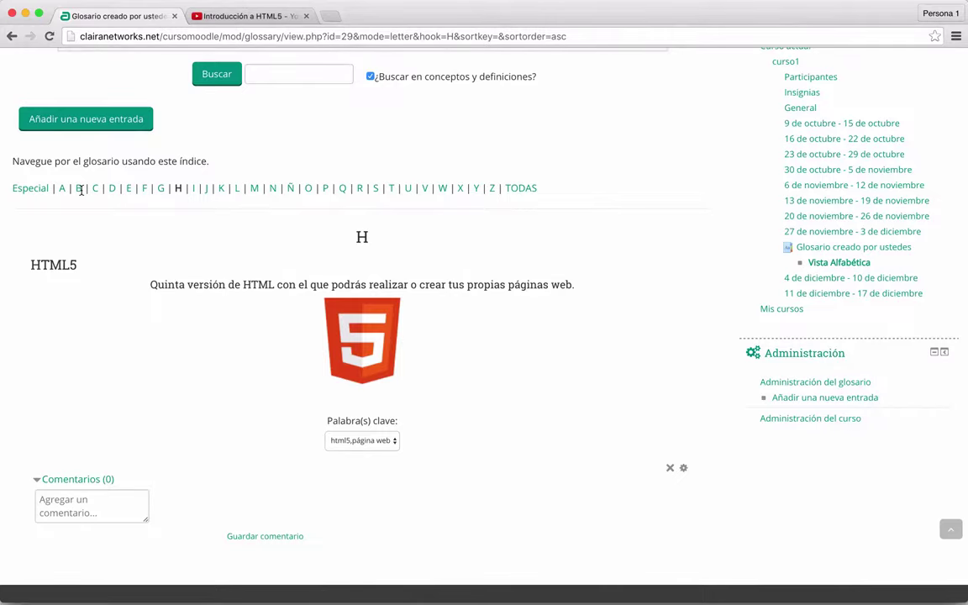
click(80, 189)
Step: Switch to the teacher's session in Safari, reload the glossary page and examine the student's HTML5 entry
key(ctrl+Up)
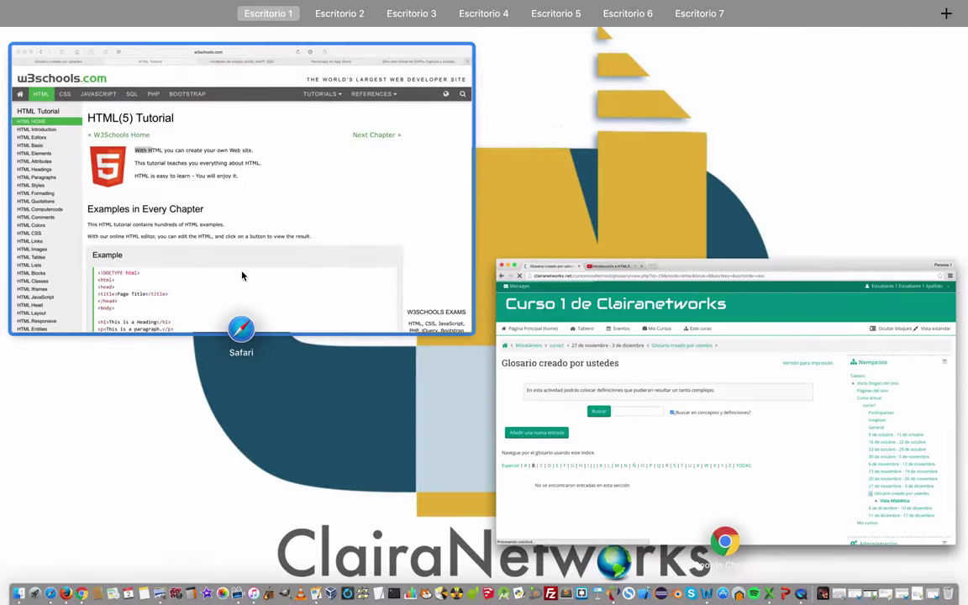
click(242, 276)
click(112, 33)
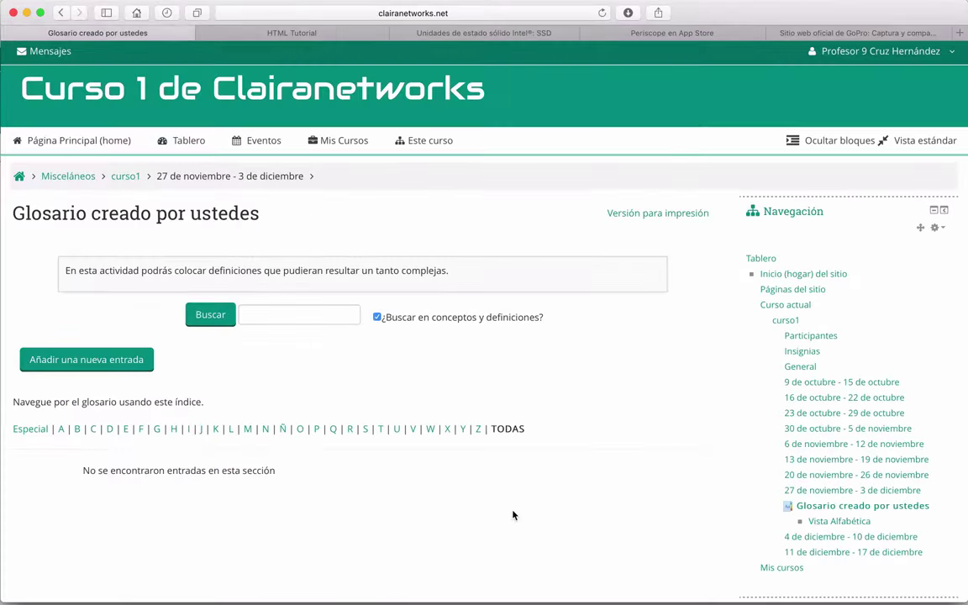
click(602, 12)
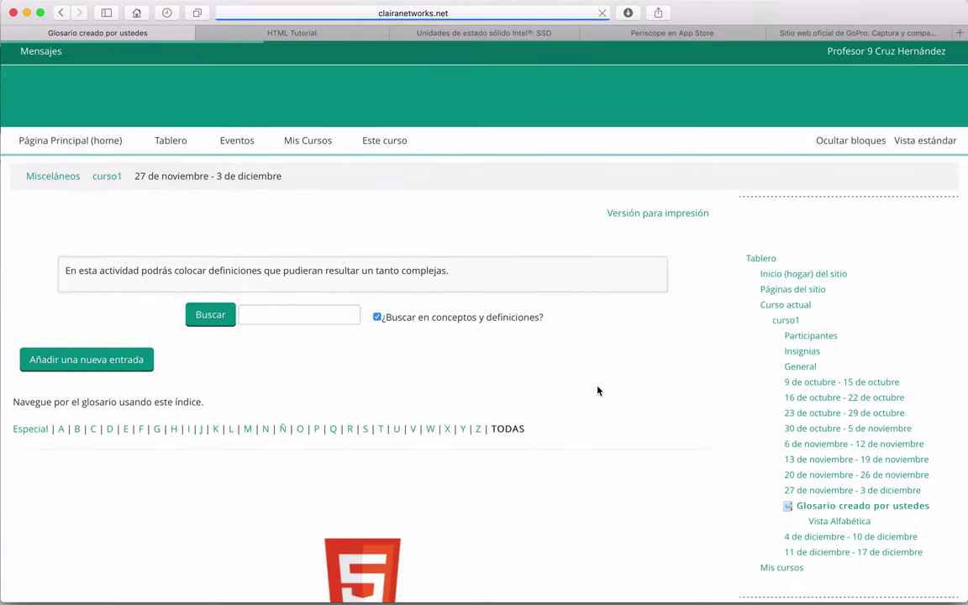
scroll(599, 390, down, 5)
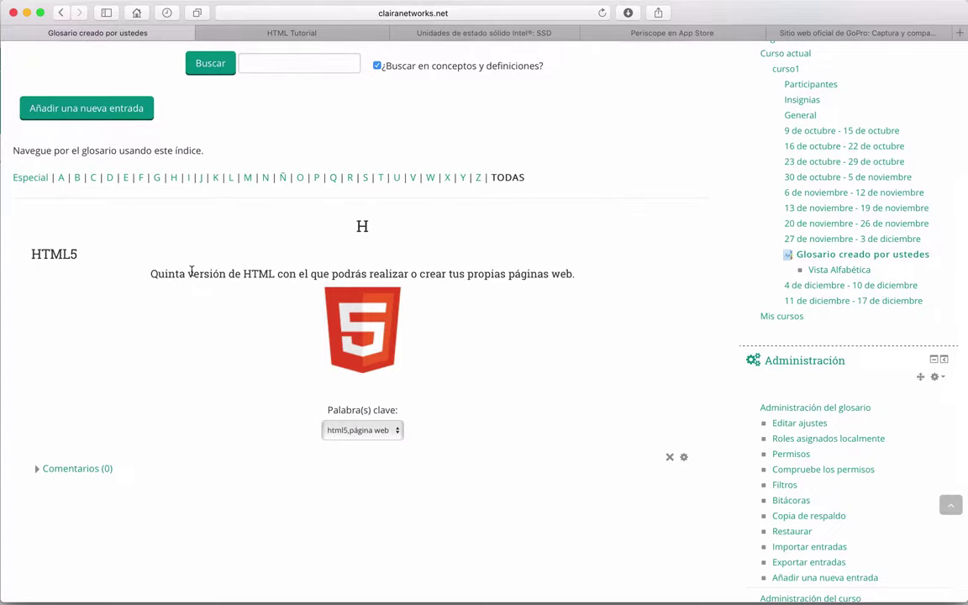
scroll(423, 314, up, 5)
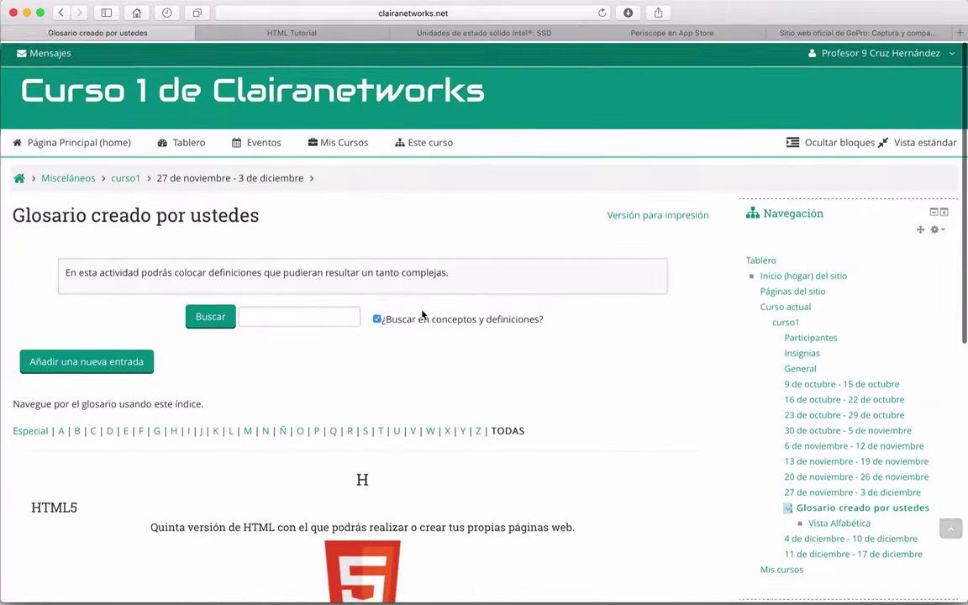
Step: Copy the description paragraph (Descripción) of Periscope from its App Store page in Safari
key(ctrl+Up)
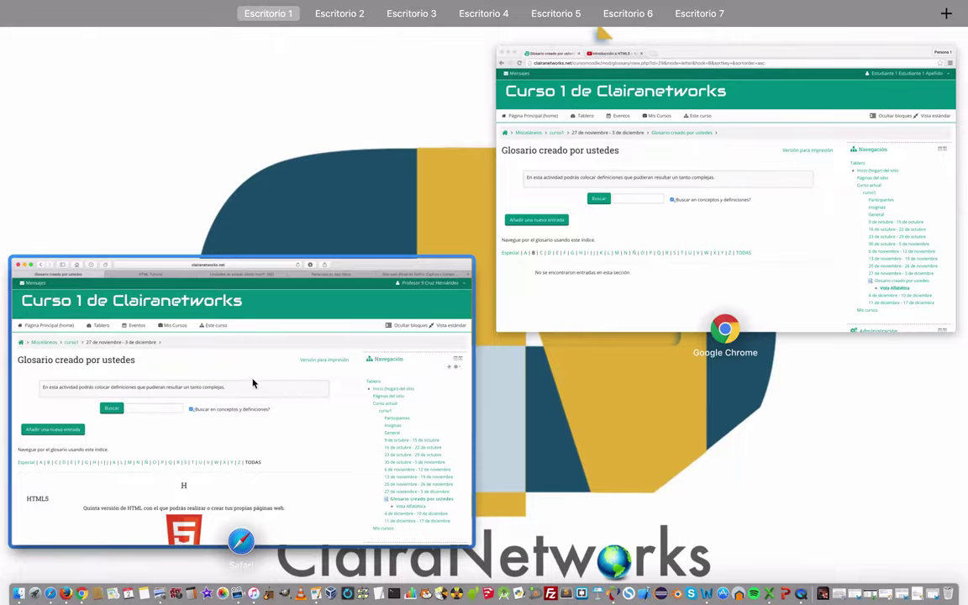
click(253, 384)
click(451, 34)
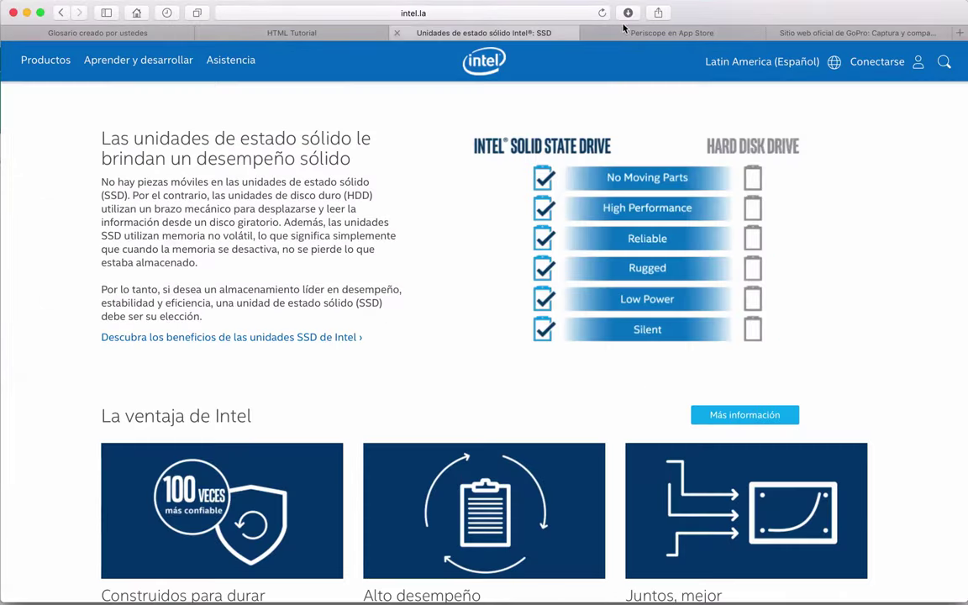
click(588, 32)
scroll(27, 286, down, 3)
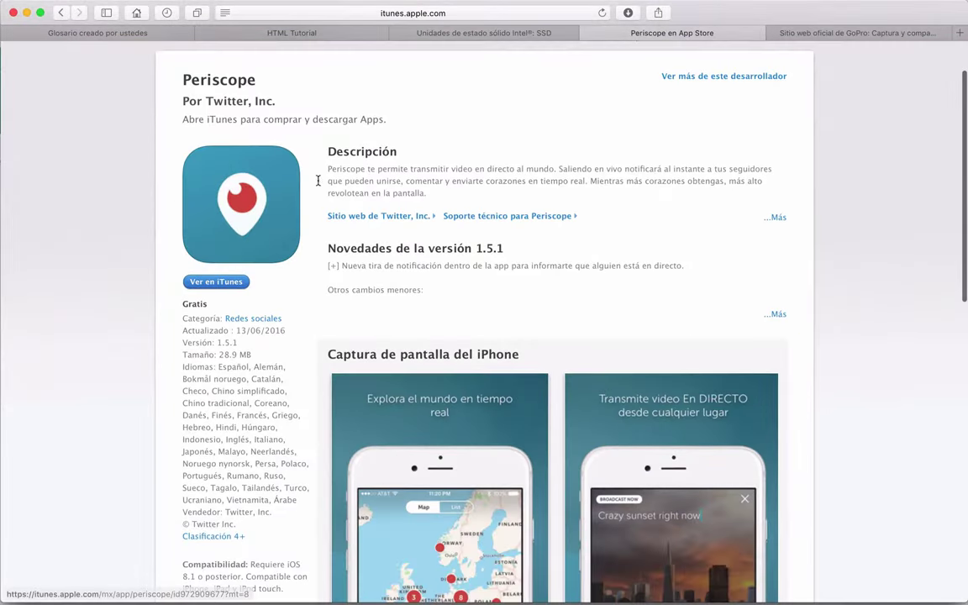
drag(329, 167, 475, 189)
key(super+c)
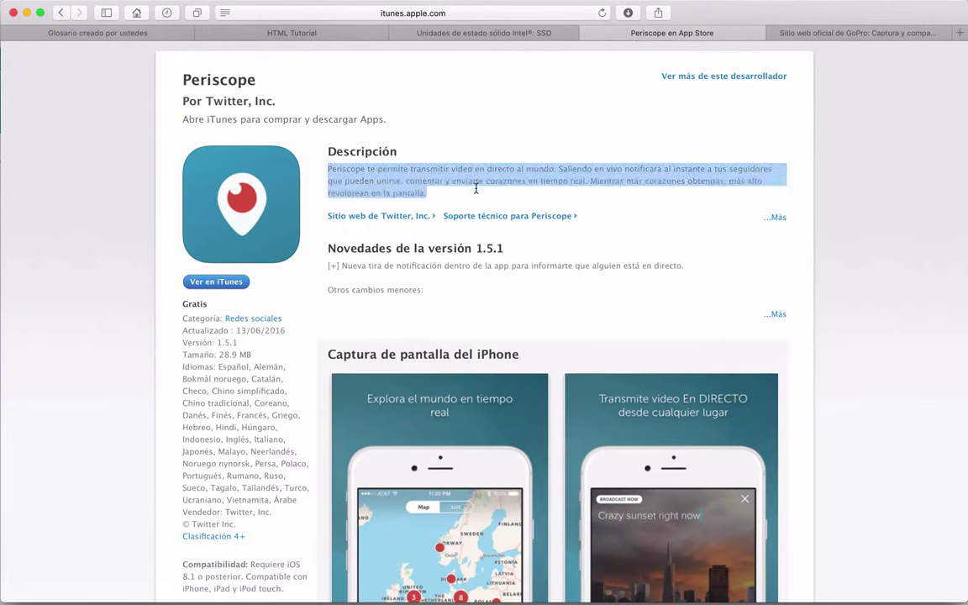
click(900, 291)
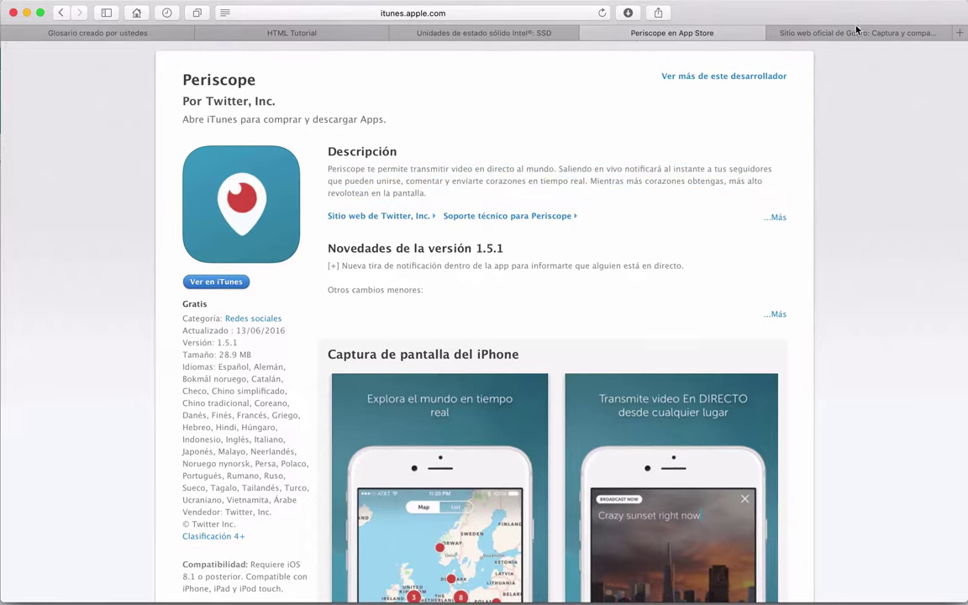
Step: Switch to the student's session in Chrome and start a new glossary entry with concept "Periscope" and the copied description as its definition
key(ctrl+Up)
click(604, 193)
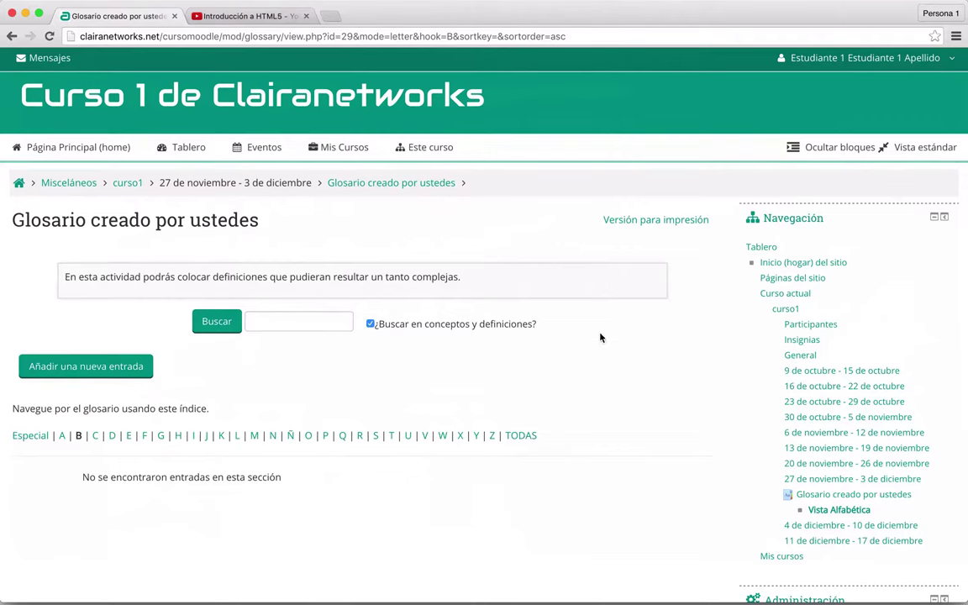
click(119, 371)
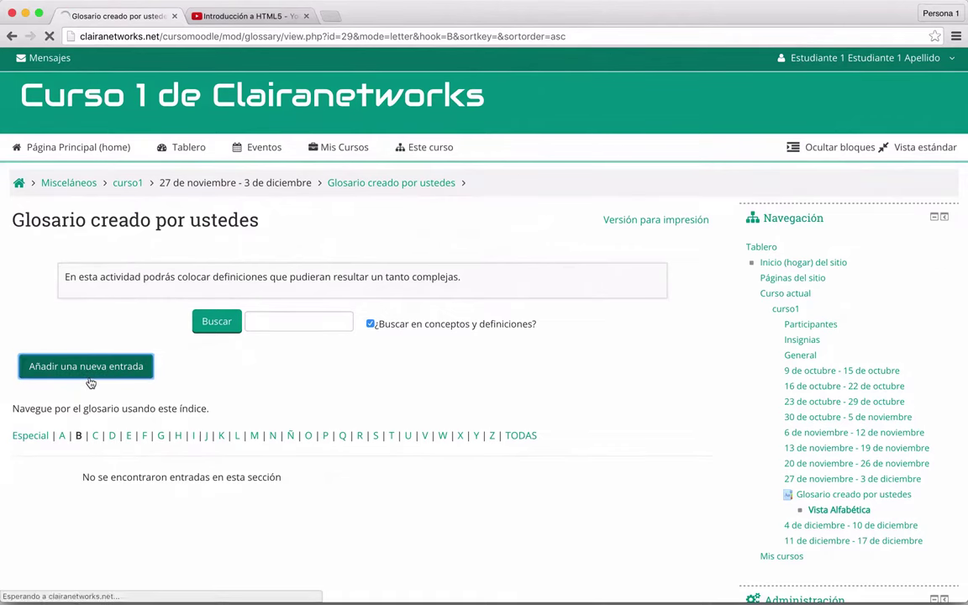
click(218, 362)
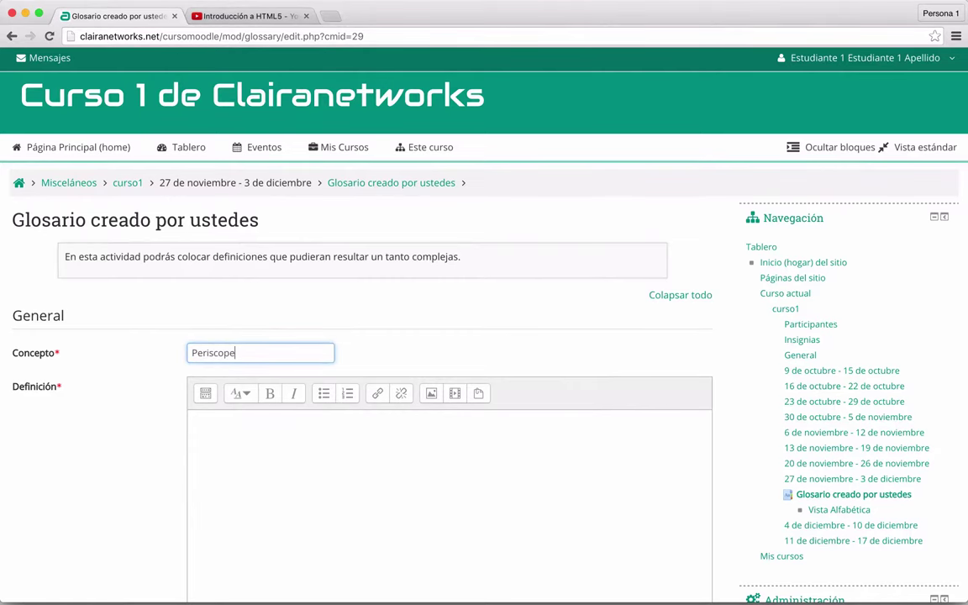
click(300, 485)
key(super+v)
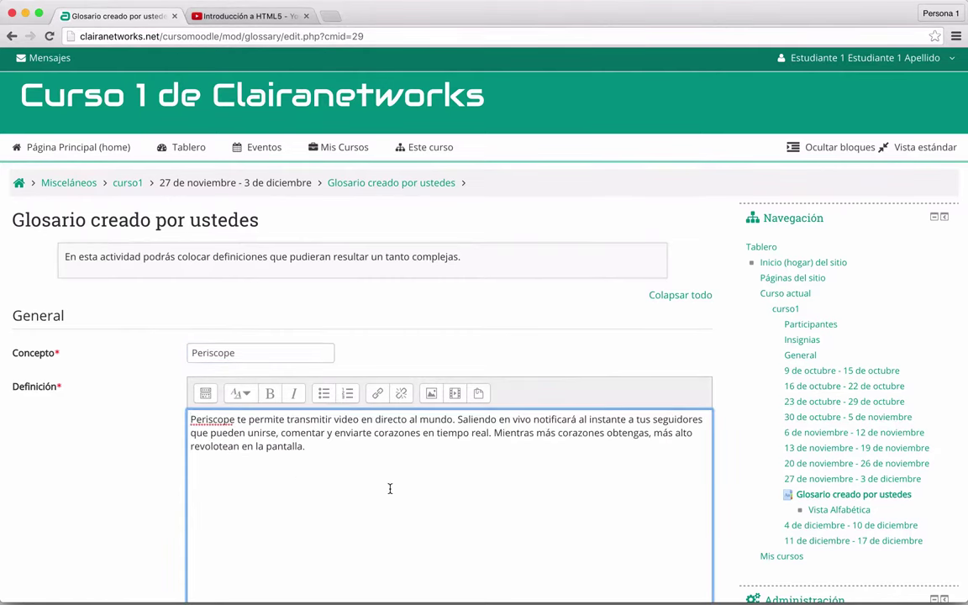
Step: Enter "periscope,video en directo" as the Periscope entry's keywords (Palabra(s) clave)
scroll(390, 489, down, 3)
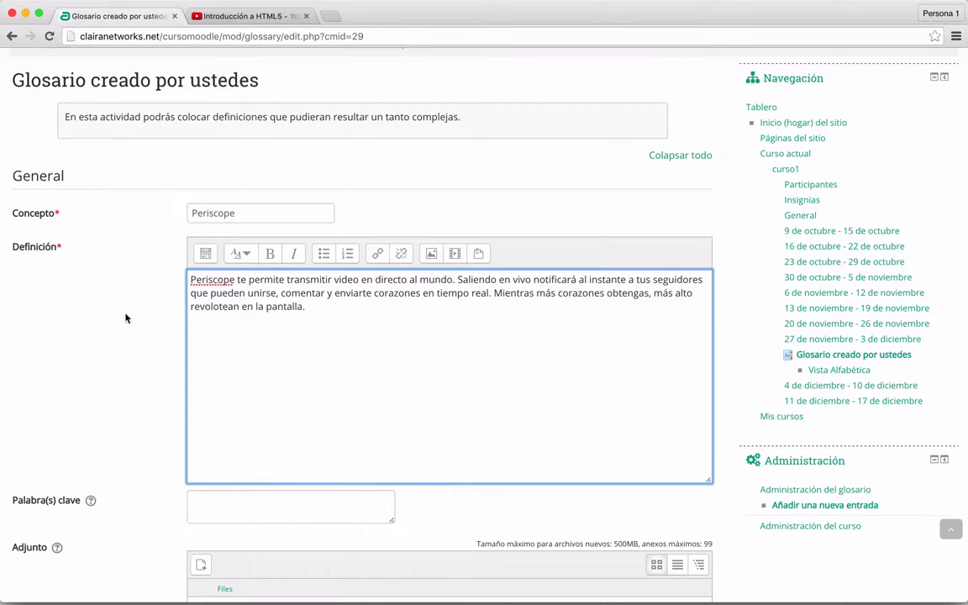
scroll(126, 318, down, 4)
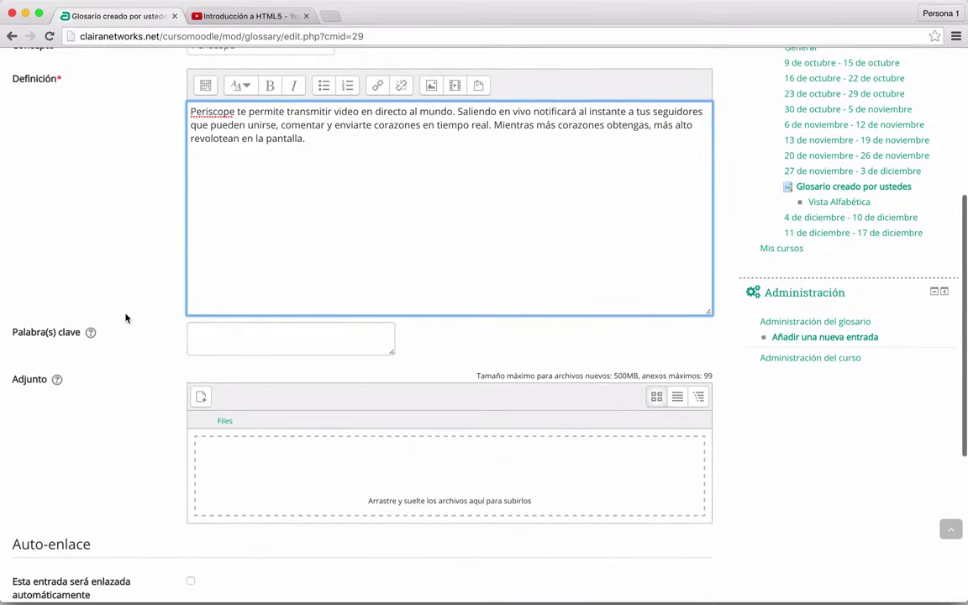
scroll(126, 318, up, 2)
click(214, 399)
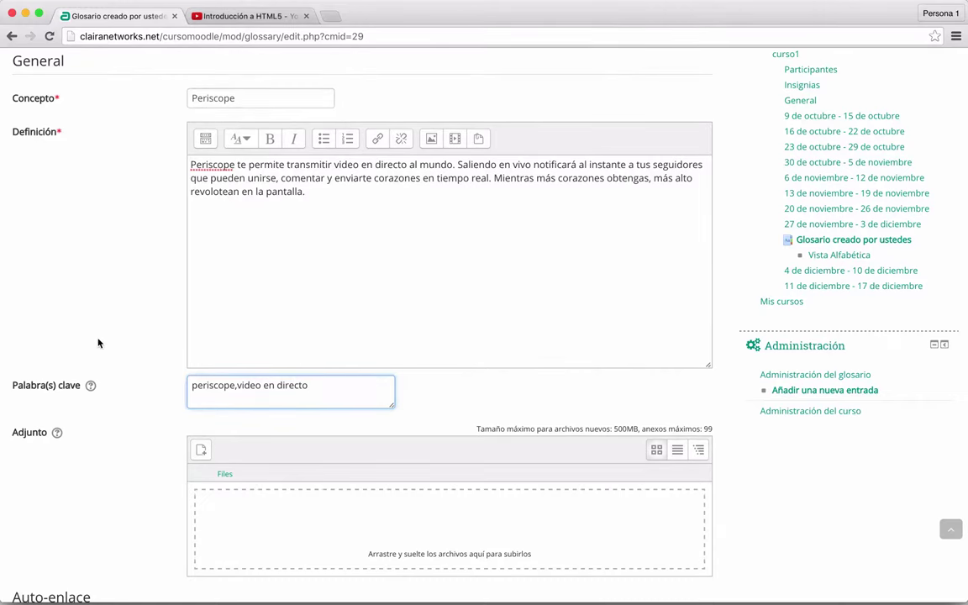
Step: Place the cursor at the end of the Periscope definition and switch to the Periscope App Store page in Safari
scroll(98, 343, up, 3)
scroll(98, 343, down, 7)
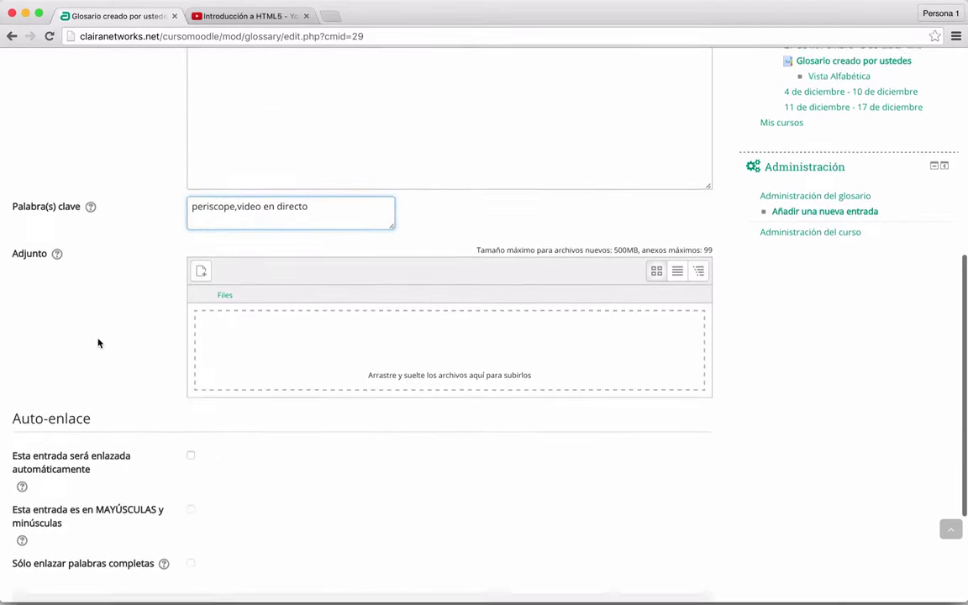
scroll(97, 341, up, 4)
click(324, 178)
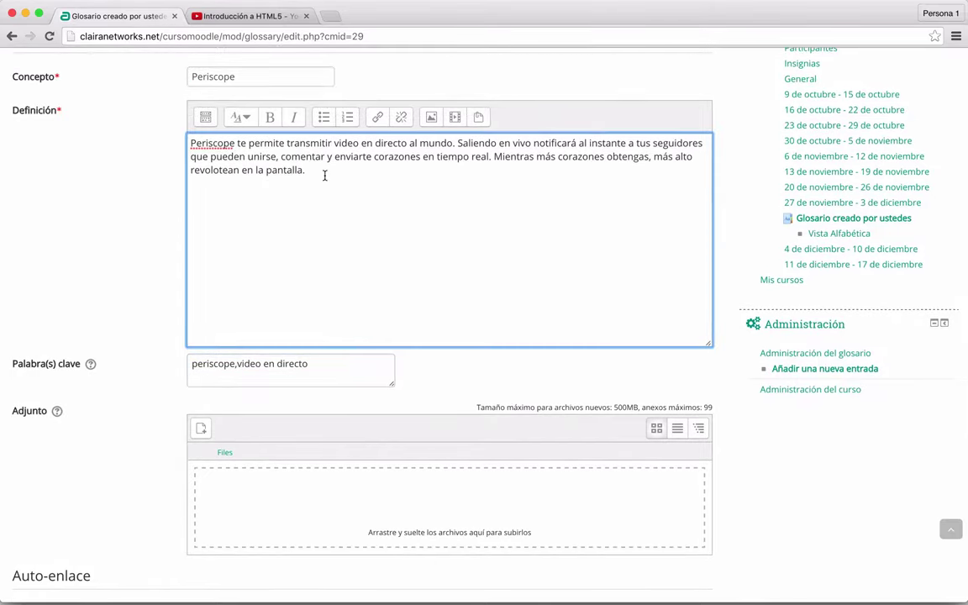
key(ctrl+Up)
click(250, 202)
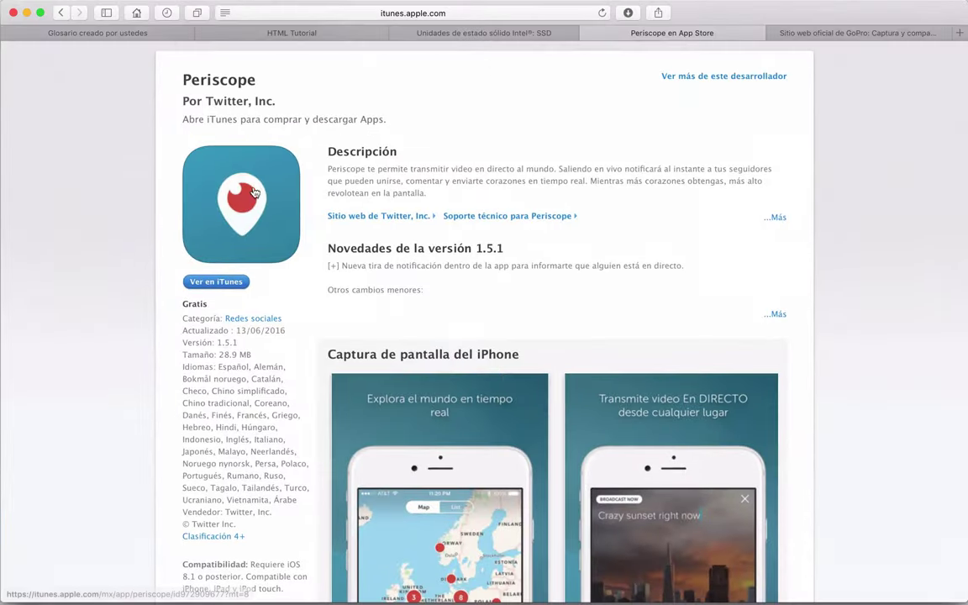
right_click(249, 201)
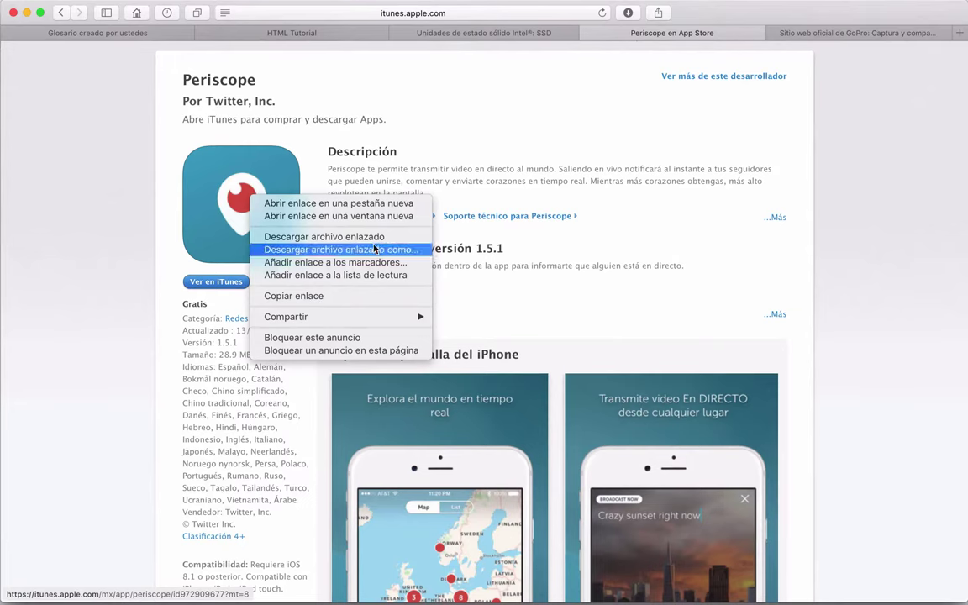
click(139, 221)
click(211, 212)
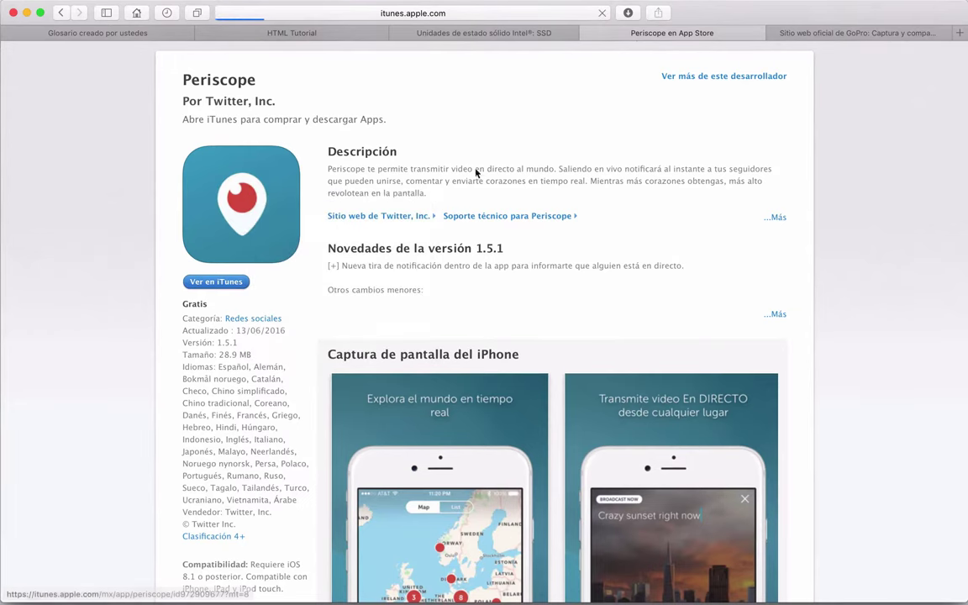
Step: Copy the image address of the iPhone map screenshot on the Periscope page
scroll(461, 248, down, 5)
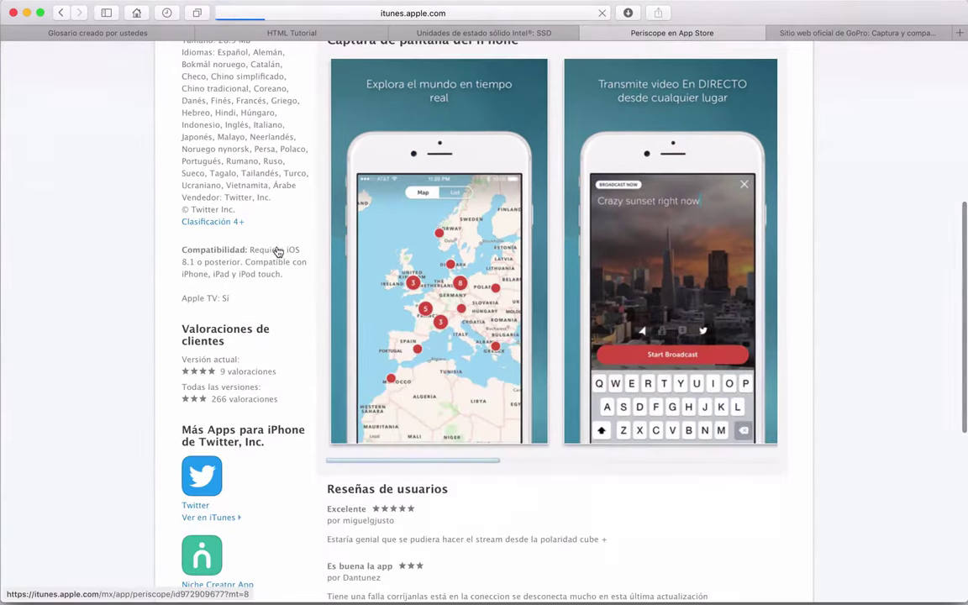
right_click(460, 248)
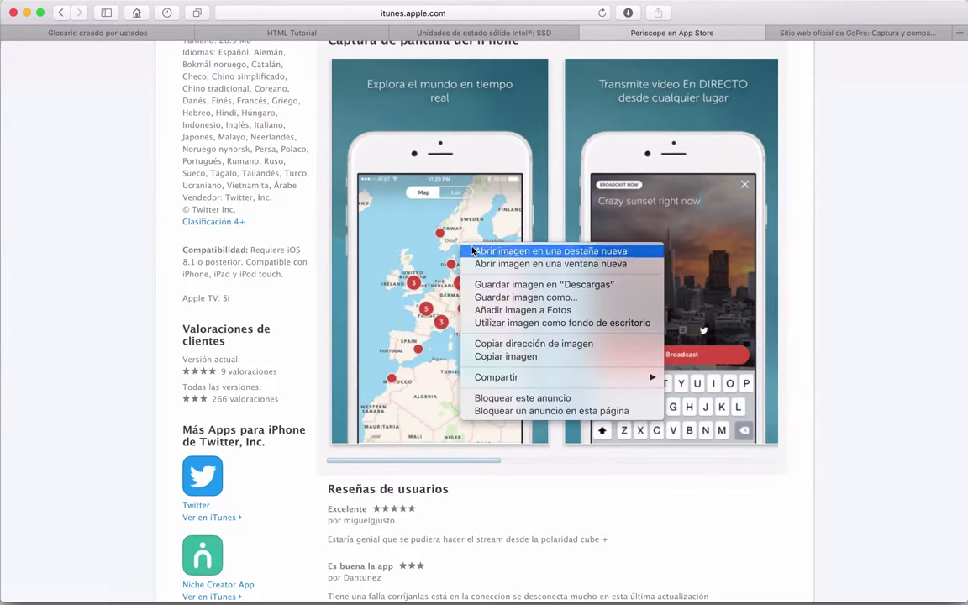
click(533, 344)
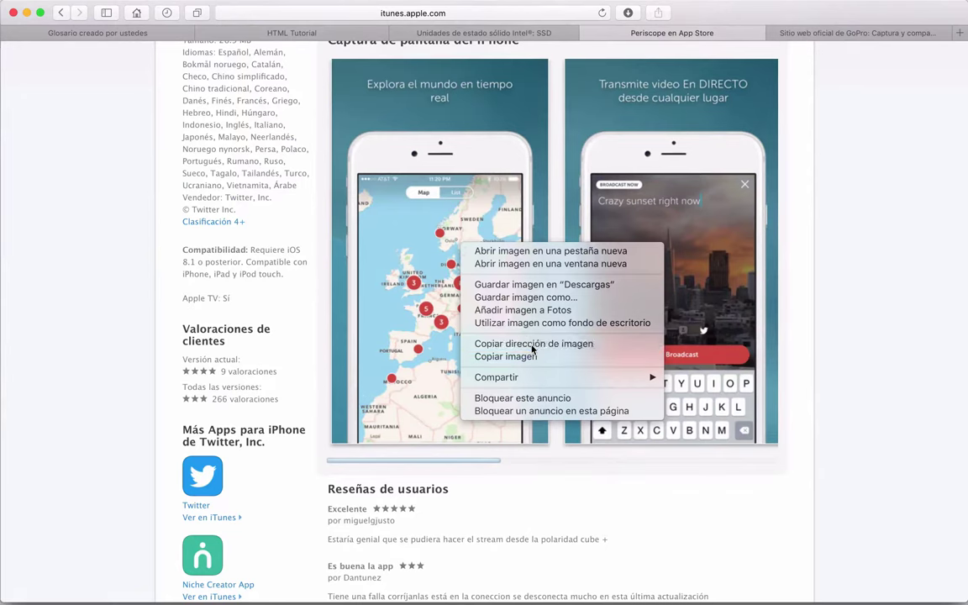
Step: Back in the Chrome entry form, insert the copied image address into the Periscope definition, marking the description as unnecessary (La descripción es innecesaria)
click(831, 33)
key(ctrl+Up)
click(672, 209)
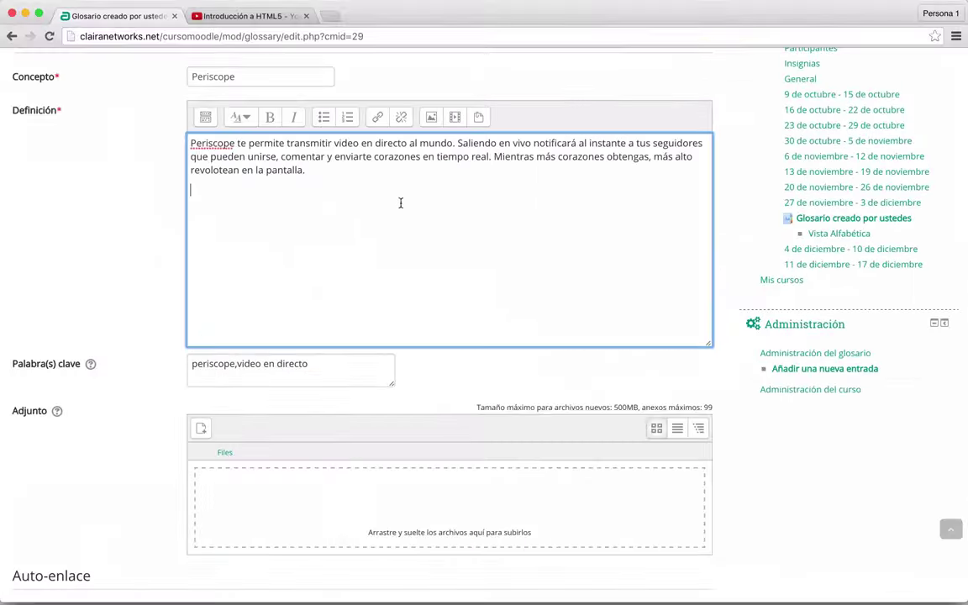
click(431, 119)
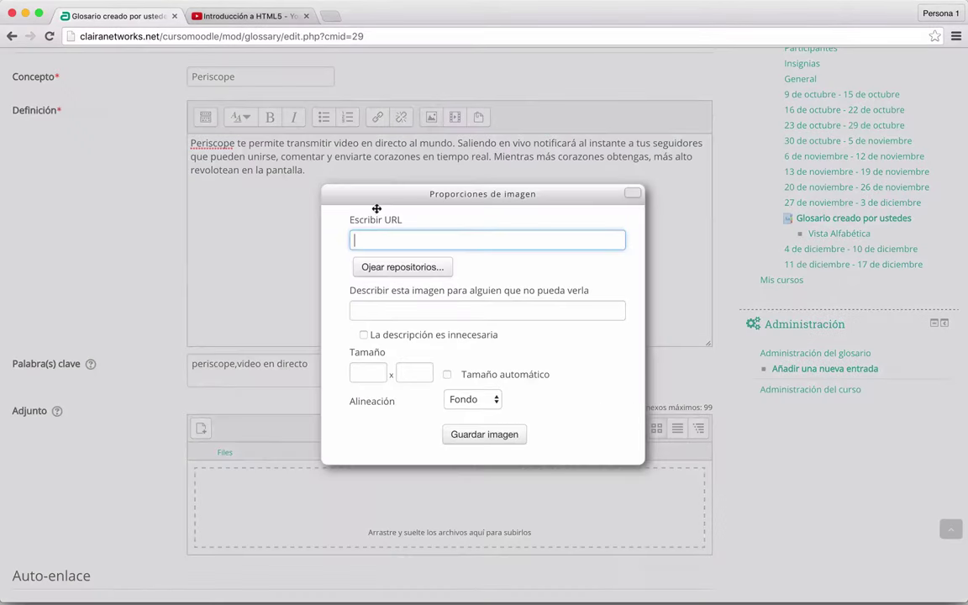
click(363, 243)
key(super+v)
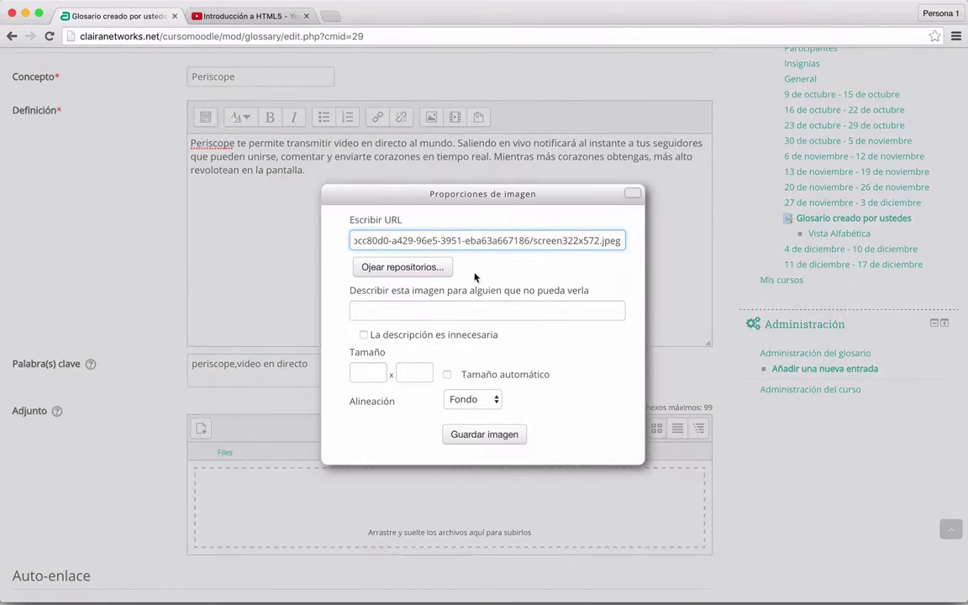
click(385, 311)
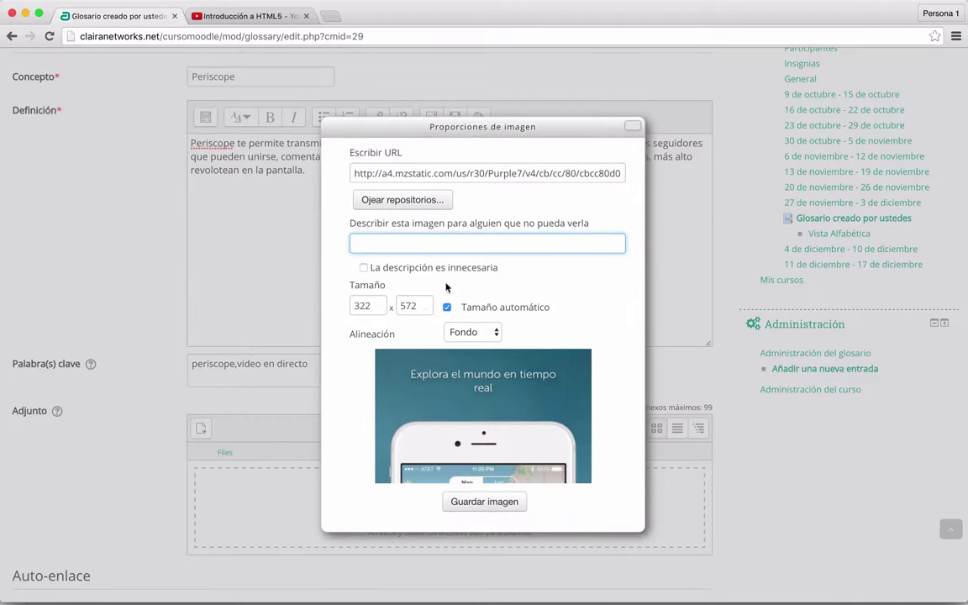
click(404, 267)
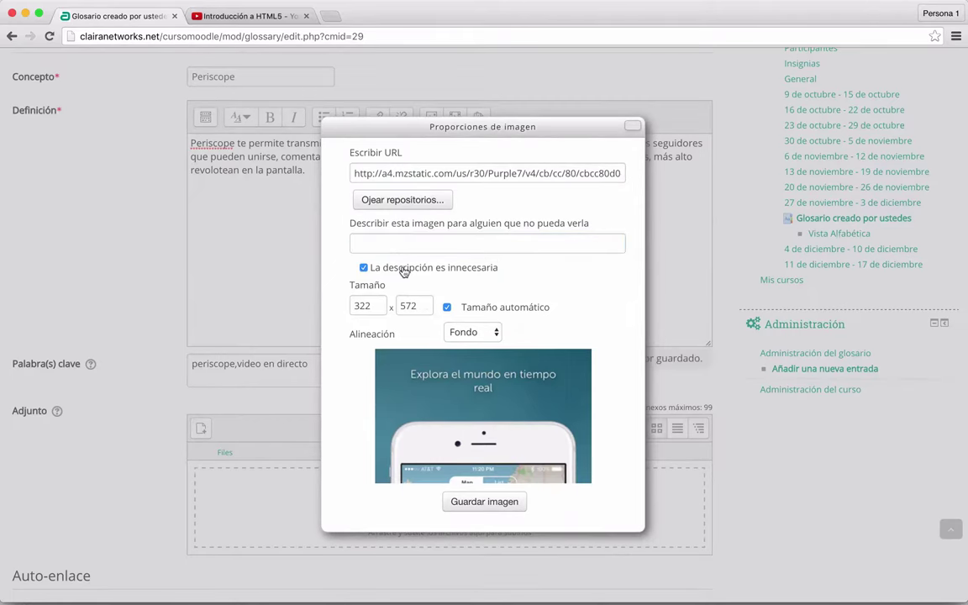
click(497, 503)
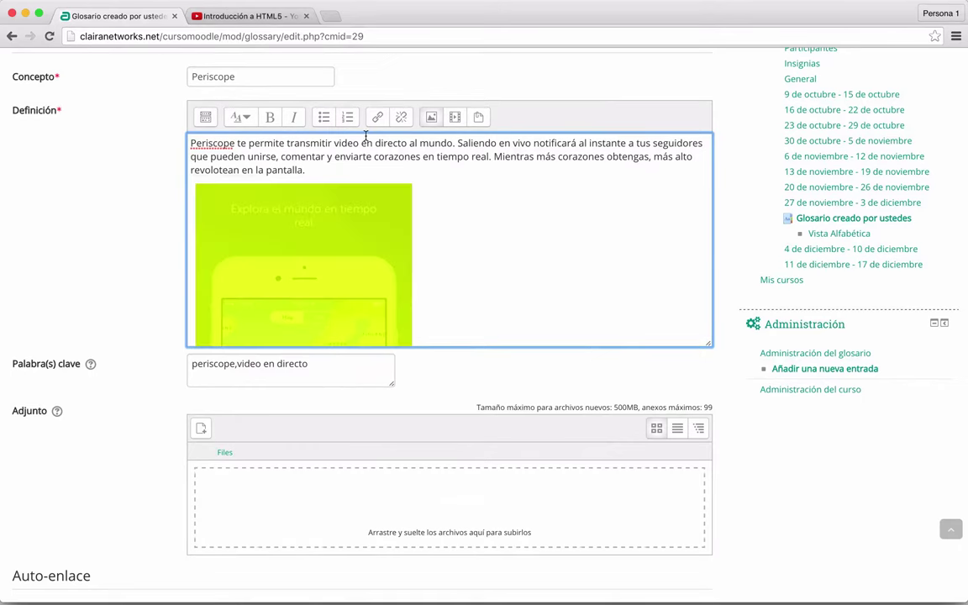
Step: Centre the Periscope definition's text and image
drag(439, 231, 368, 145)
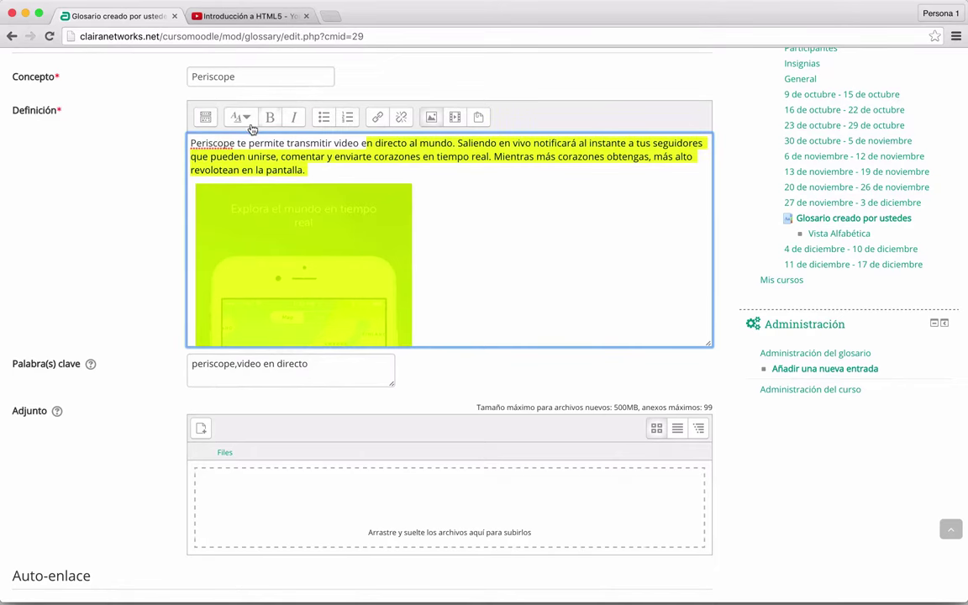
click(215, 120)
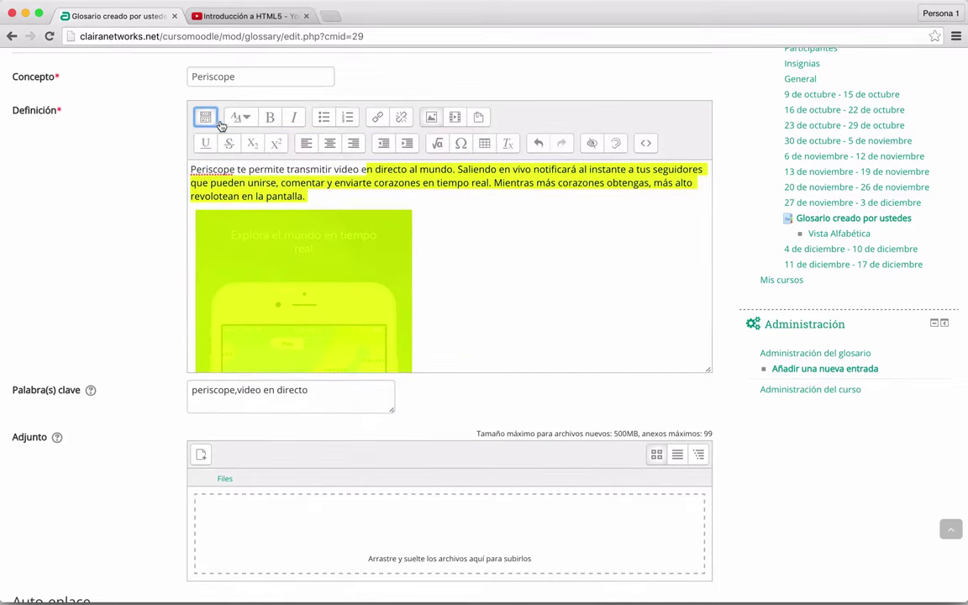
click(330, 143)
click(555, 304)
Step: Enable automatic linking (Esta entrada será enlazada automáticamente) for the Periscope entry and save it
scroll(564, 310, down, 3)
scroll(564, 310, down, 5)
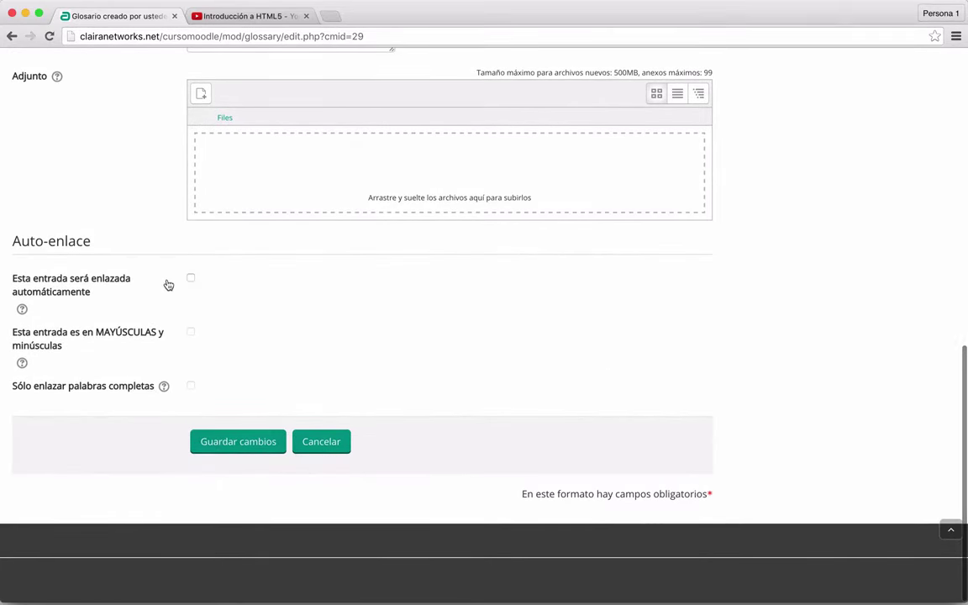
click(225, 451)
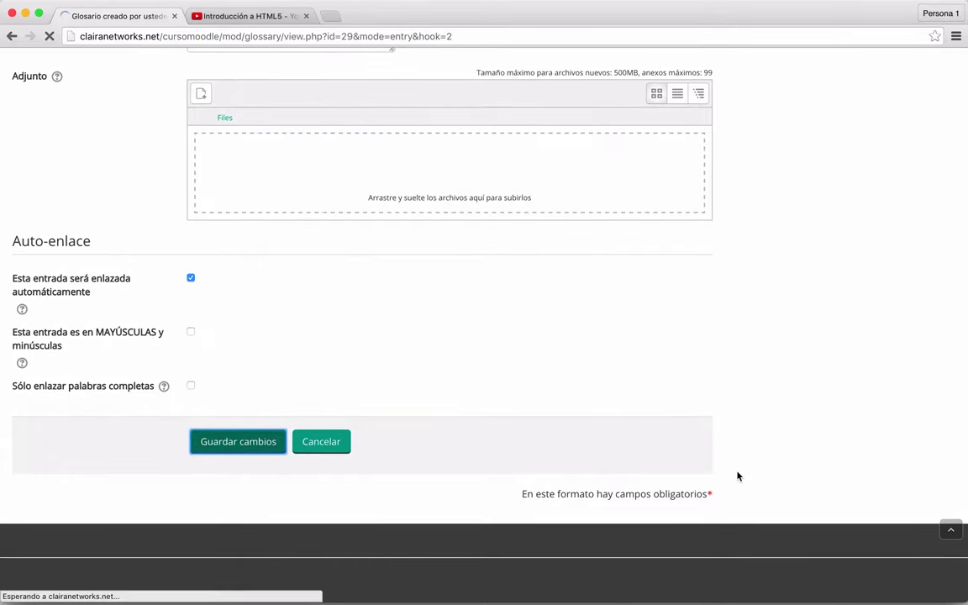
Step: Check the saved Periscope entry and browse the glossary entries under the letters H and P
scroll(543, 388, down, 10)
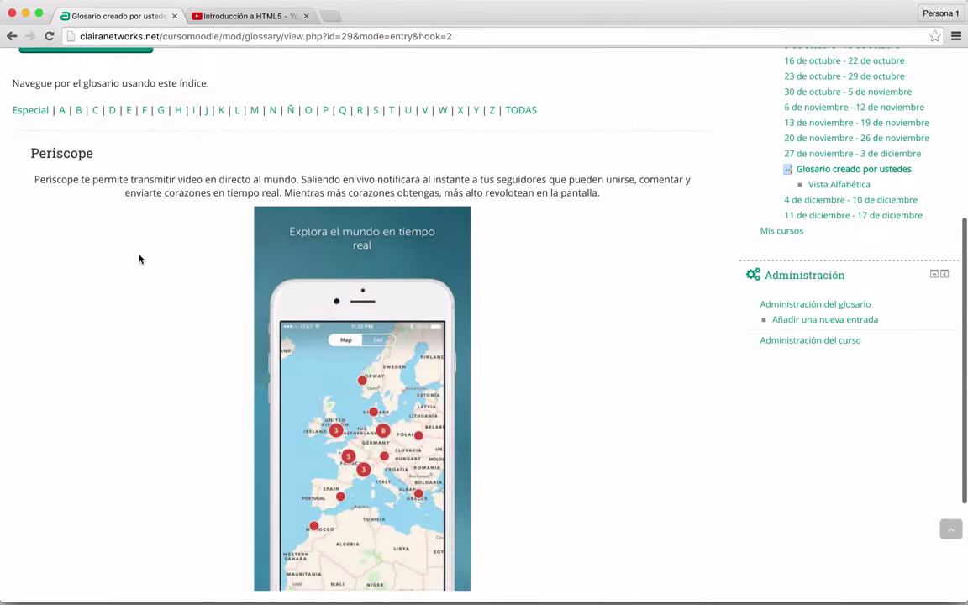
scroll(140, 259, up, 6)
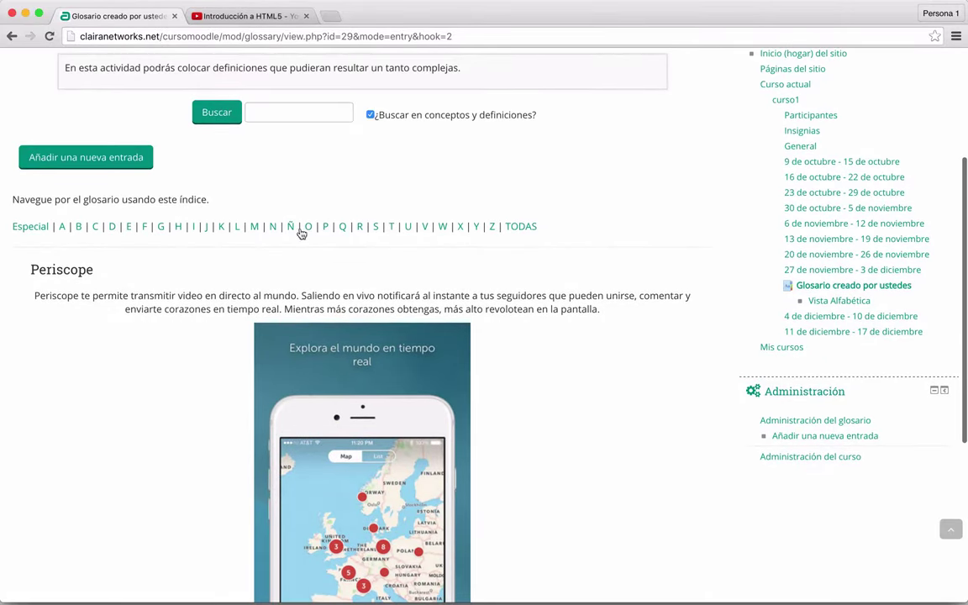
click(178, 227)
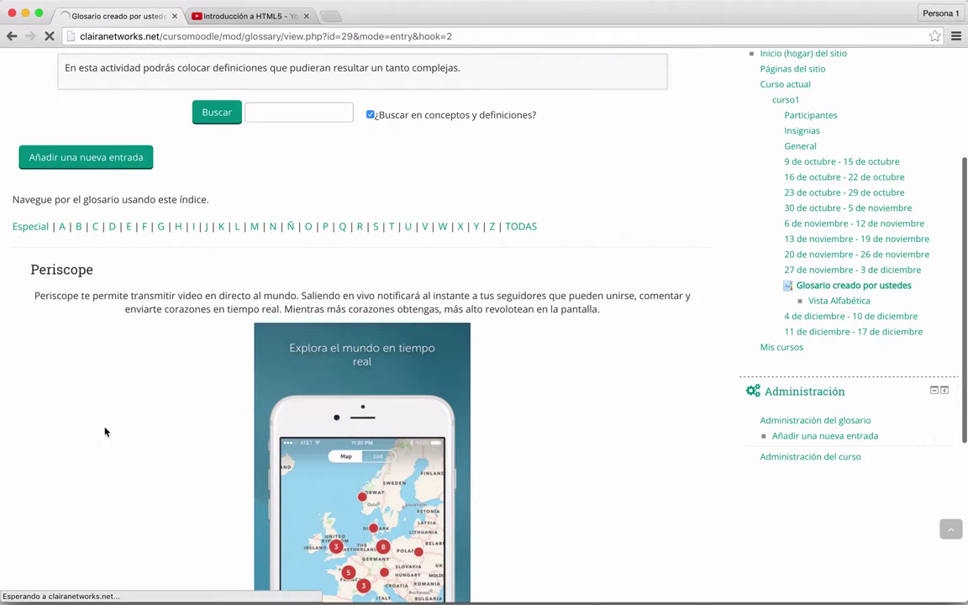
scroll(362, 302, down, 5)
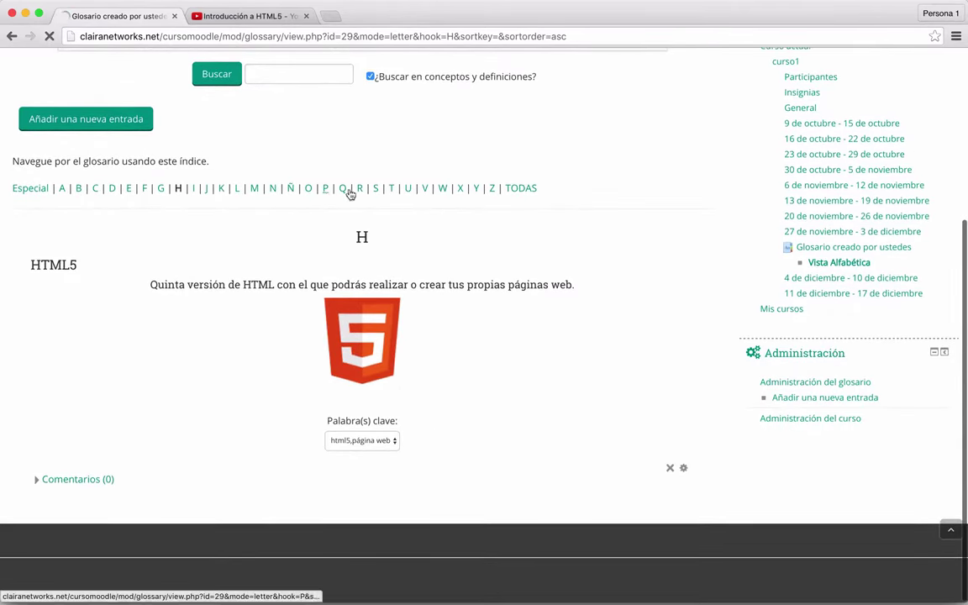
click(325, 188)
scroll(596, 434, down, 5)
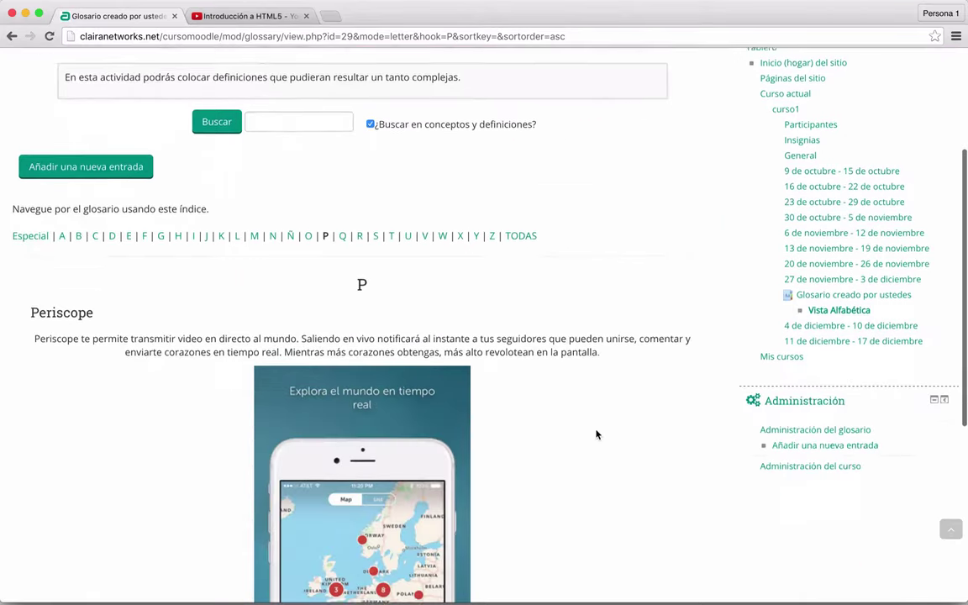
scroll(597, 435, down, 3)
scroll(596, 435, up, 8)
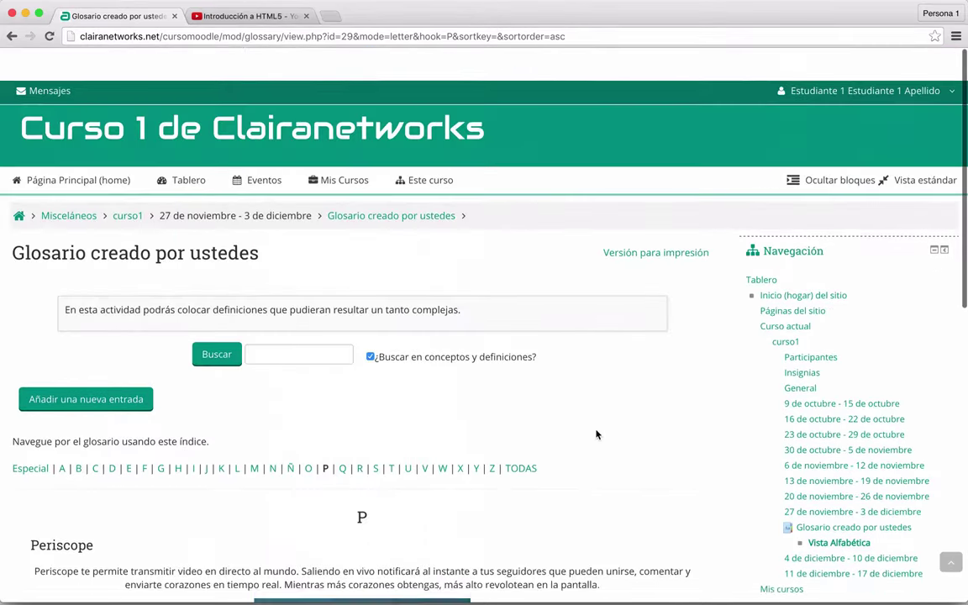
Step: Return to the curso1 course page and review all entries of "Glosario creado por ustedes" on one page
click(127, 184)
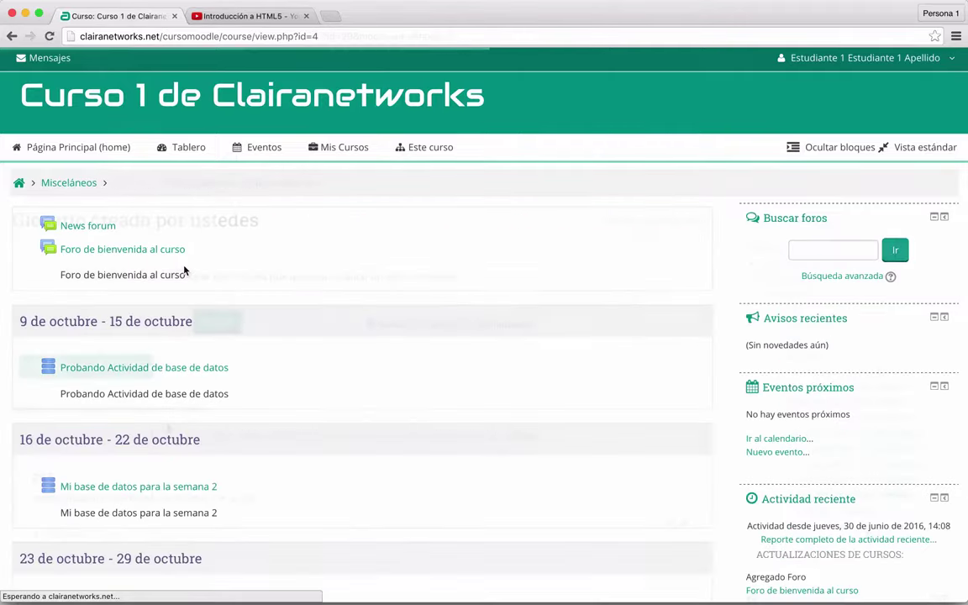
scroll(184, 270, down, 5)
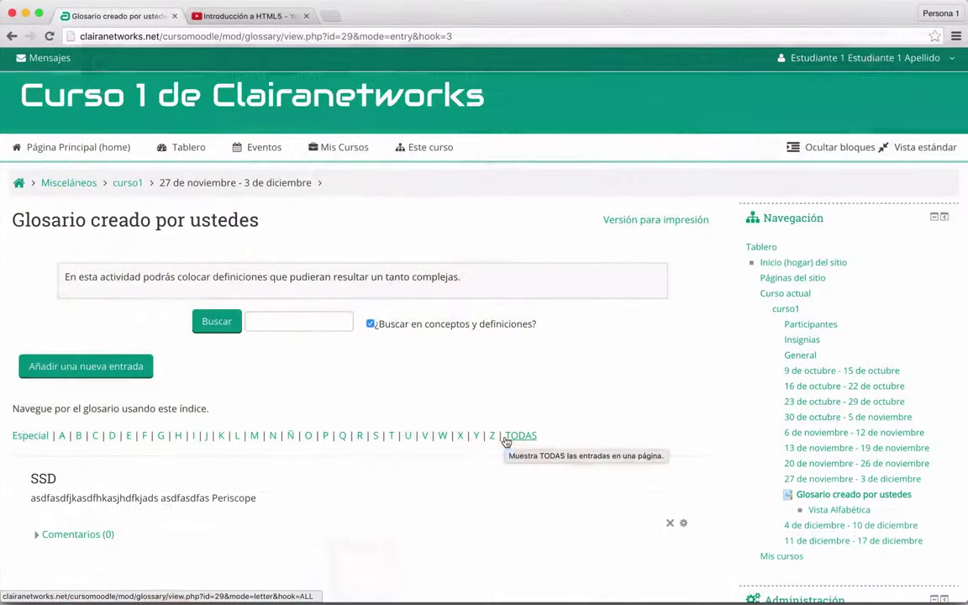
click(519, 443)
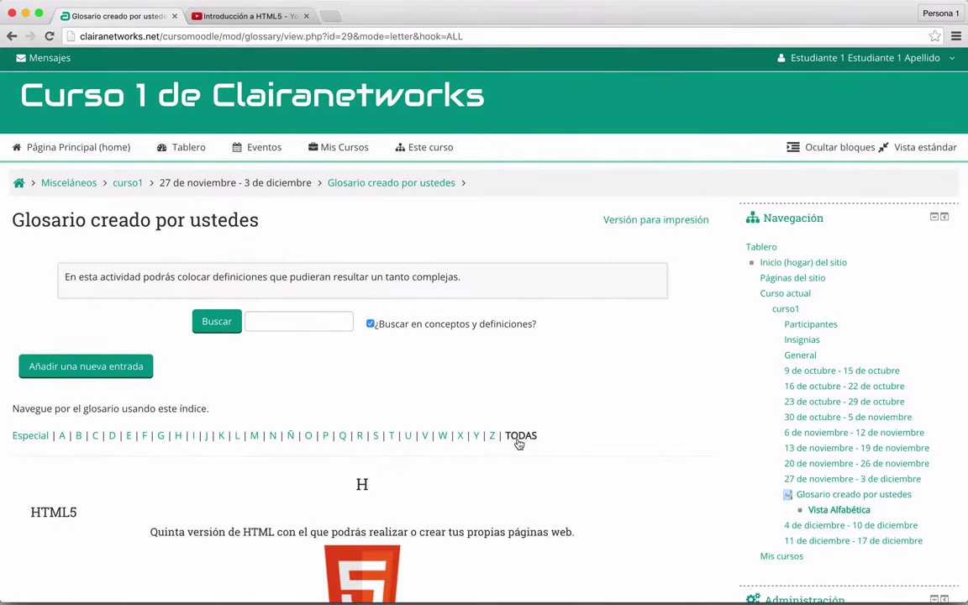
scroll(519, 444, down, 10)
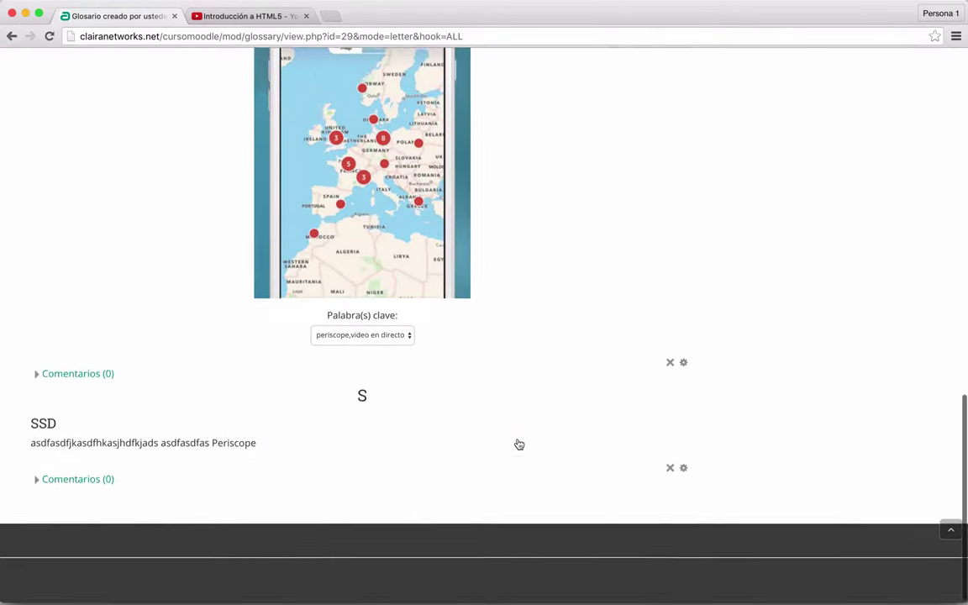
scroll(518, 443, up, 10)
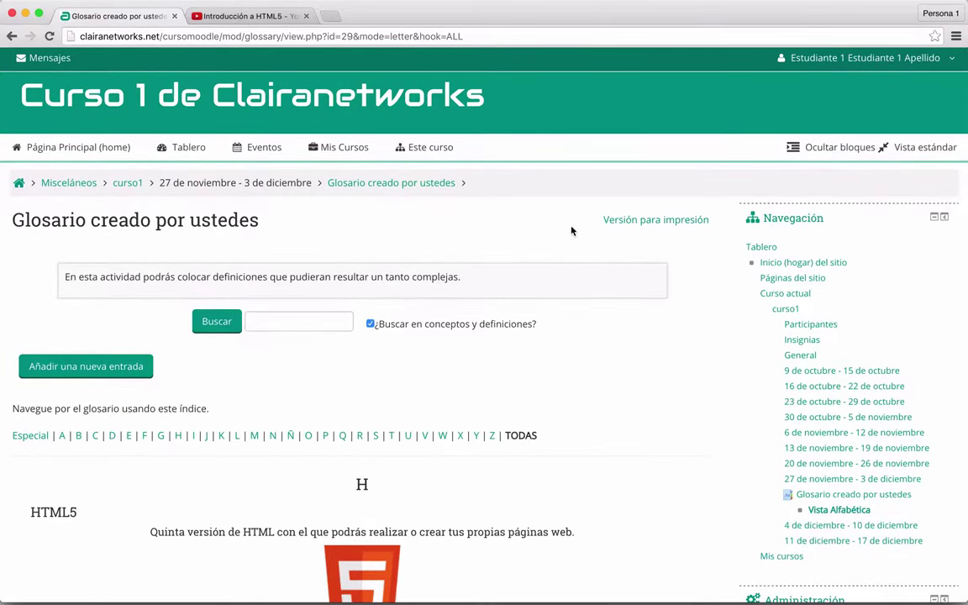
Step: Open the glossary's printable version (Versión para impresión) and review its HTML5, Periscope and SSD entries
click(640, 220)
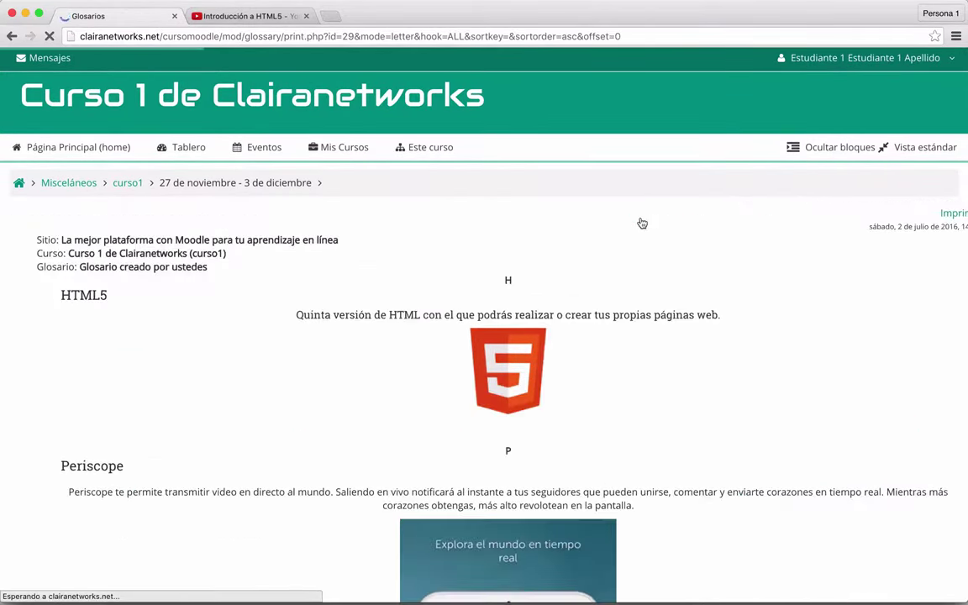
scroll(228, 305, down, 1)
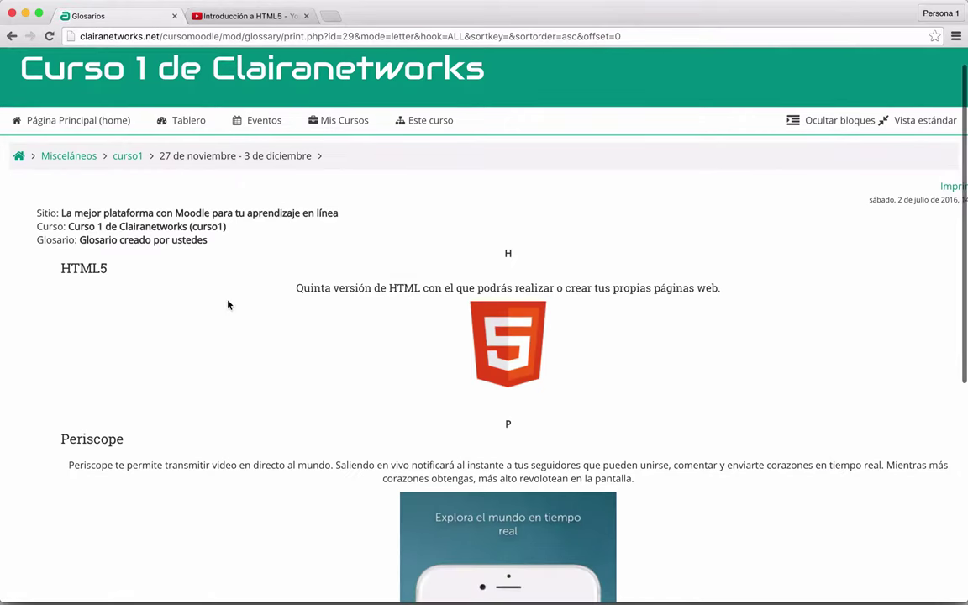
scroll(228, 305, down, 5)
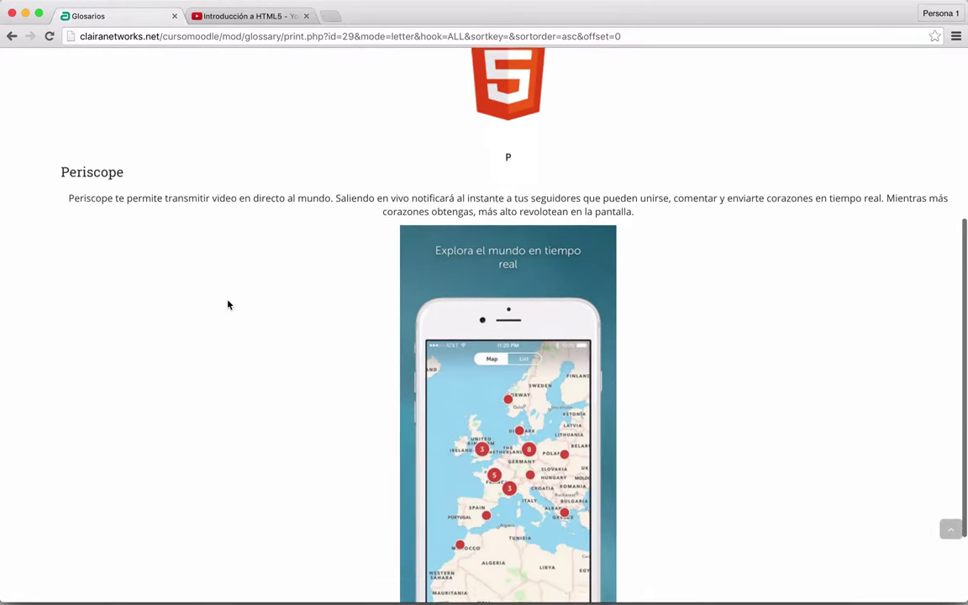
scroll(228, 306, down, 2)
scroll(228, 305, up, 6)
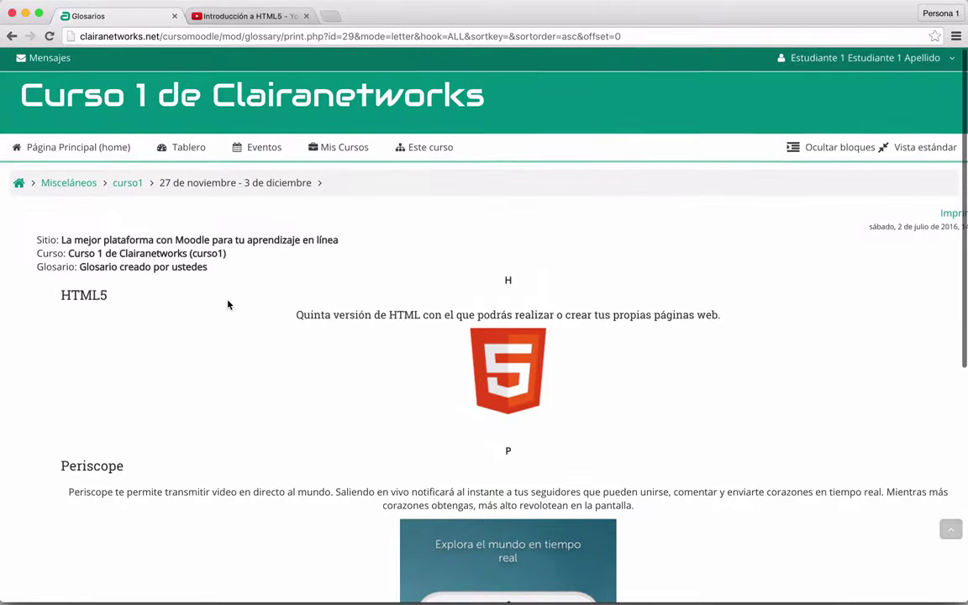
scroll(363, 331, down, 5)
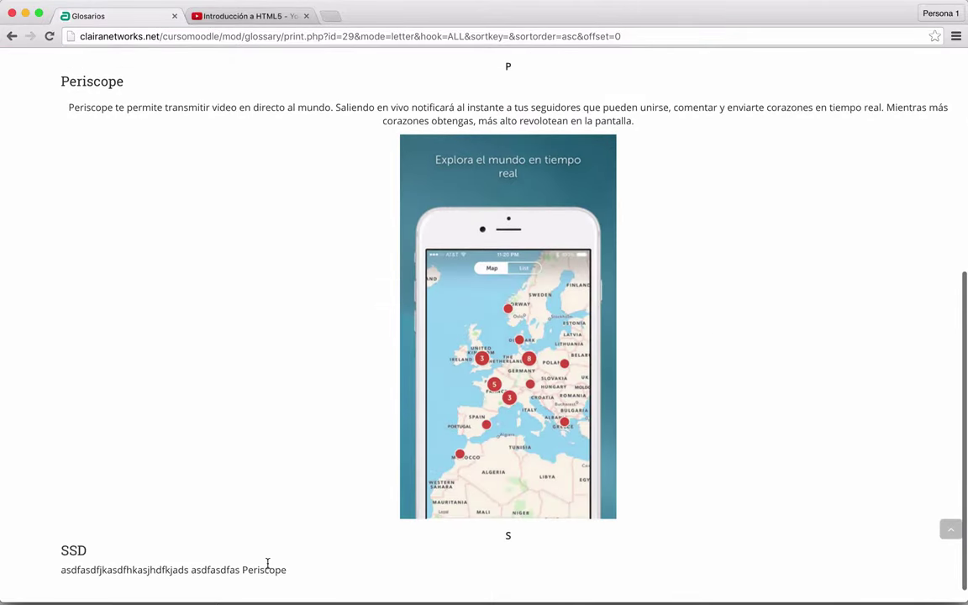
scroll(307, 435, up, 5)
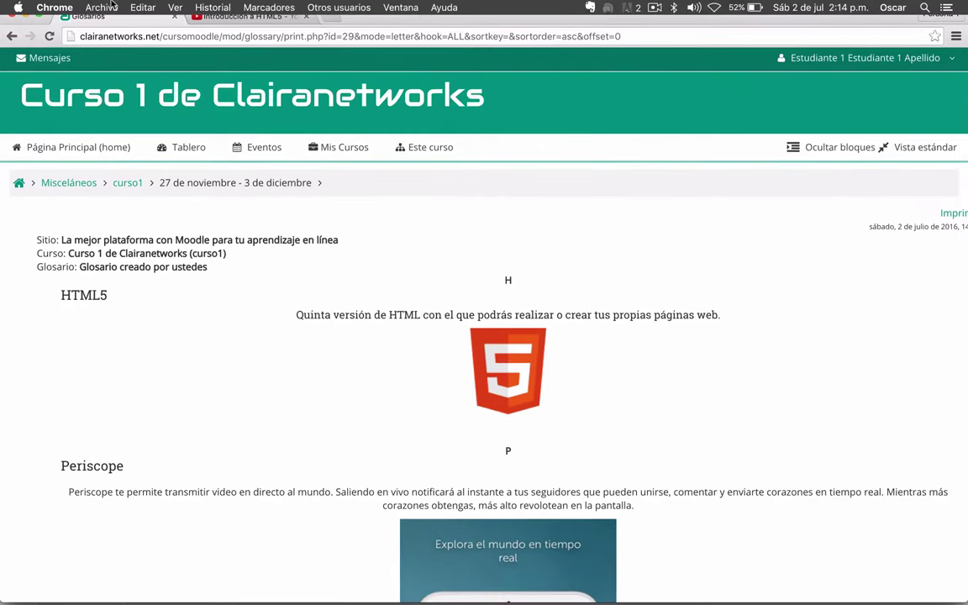
Step: Examine the print preview of the glossary's printable version and close it without printing
click(103, 7)
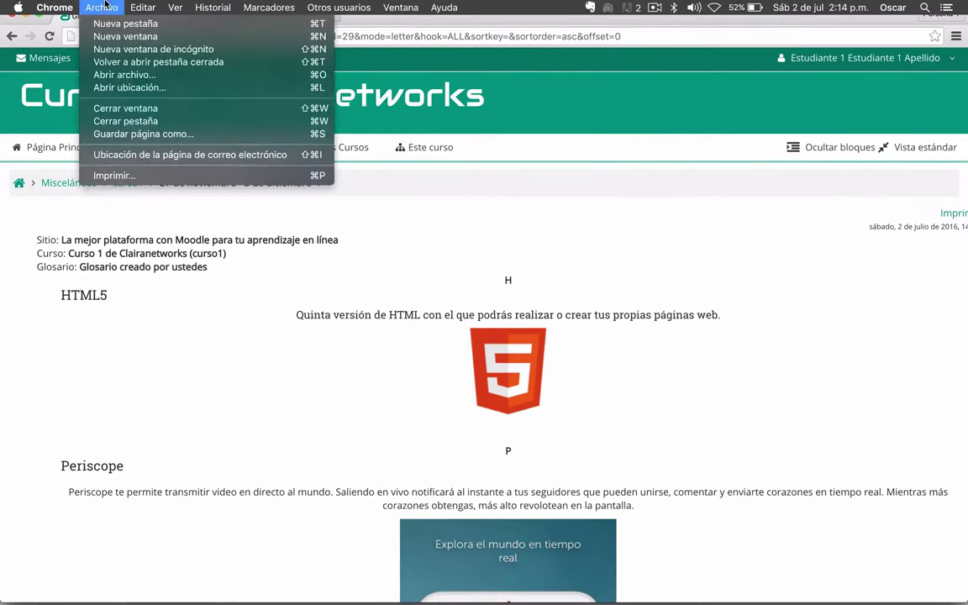
click(110, 175)
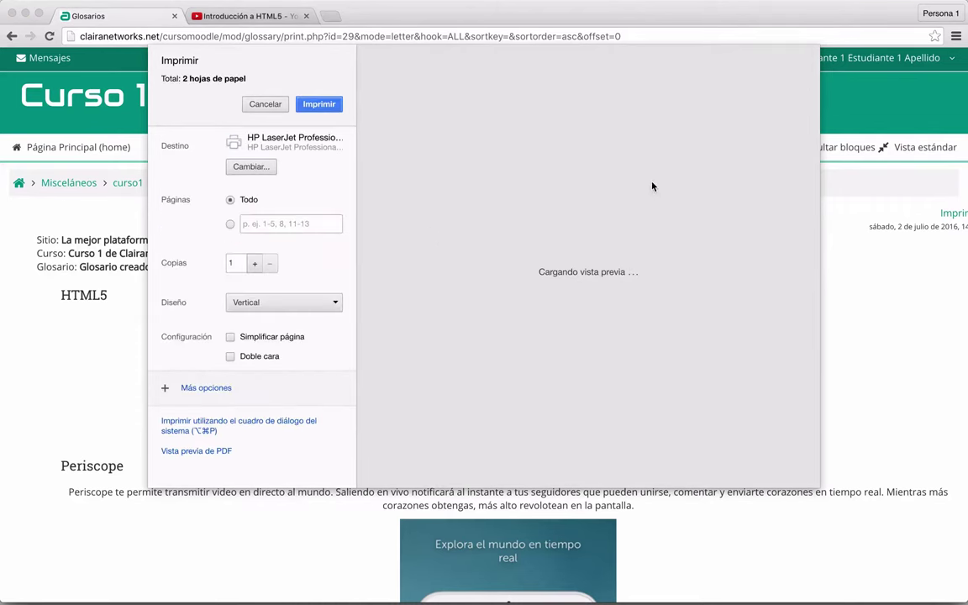
scroll(561, 326, down, 2)
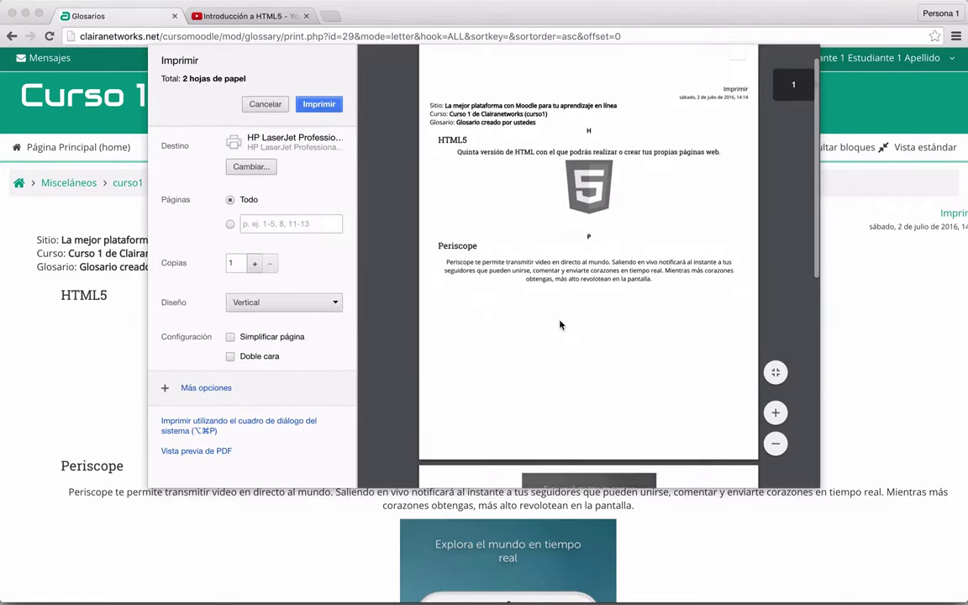
scroll(561, 325, down, 10)
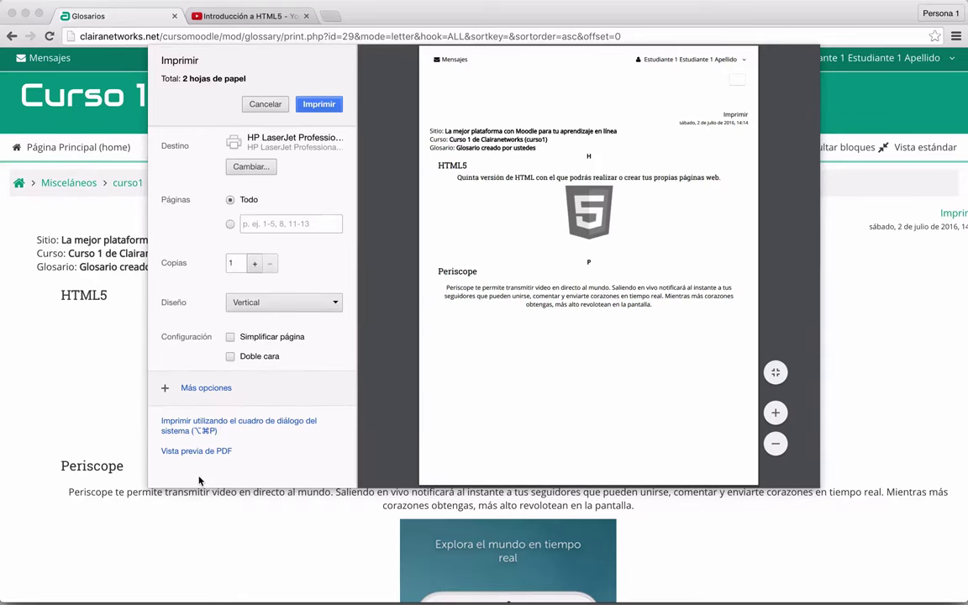
key(Escape)
Step: Go back to curso1 and reopen "Glosario creado por ustedes" in the 27 de noviembre - 3 de diciembre section
click(128, 183)
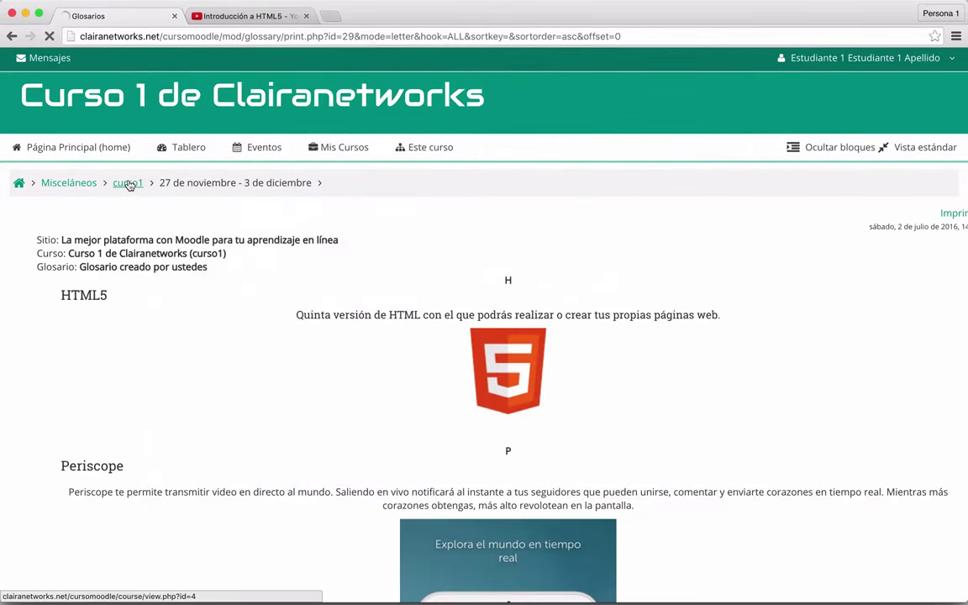
scroll(655, 410, down, 10)
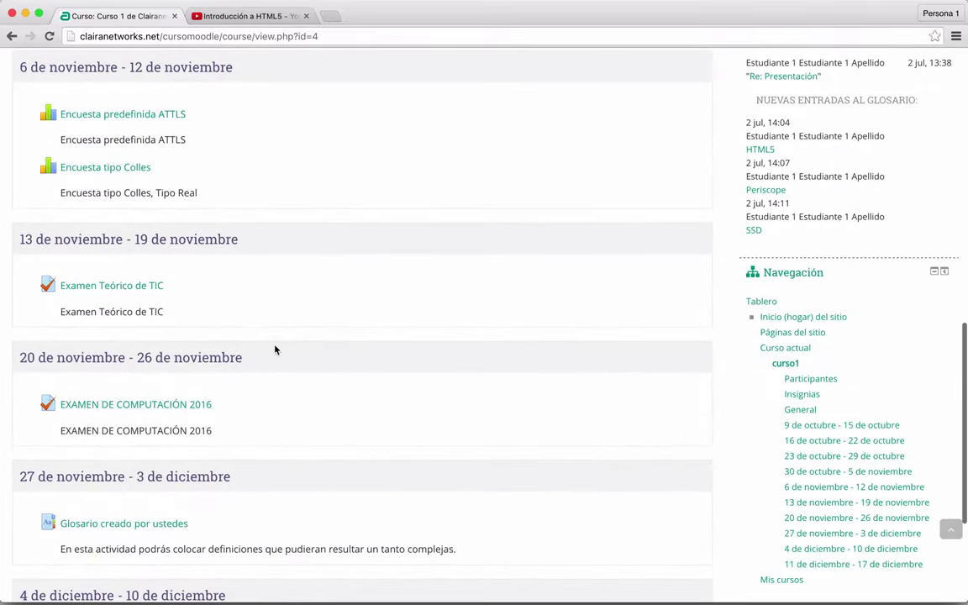
scroll(274, 353, down, 5)
click(120, 324)
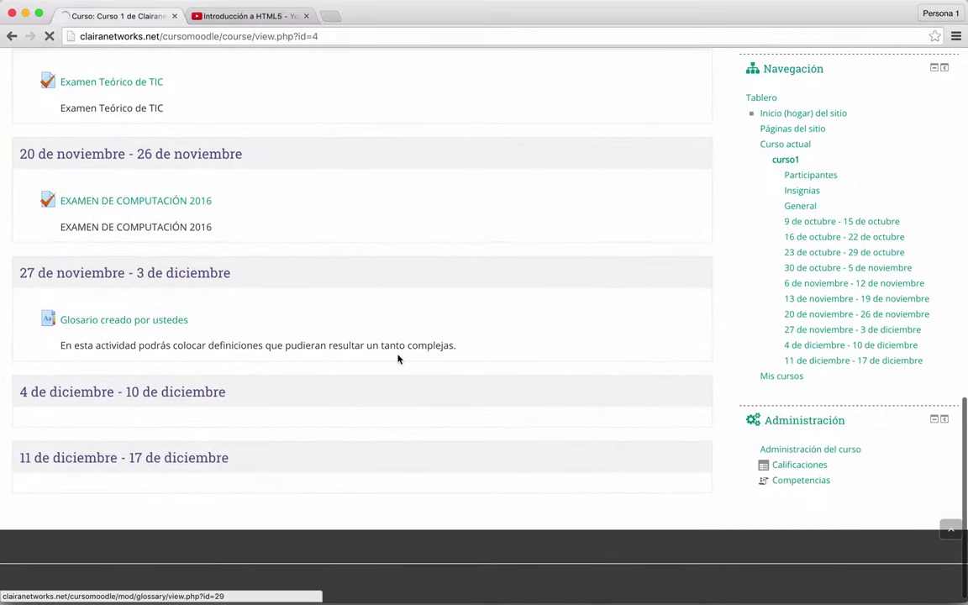
scroll(681, 351, down, 2)
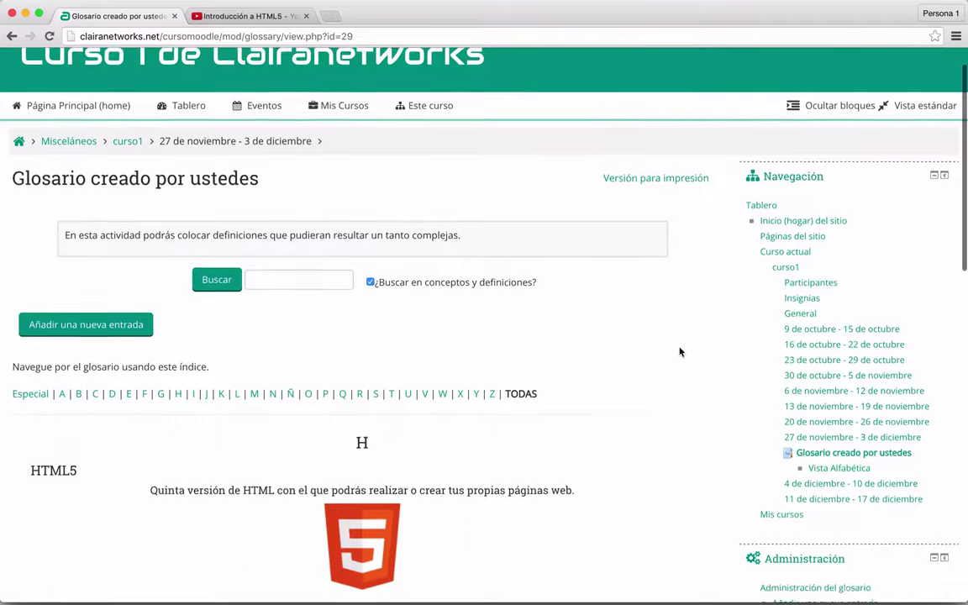
Step: Examine the glossary's search field, new-entry option and alphabetical index together with the HTML5 entry
scroll(626, 310, up, 2)
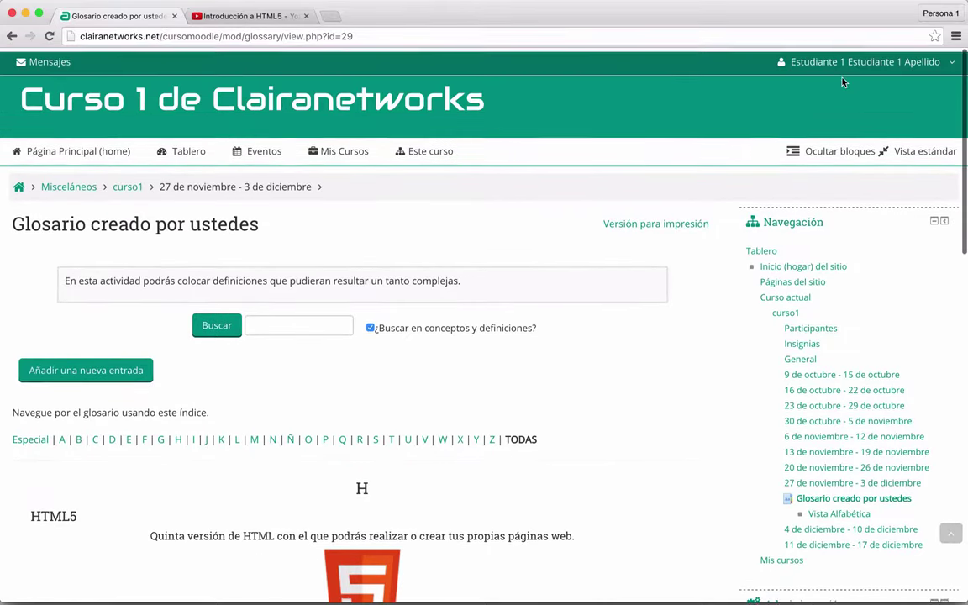
click(843, 59)
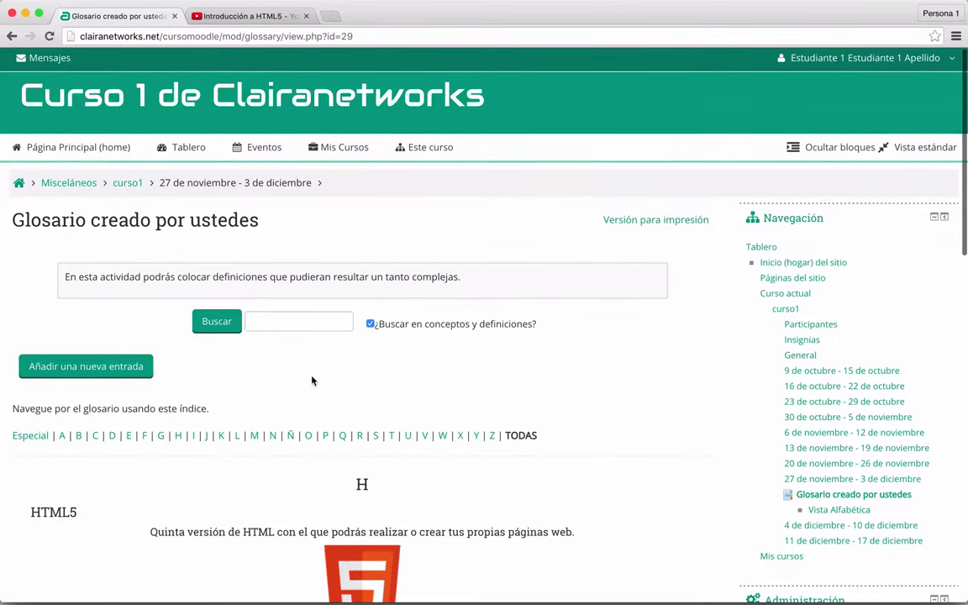
scroll(314, 378, down, 4)
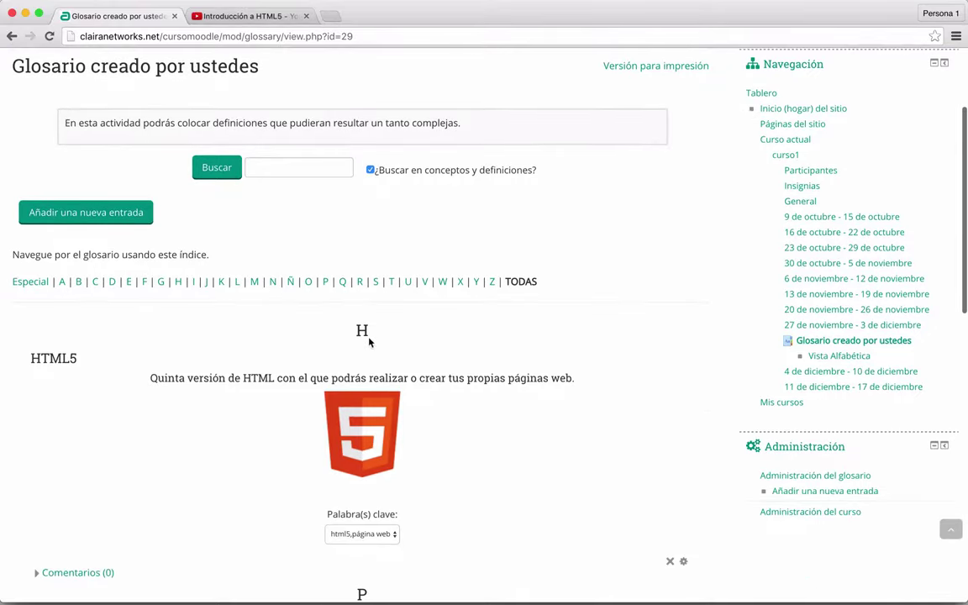
scroll(182, 404, down, 5)
scroll(181, 404, up, 10)
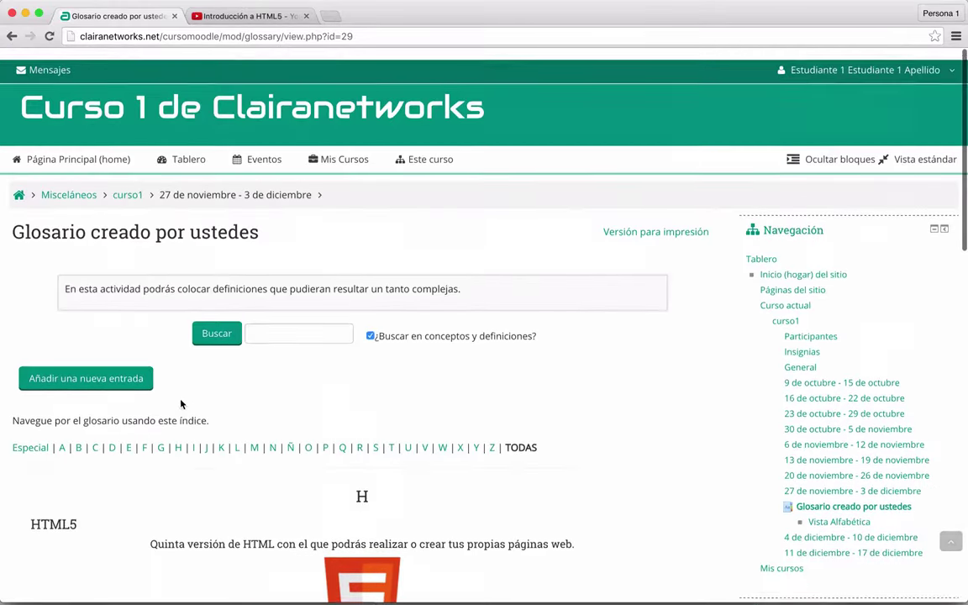
click(268, 322)
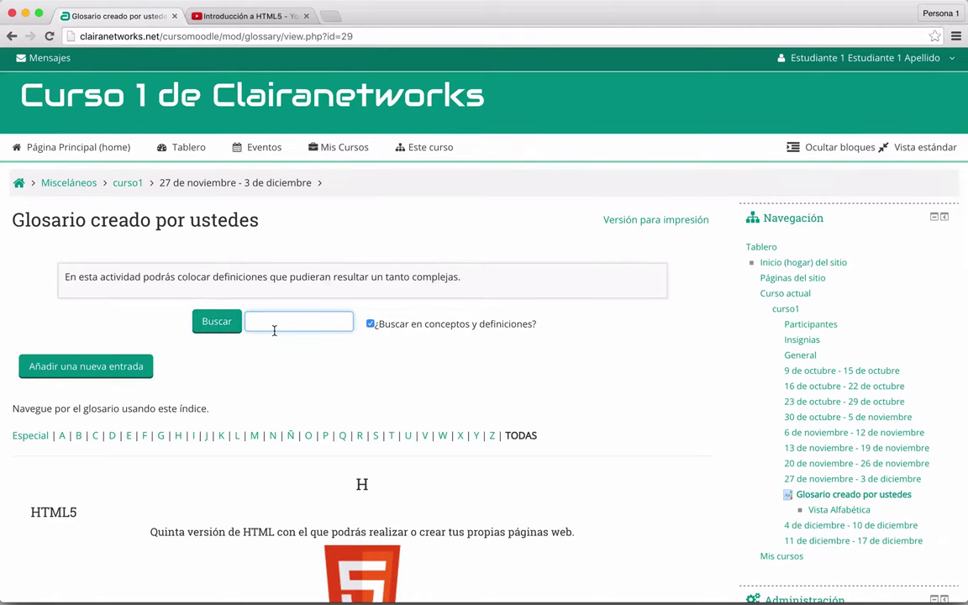
scroll(274, 330, down, 3)
scroll(274, 331, down, 1)
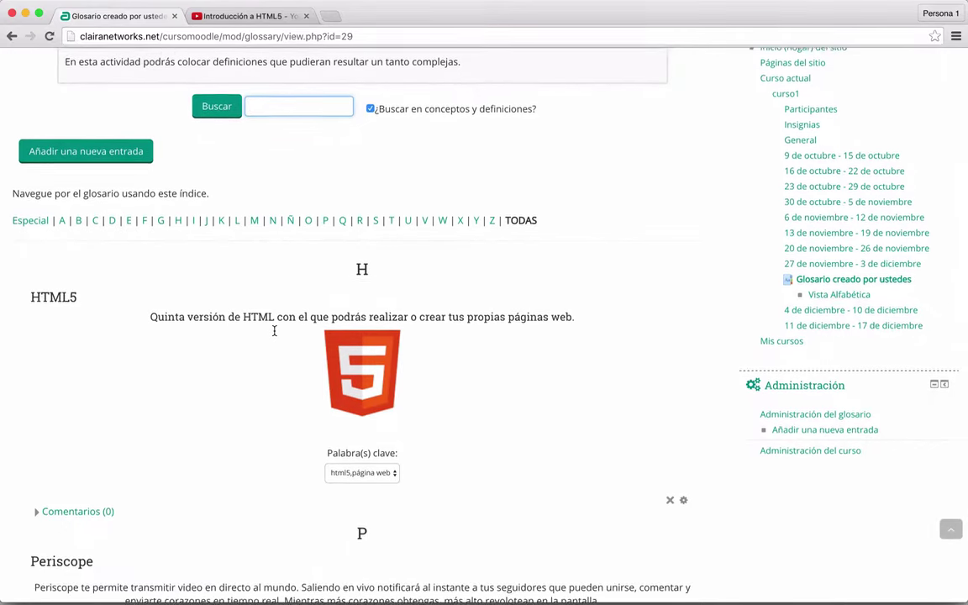
scroll(274, 330, up, 5)
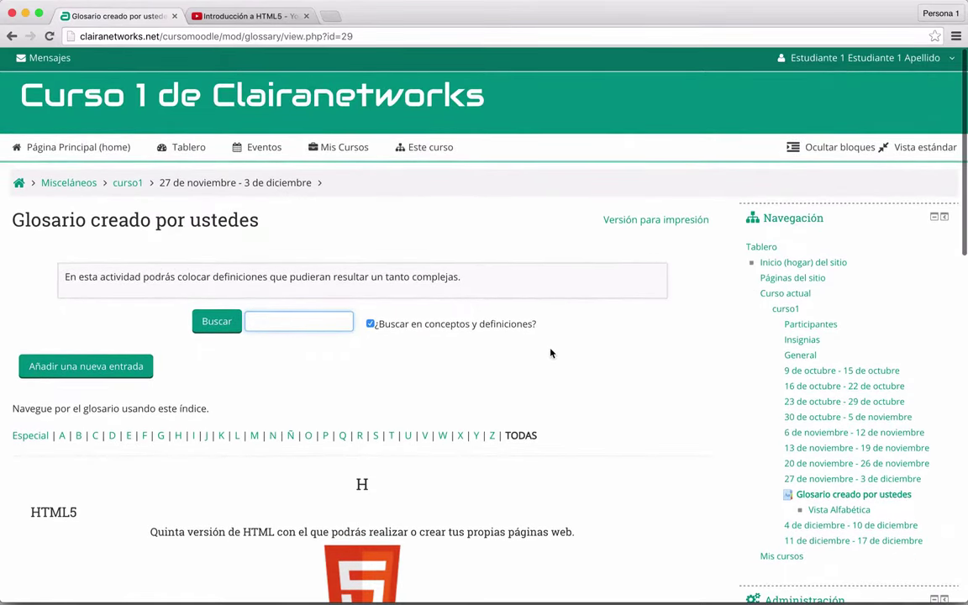
Step: Review the full listing of "Glosario creado por ustedes" from the HTML5 entry through Periscope to SSD
scroll(643, 403, down, 12)
scroll(642, 402, down, 10)
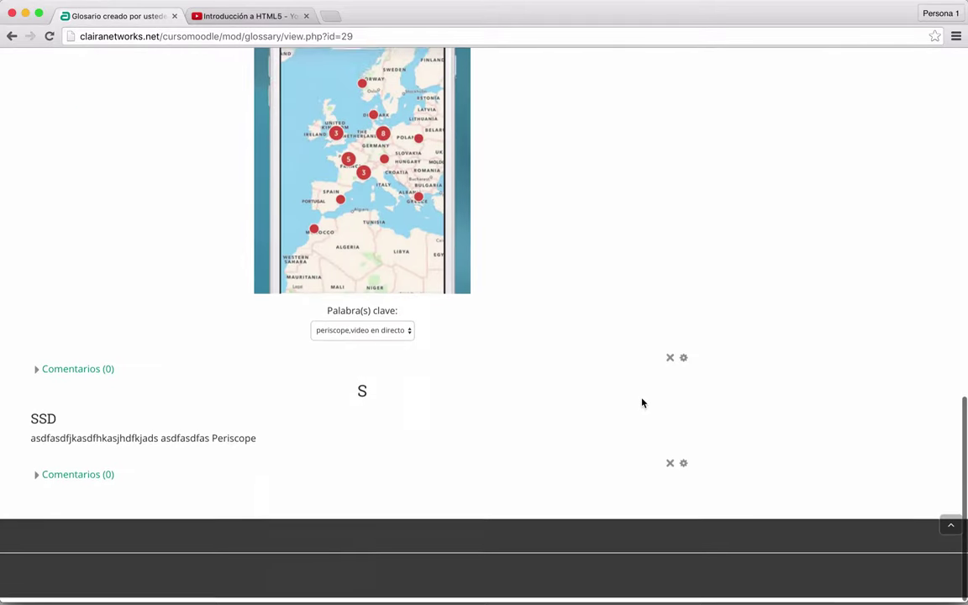
scroll(642, 403, up, 20)
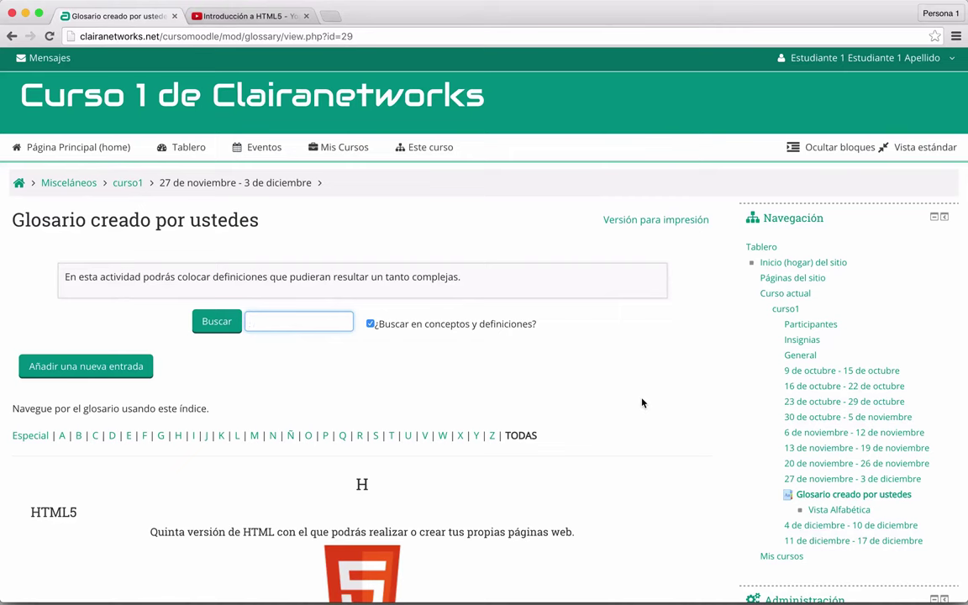
scroll(642, 404, down, 3)
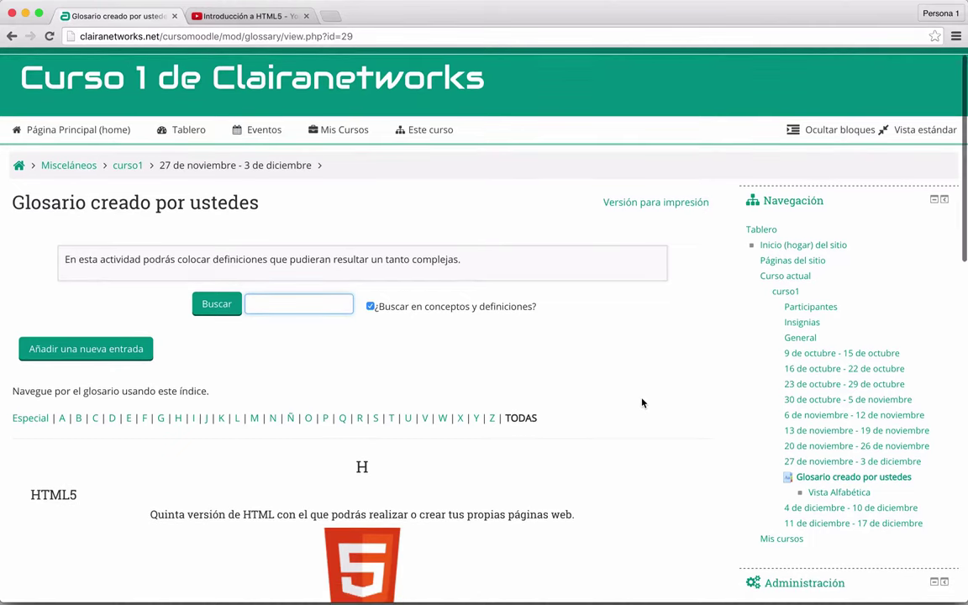
scroll(642, 404, down, 15)
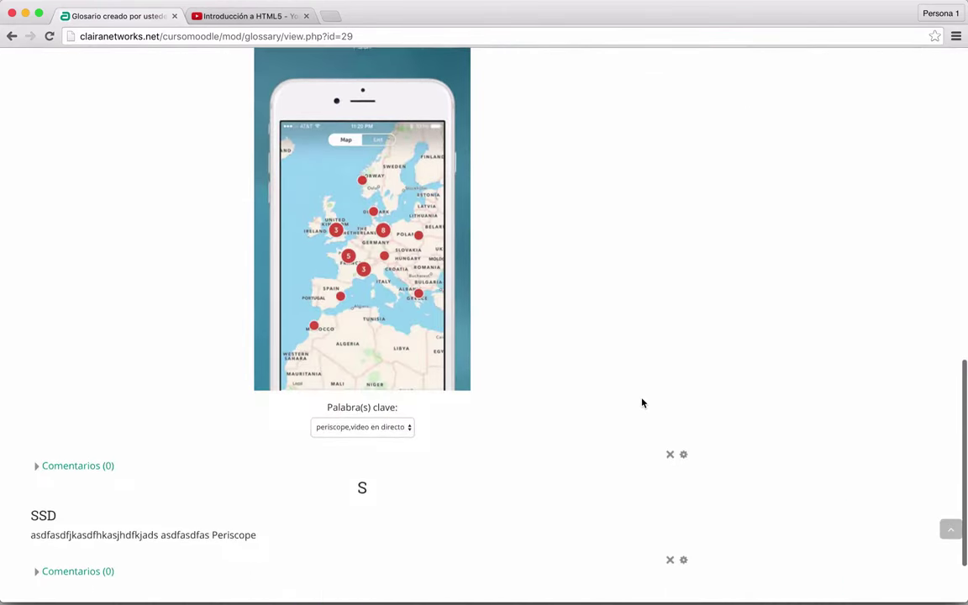
scroll(642, 404, up, 20)
scroll(643, 403, down, 1)
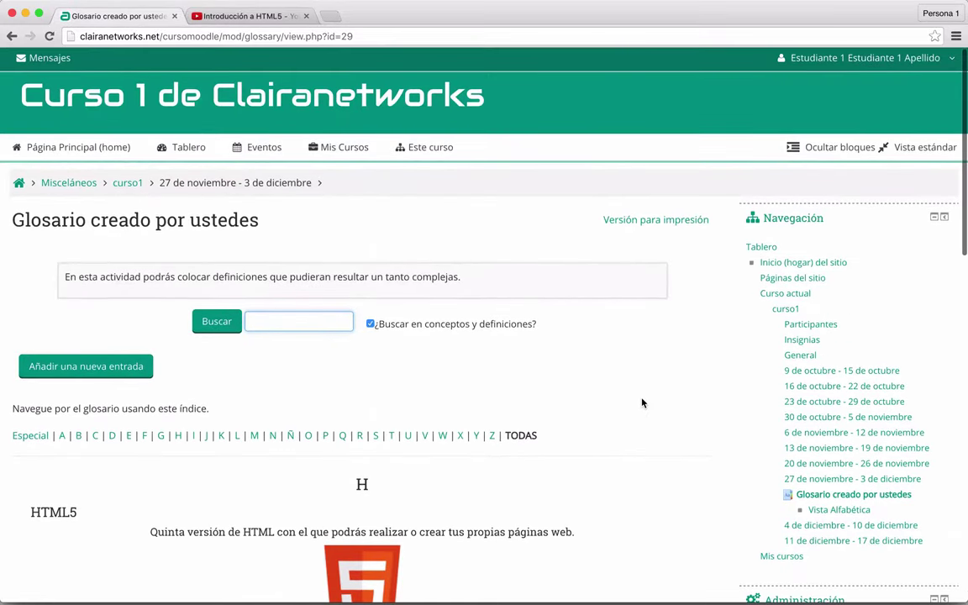